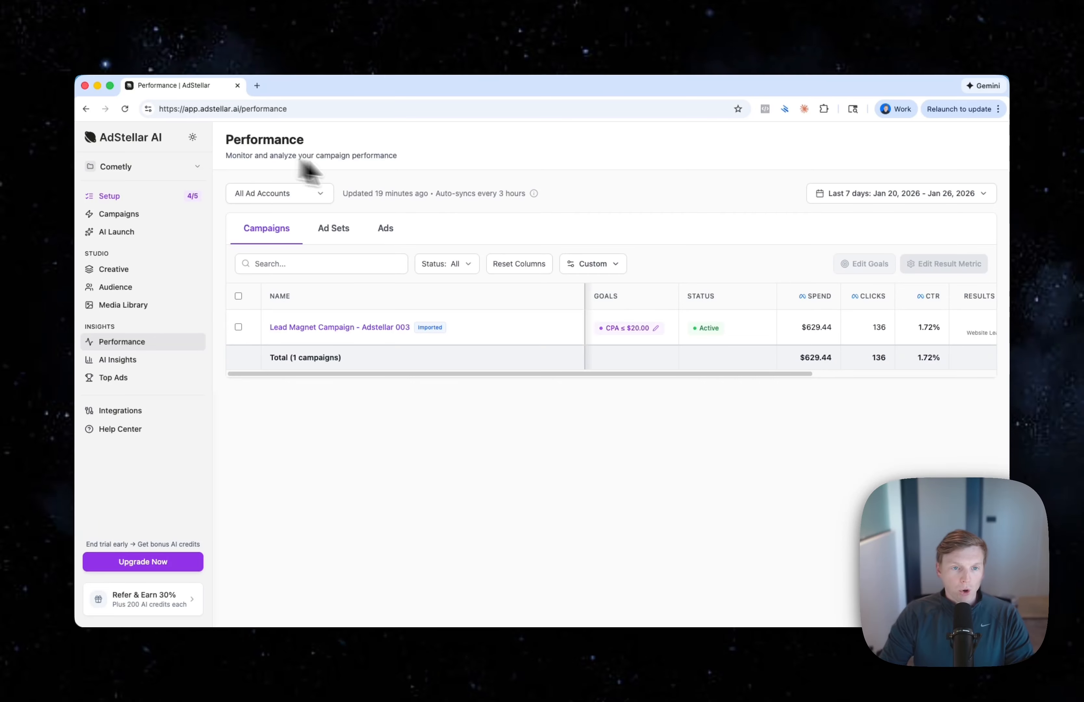
Look through the drafts, templates and launches in the Campaigns section
left_click(120, 214)
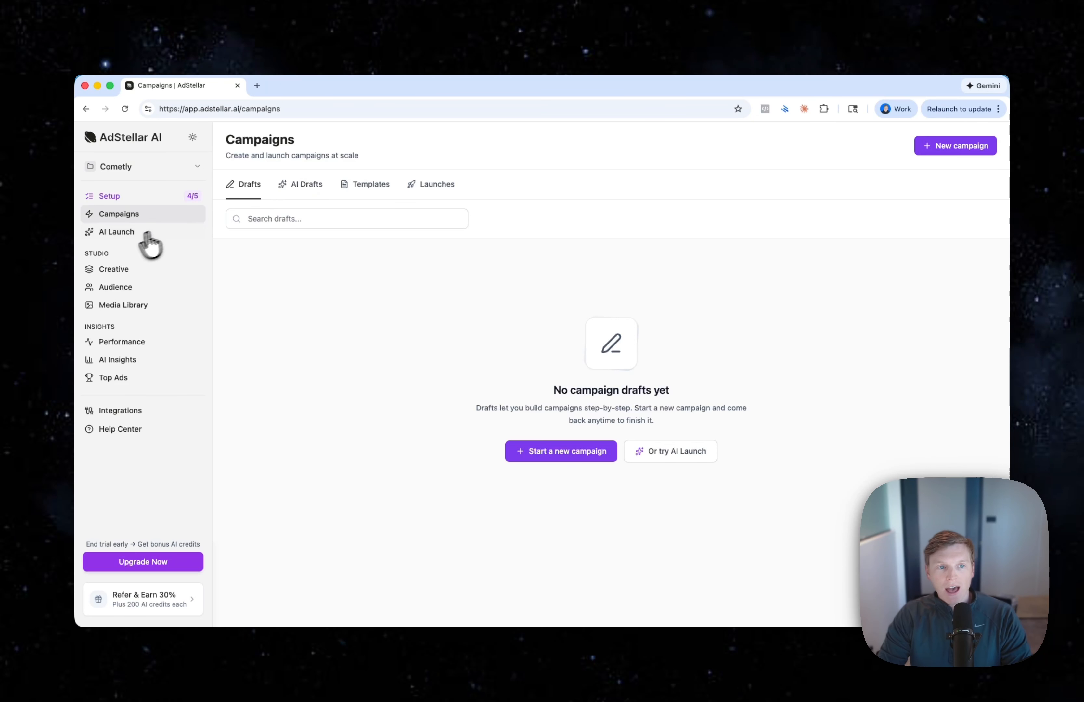
left_click(349, 185)
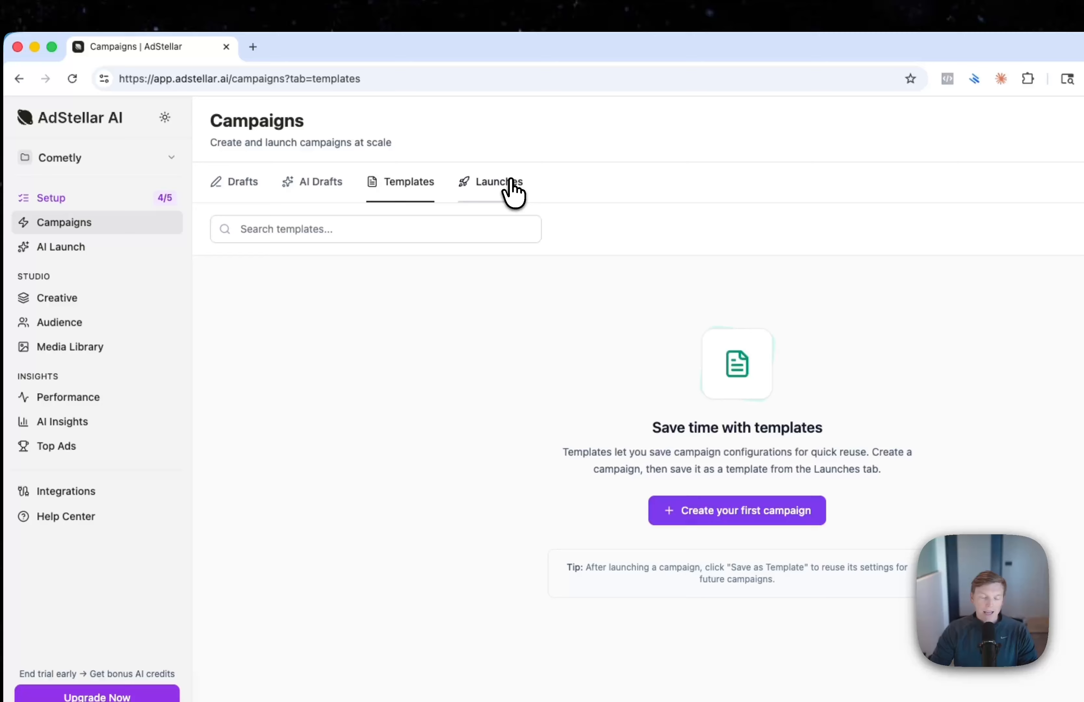
left_click(511, 182)
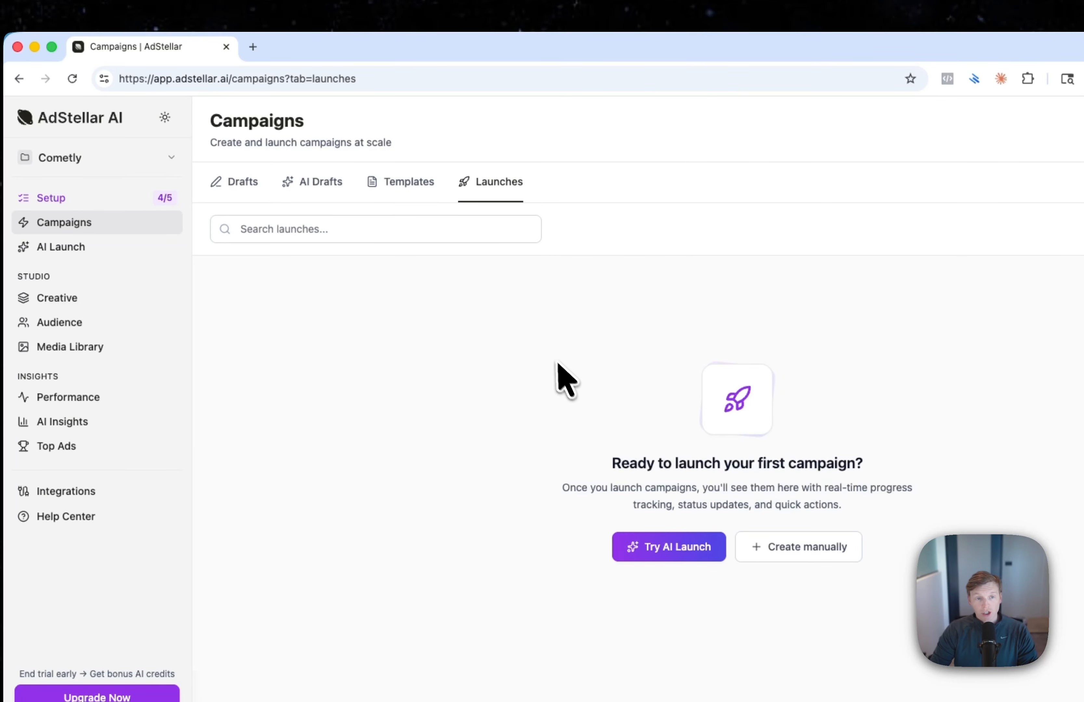
left_click(255, 183)
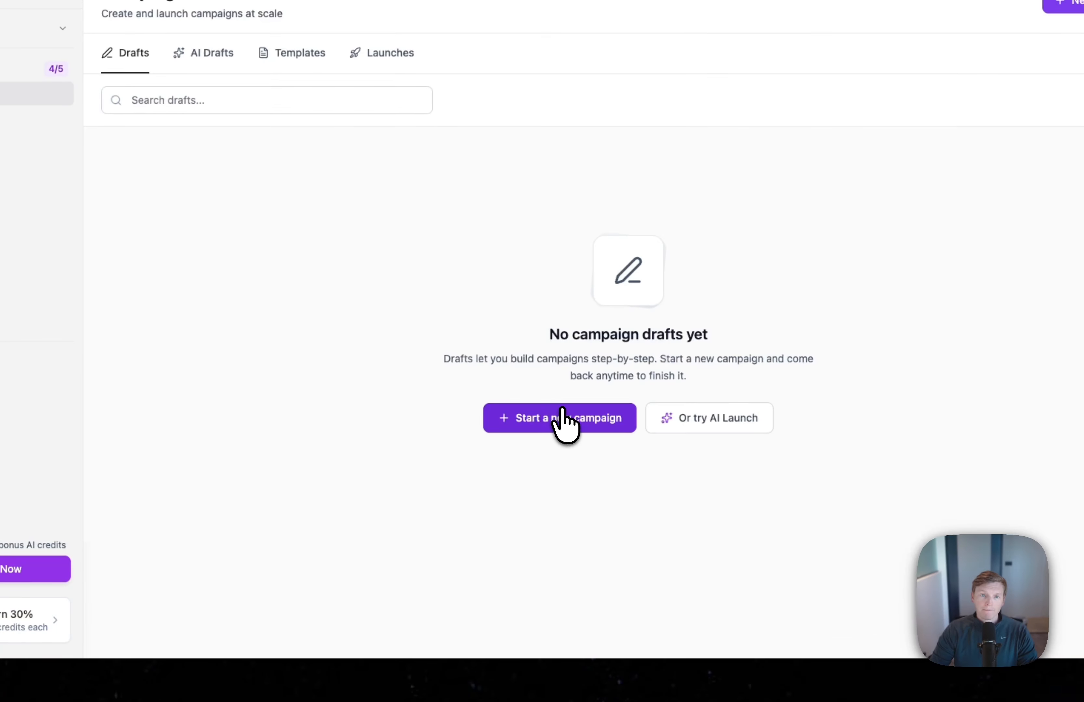
Start a new campaign and choose Cometly as its ad account
left_click(553, 418)
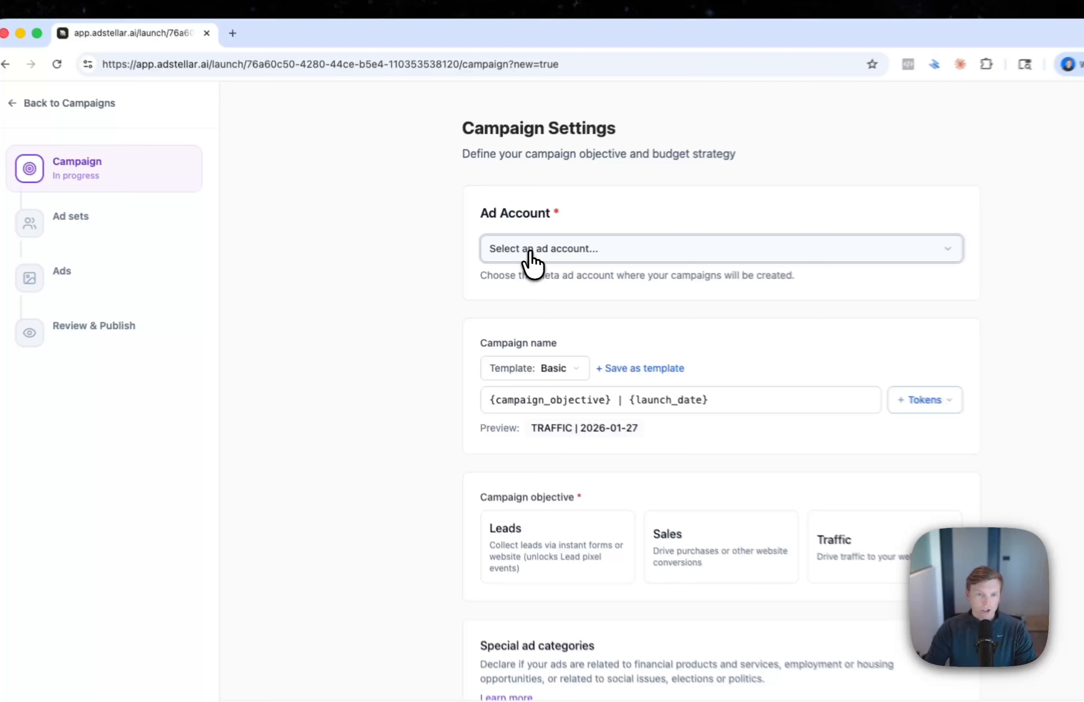
left_click(477, 251)
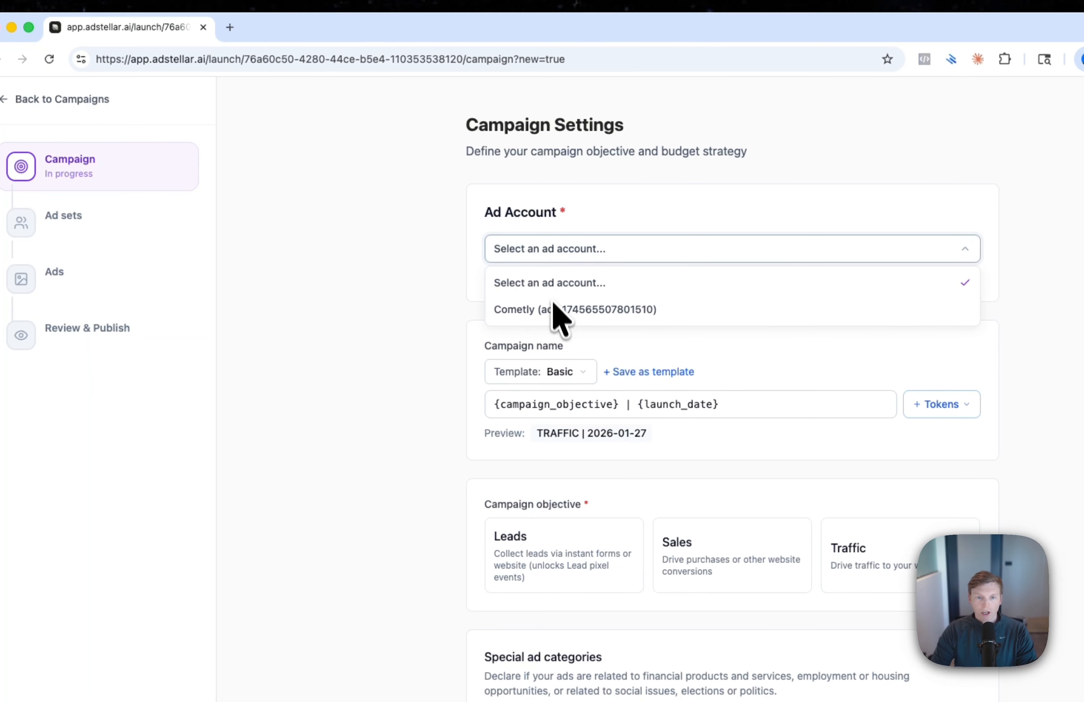
left_click(493, 286)
Apply the Advanced naming template to the campaign name and review the tokens available for it
scroll(420, 387, "down", 2)
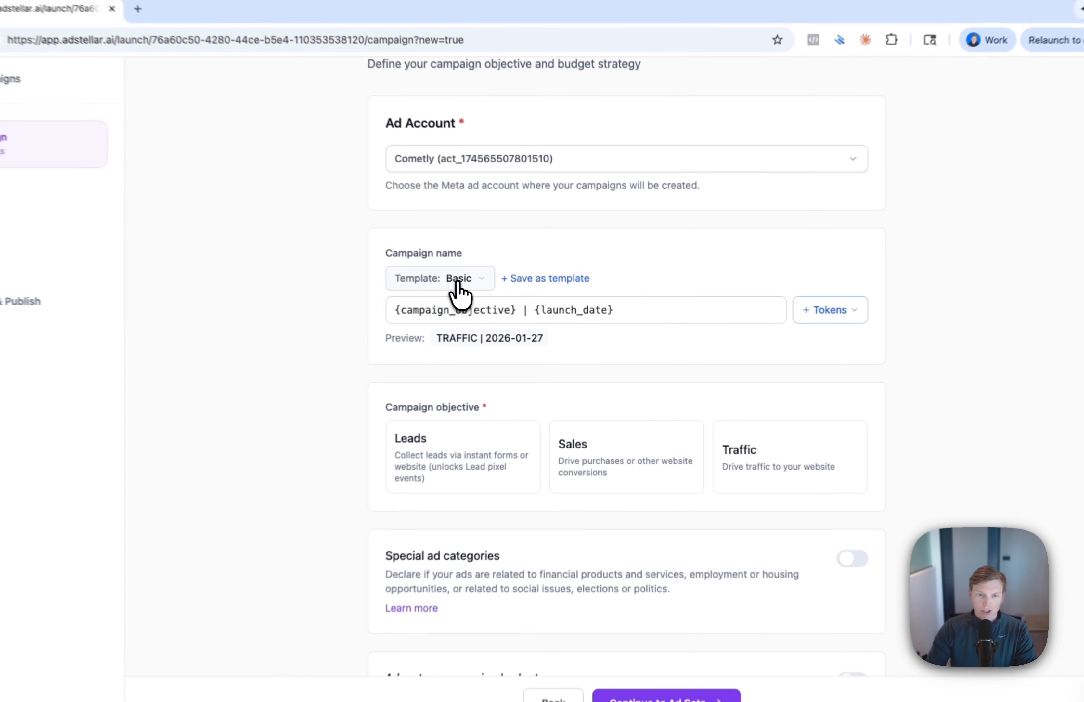
left_click(501, 288)
left_click(415, 318)
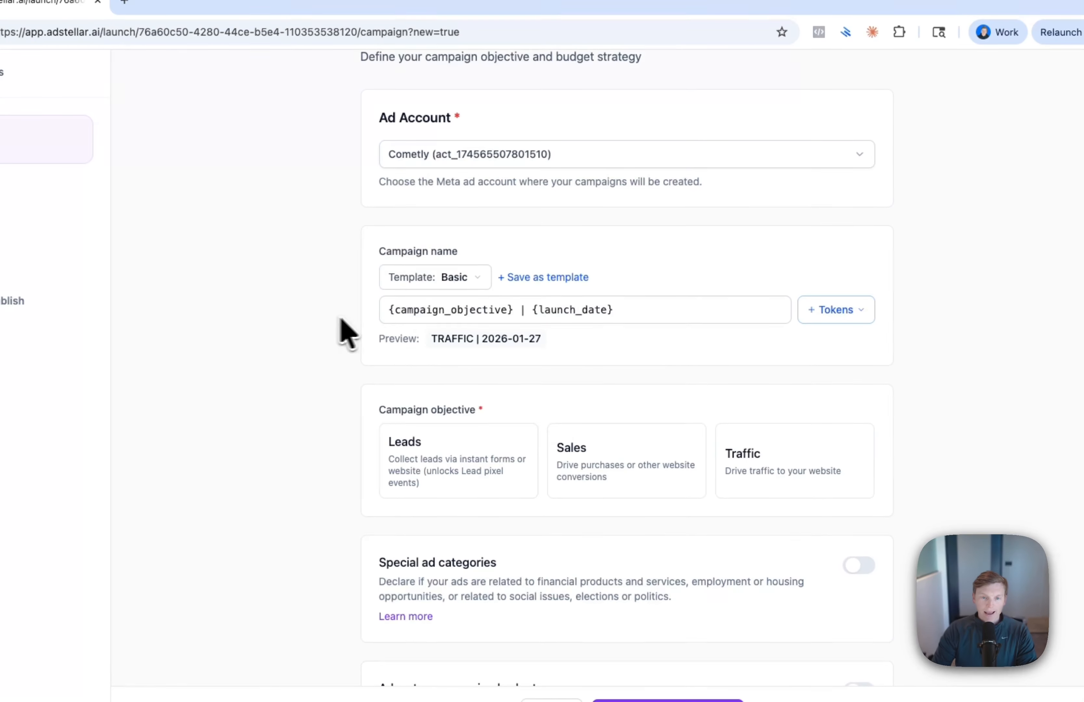
left_click(421, 280)
left_click(428, 407)
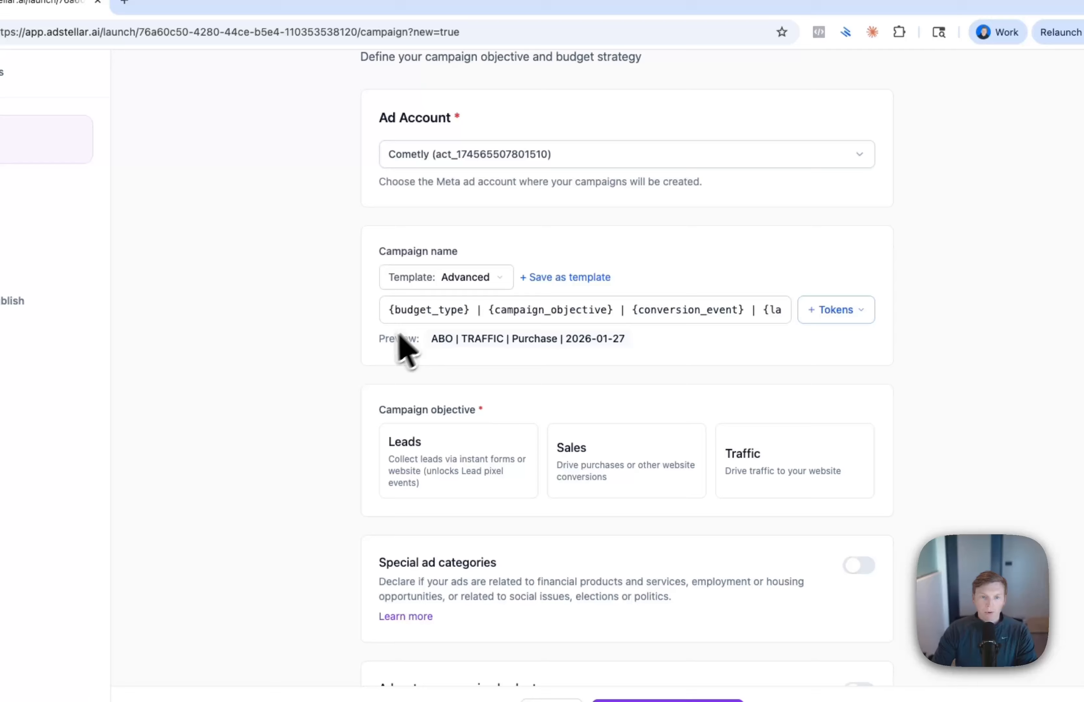
left_click(442, 309)
left_click_drag(513, 313, 576, 314)
scroll(711, 314, "right", 2)
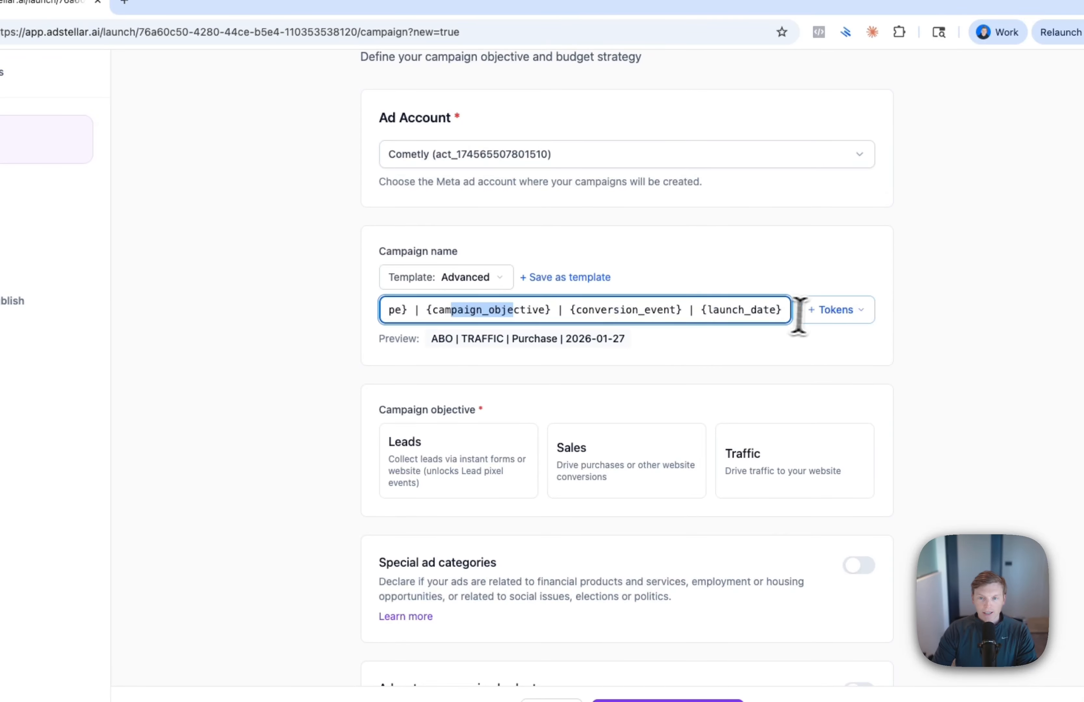
left_click(836, 310)
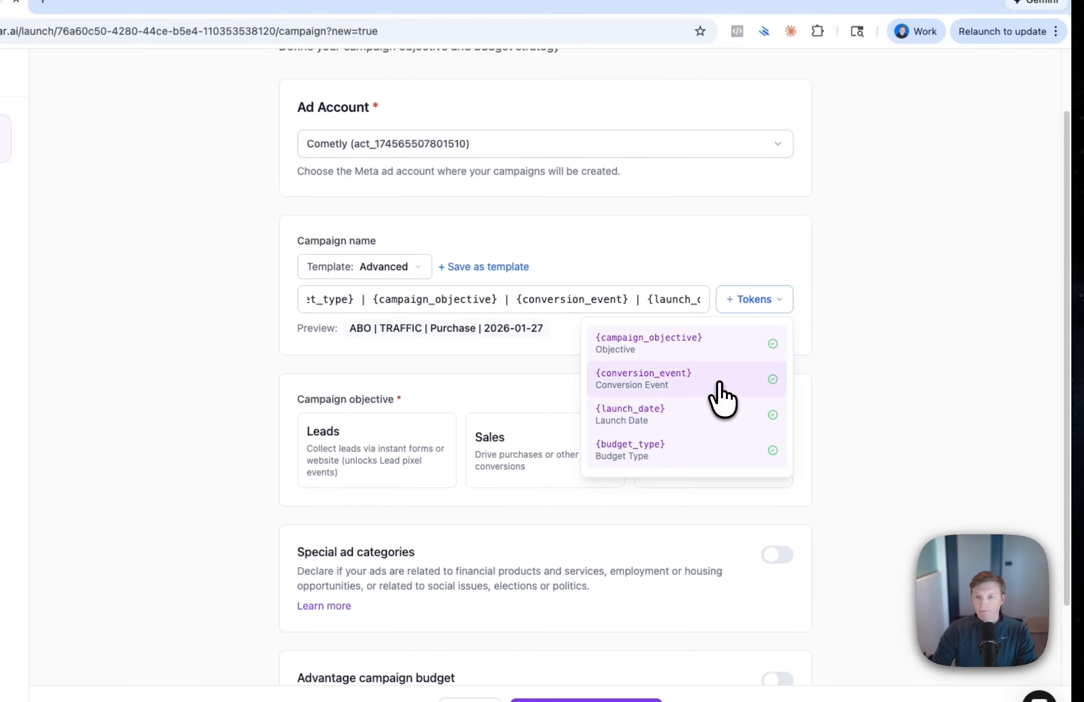
left_click(852, 375)
Replace the campaign name with the owner's first name followed by "AdStellar 001"
left_click(544, 303)
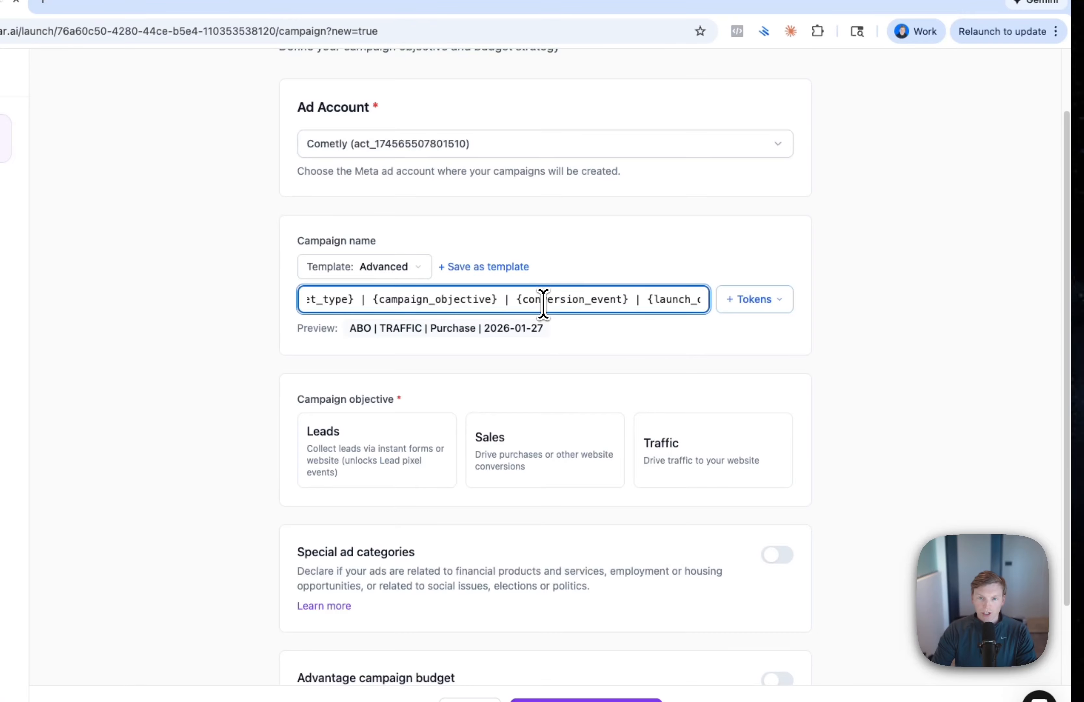
triple_click(543, 305)
type("Grant")
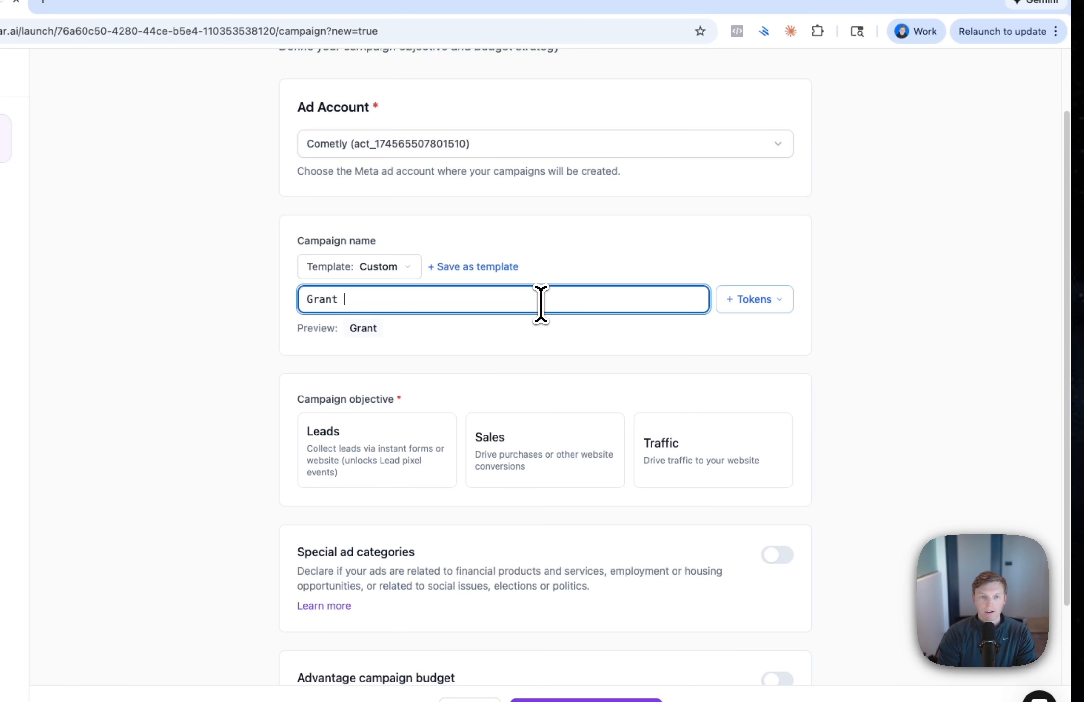
type(" AdStellar 00")
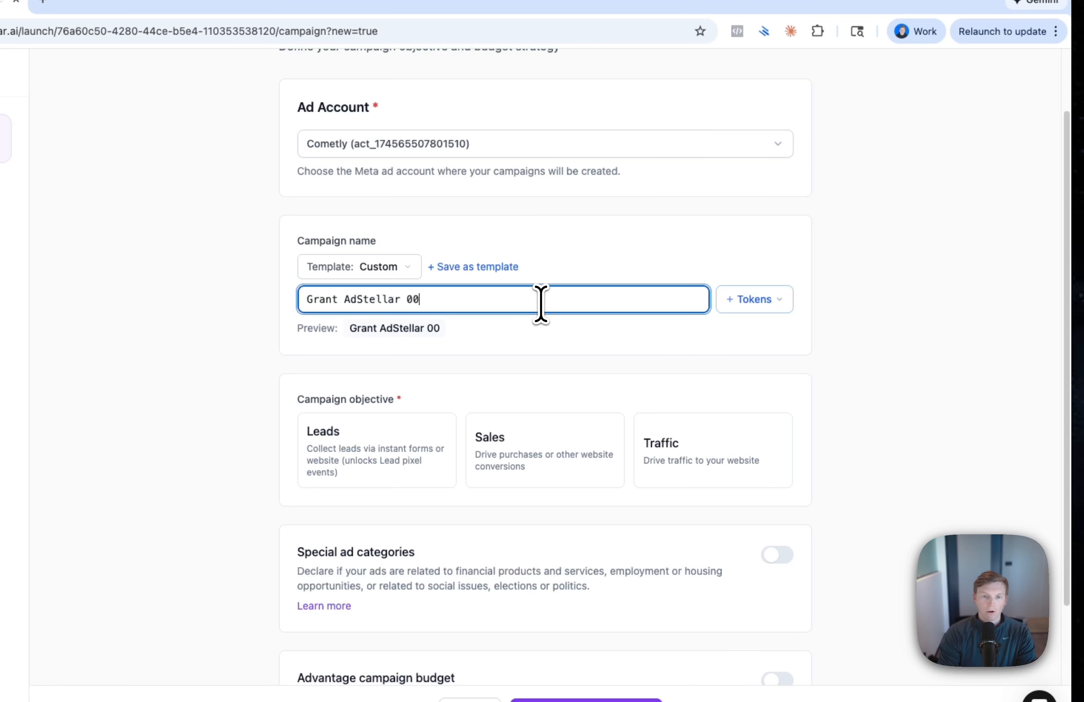
type("1")
Set the campaign objective to Leads and continue to the ad set settings
scroll(302, 355, "down", 2)
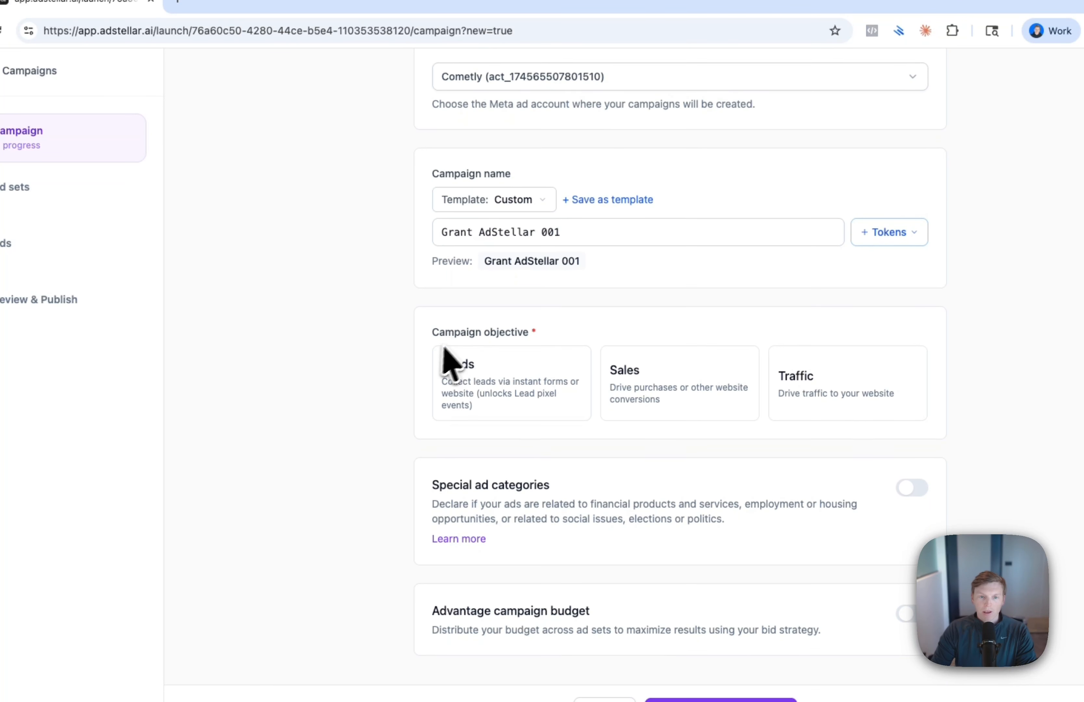
left_click(492, 378)
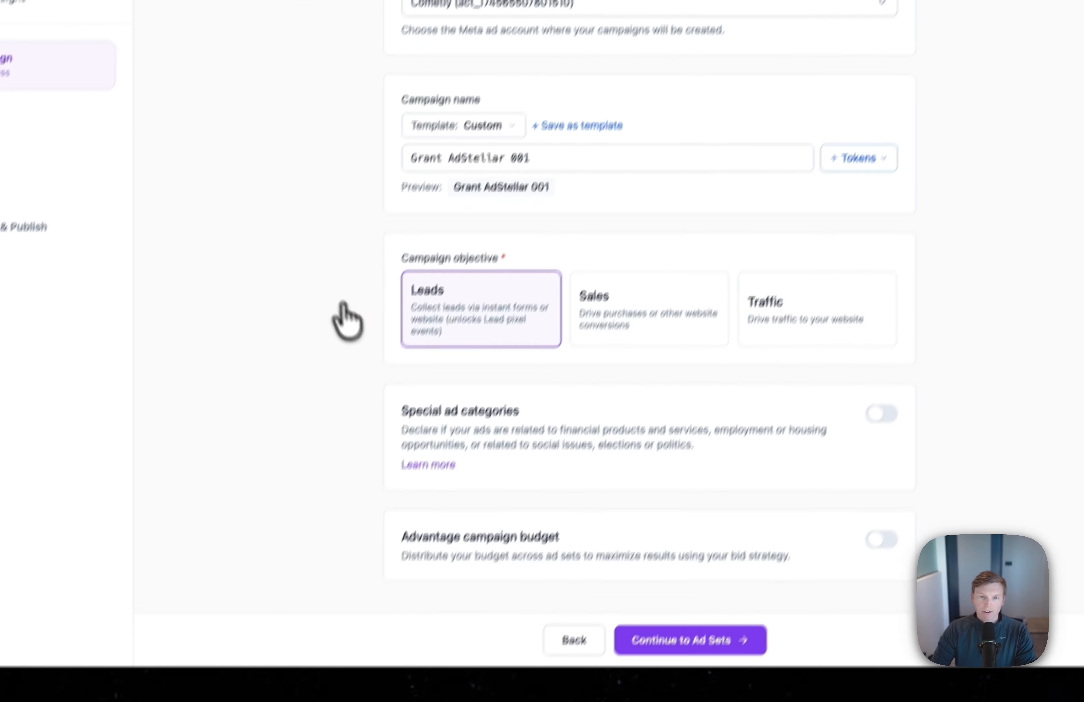
scroll(343, 302, "down", 1)
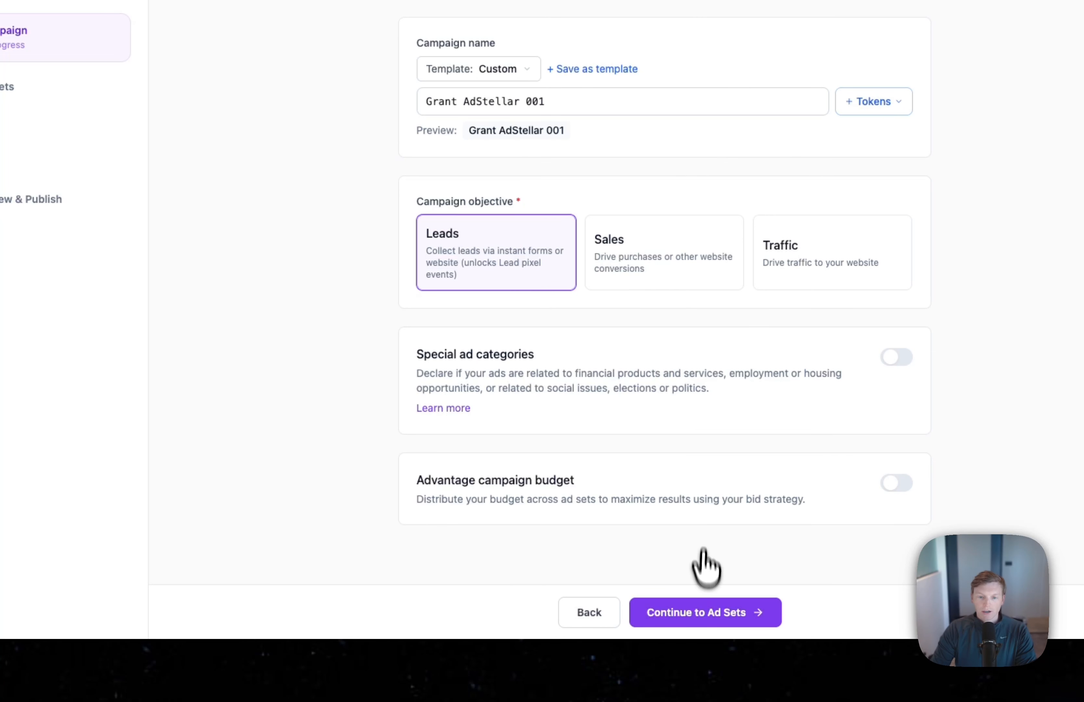
left_click(690, 612)
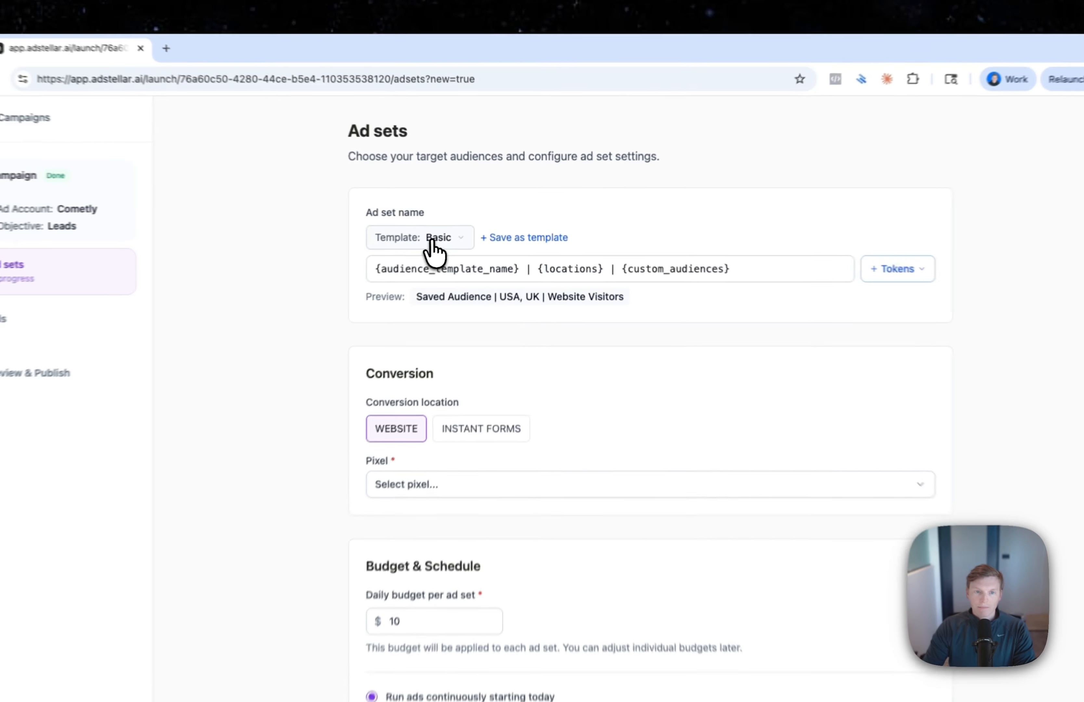
Apply the Advanced naming template to the ad set name and review the tokens available for it
left_click(460, 230)
left_click(449, 317)
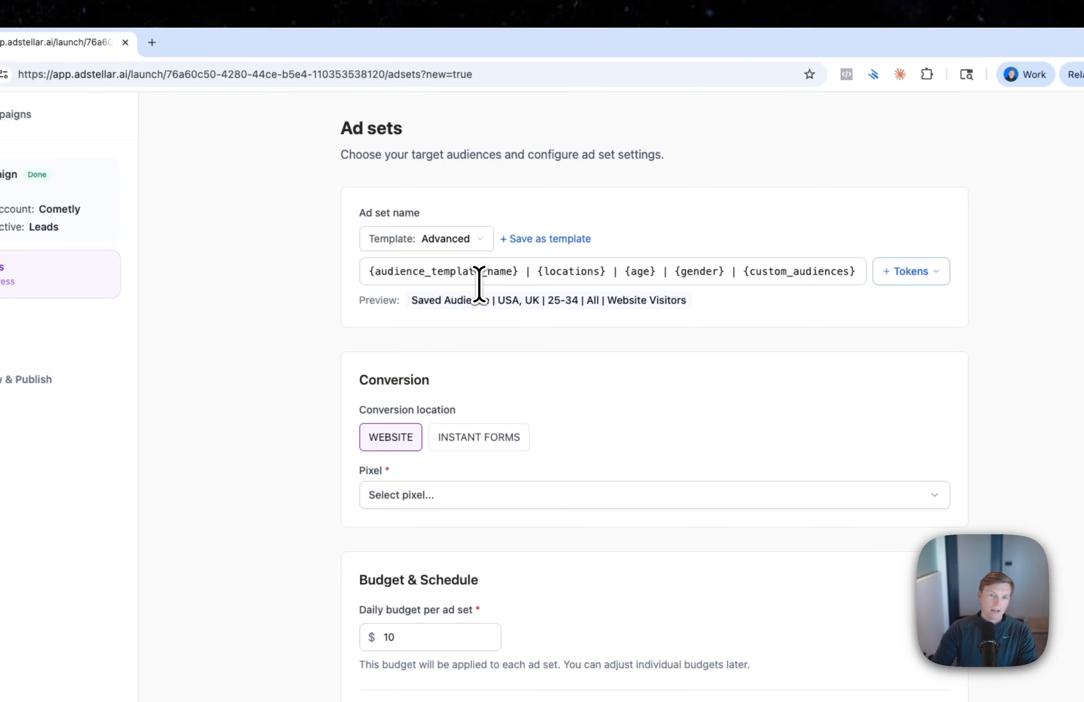
left_click(399, 272)
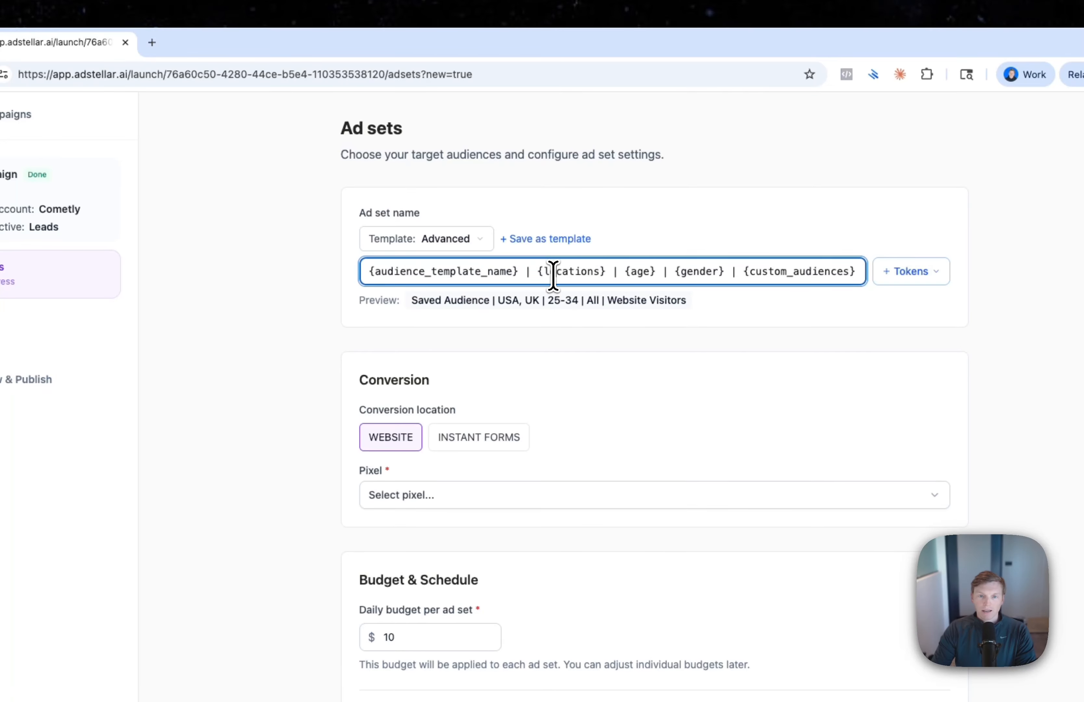
left_click(646, 273)
left_click(702, 274)
left_click(782, 275)
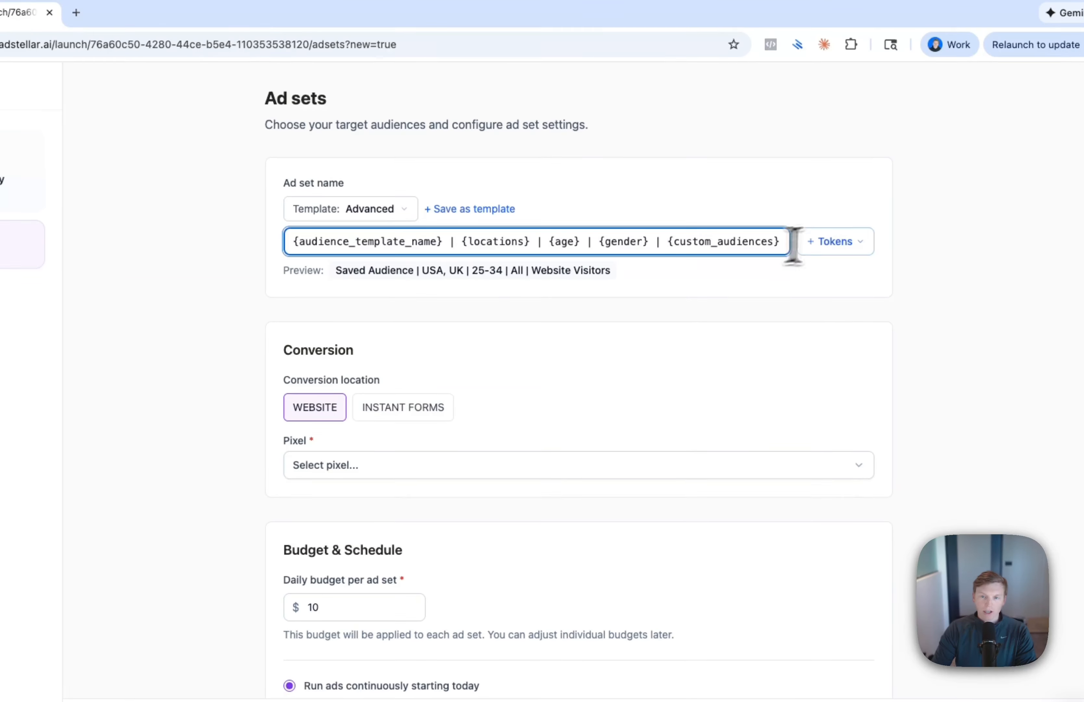
left_click(836, 241)
scroll(788, 319, "down", 3)
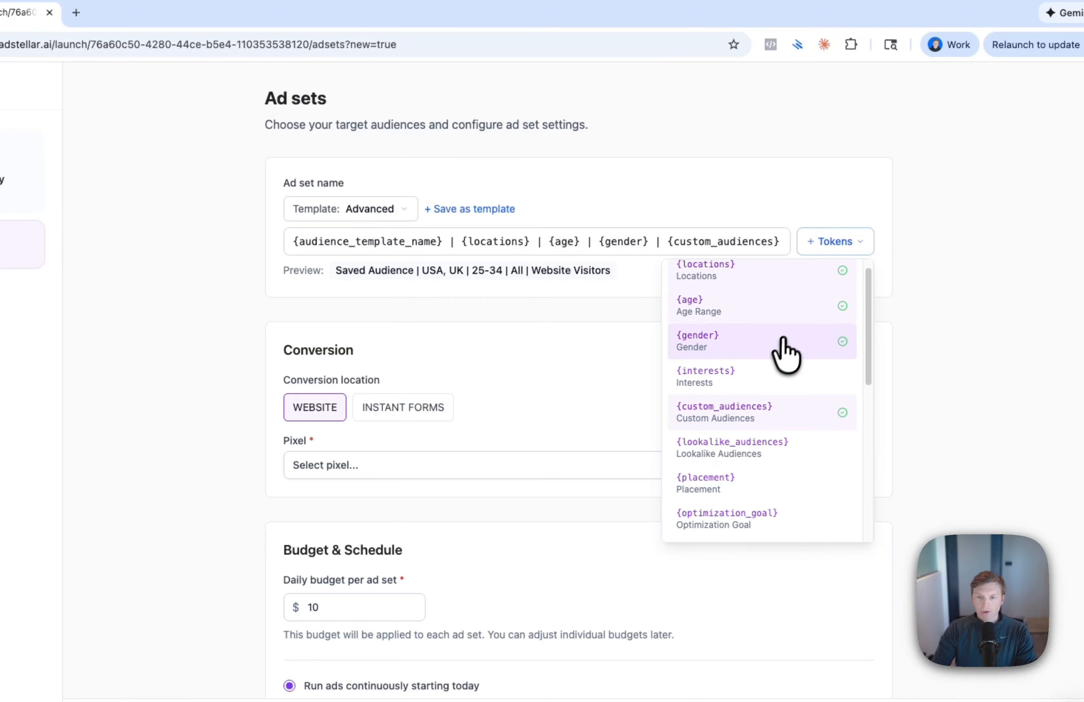
scroll(789, 346, "down", 5)
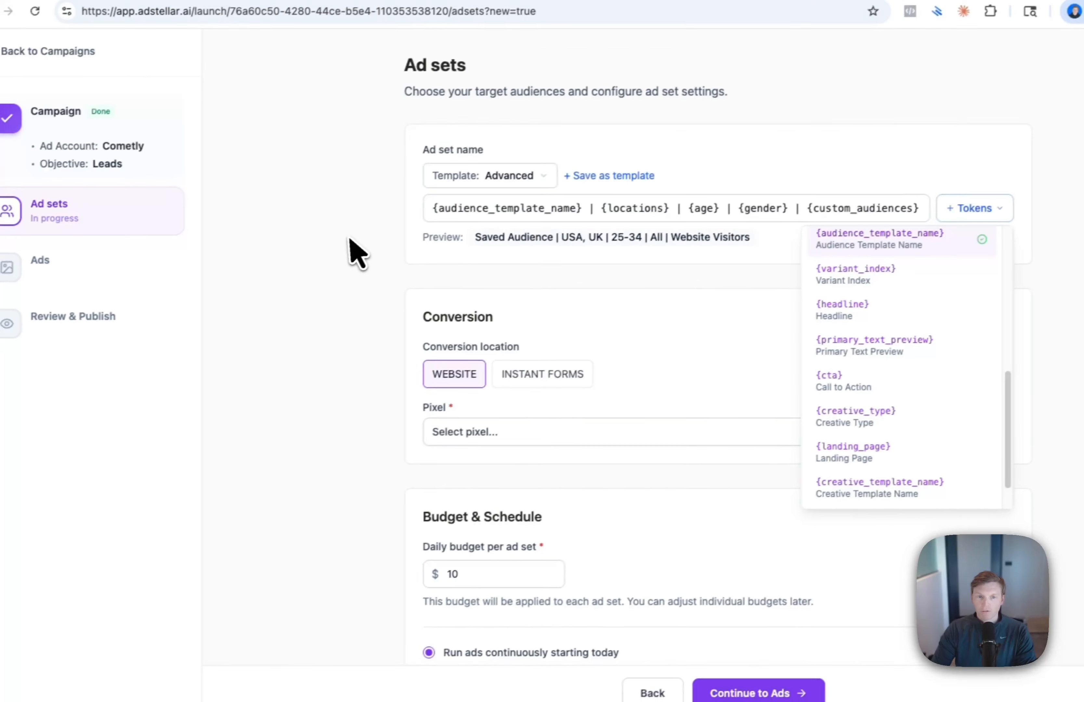
left_click(357, 254)
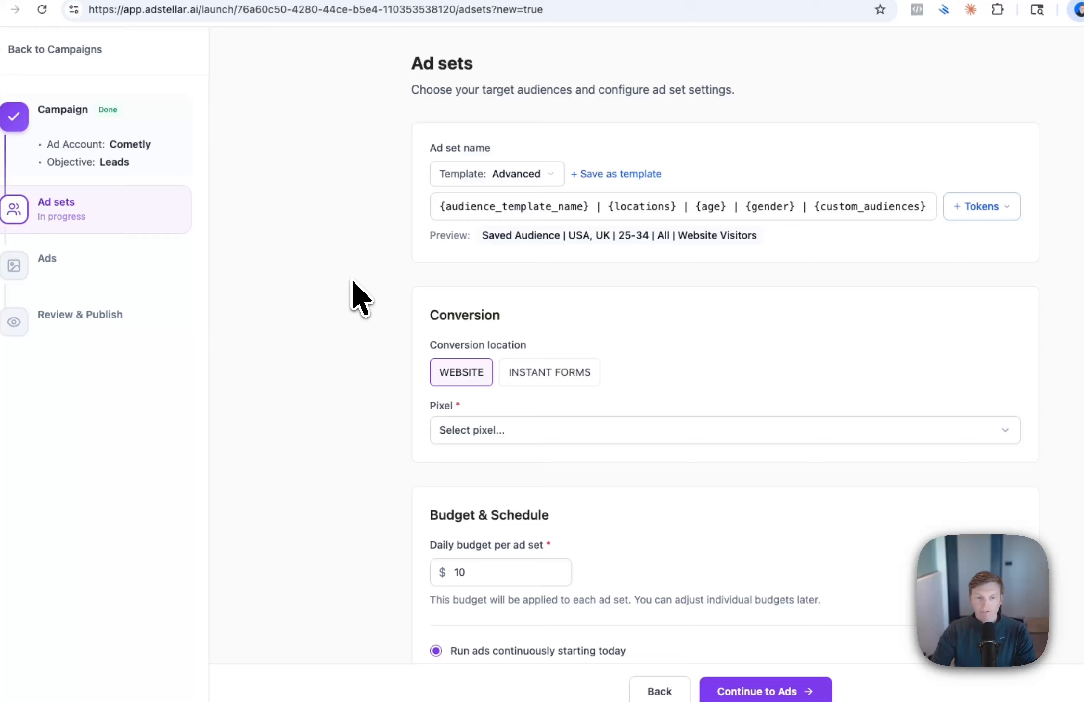
Set the website conversion pixel to Cometly Pixel and the conversion event to the standard Lead event
scroll(354, 285, "down", 2)
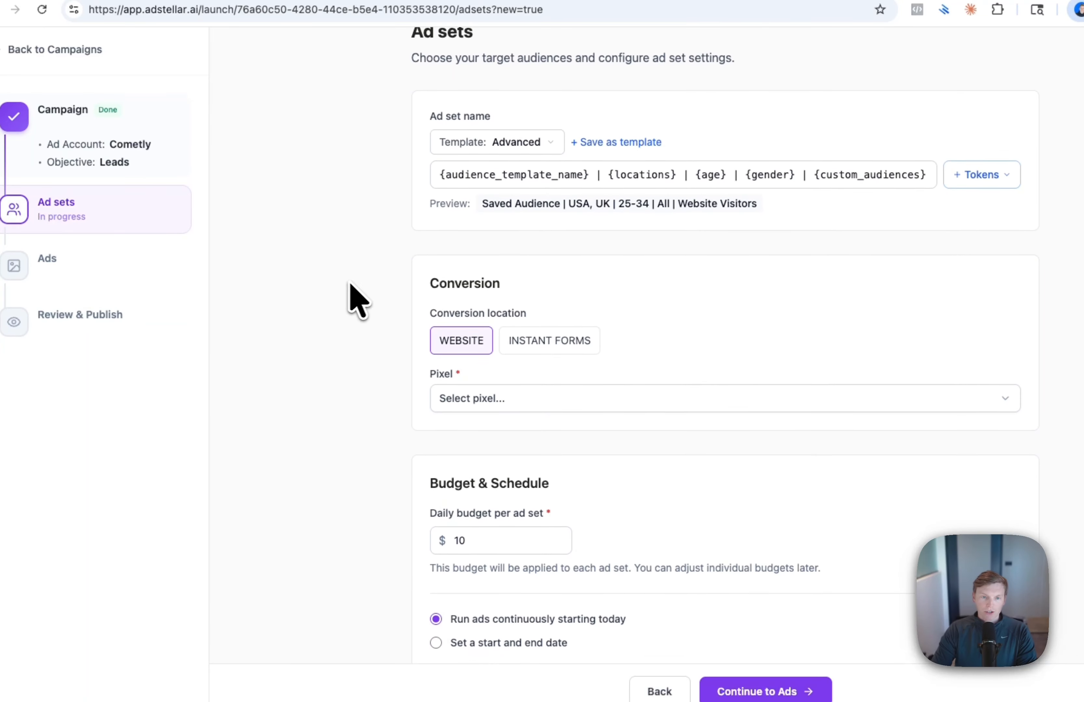
left_click(479, 370)
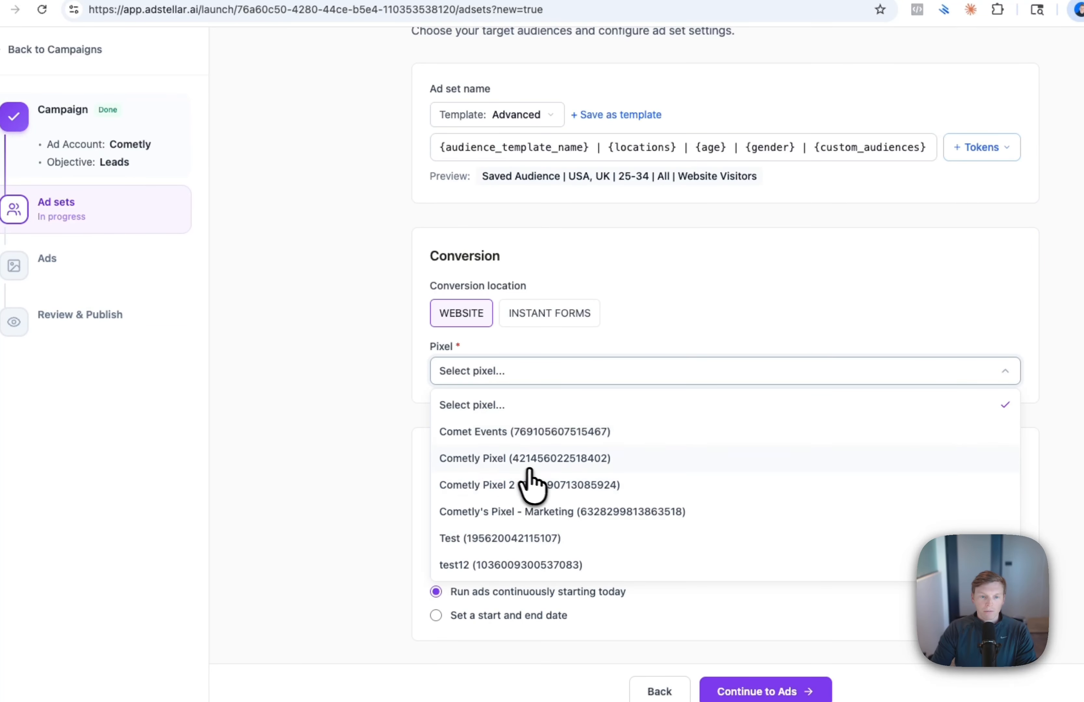
left_click(488, 458)
scroll(341, 308, "down", 1)
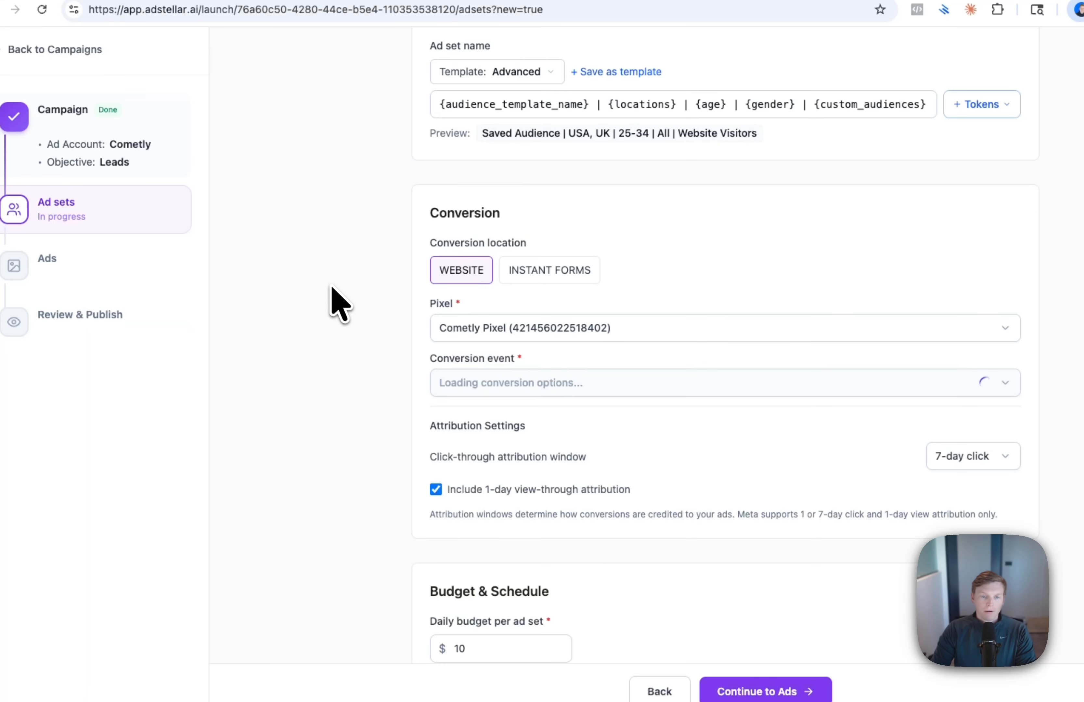
scroll(337, 294, "down", 1)
left_click(479, 362)
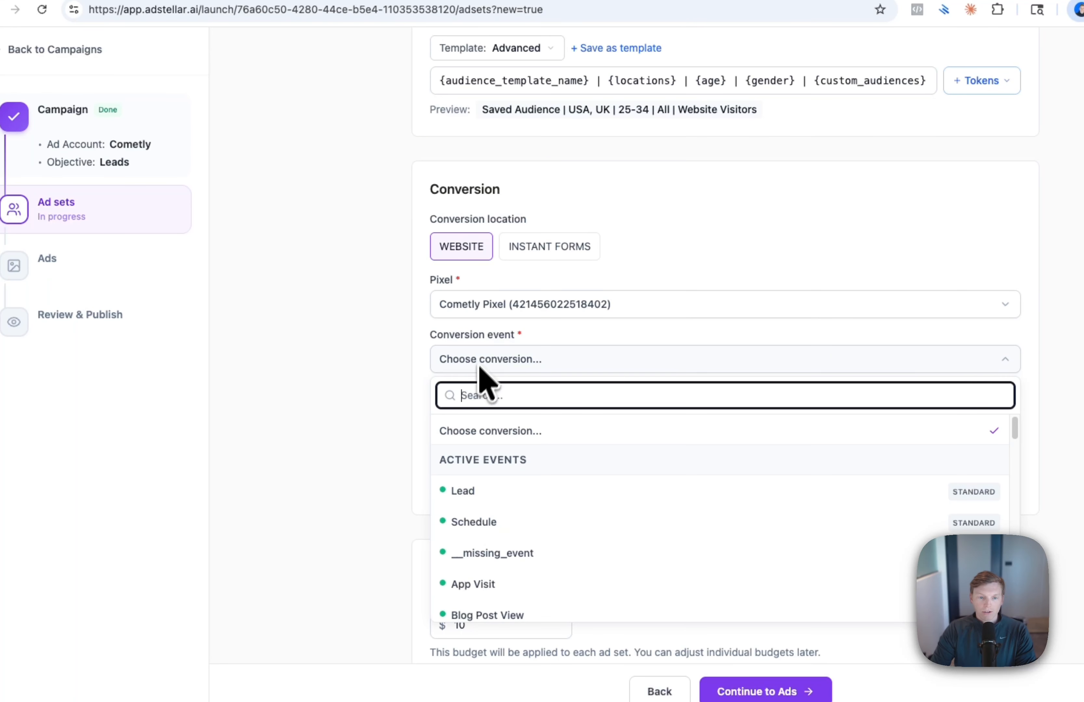
left_click(481, 492)
Review the ad set's attribution, budget and schedule settings and view the saved audience templates without selecting one
scroll(337, 401, "down", 1)
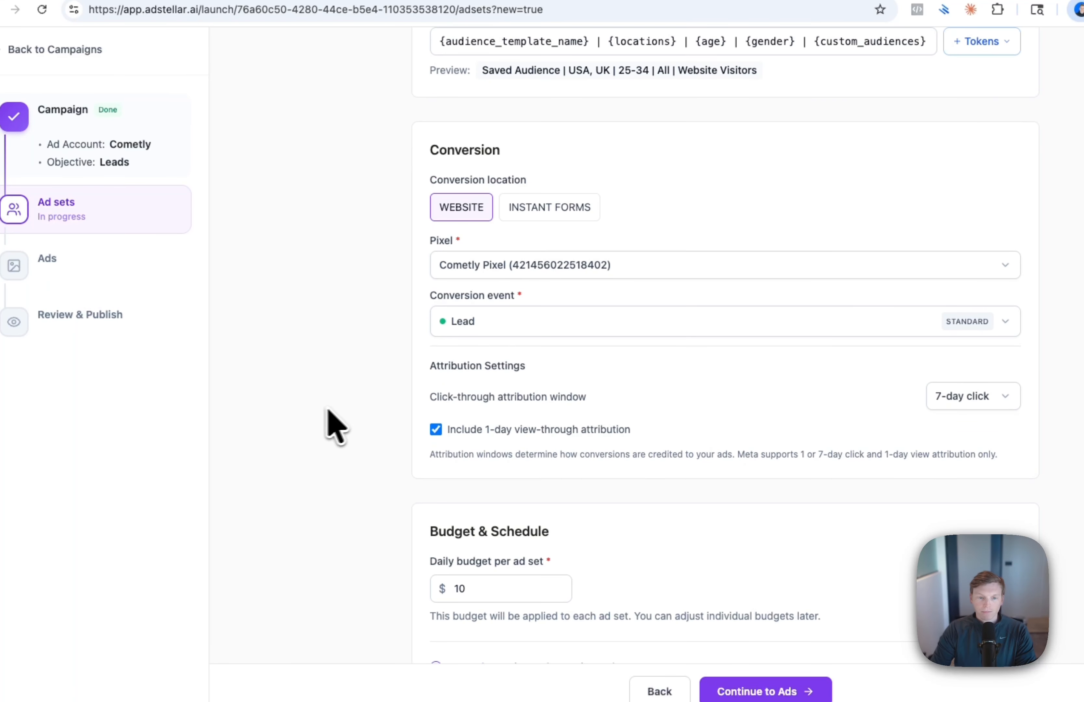
scroll(373, 417, "down", 2)
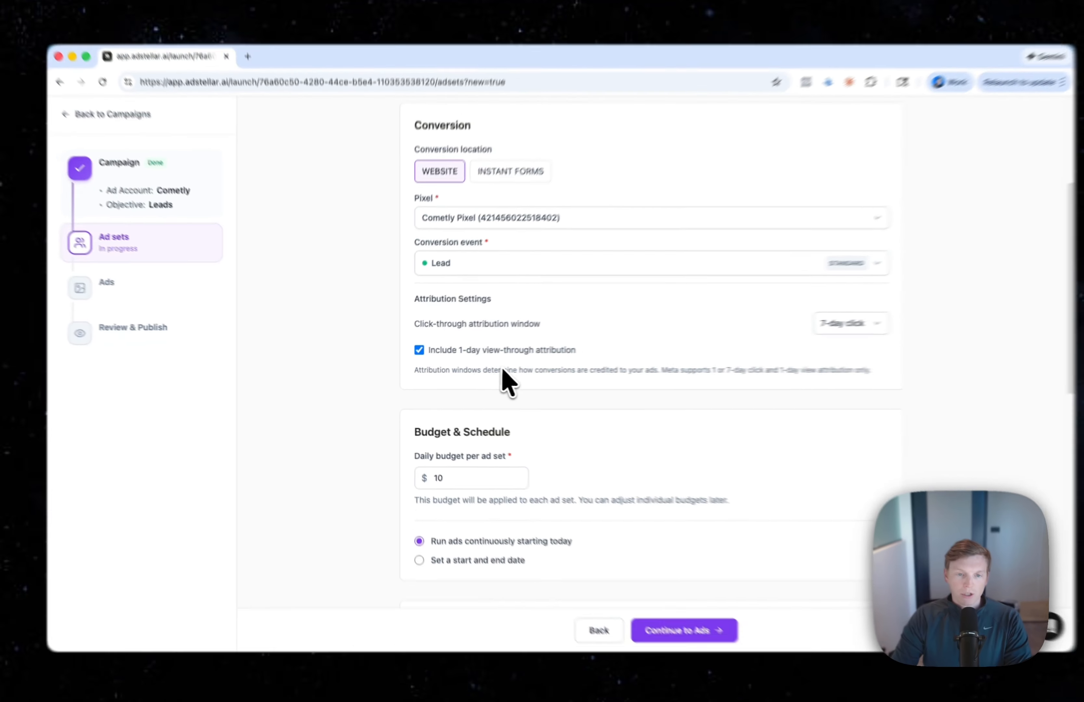
scroll(324, 344, "down", 4)
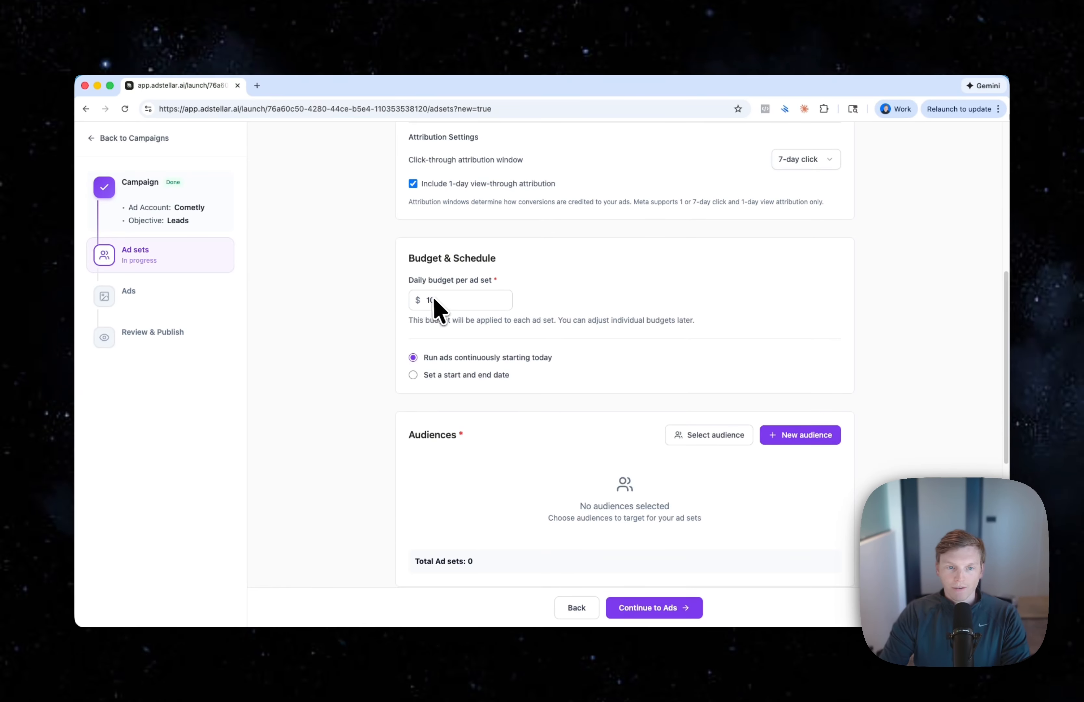
scroll(411, 319, "down", 1)
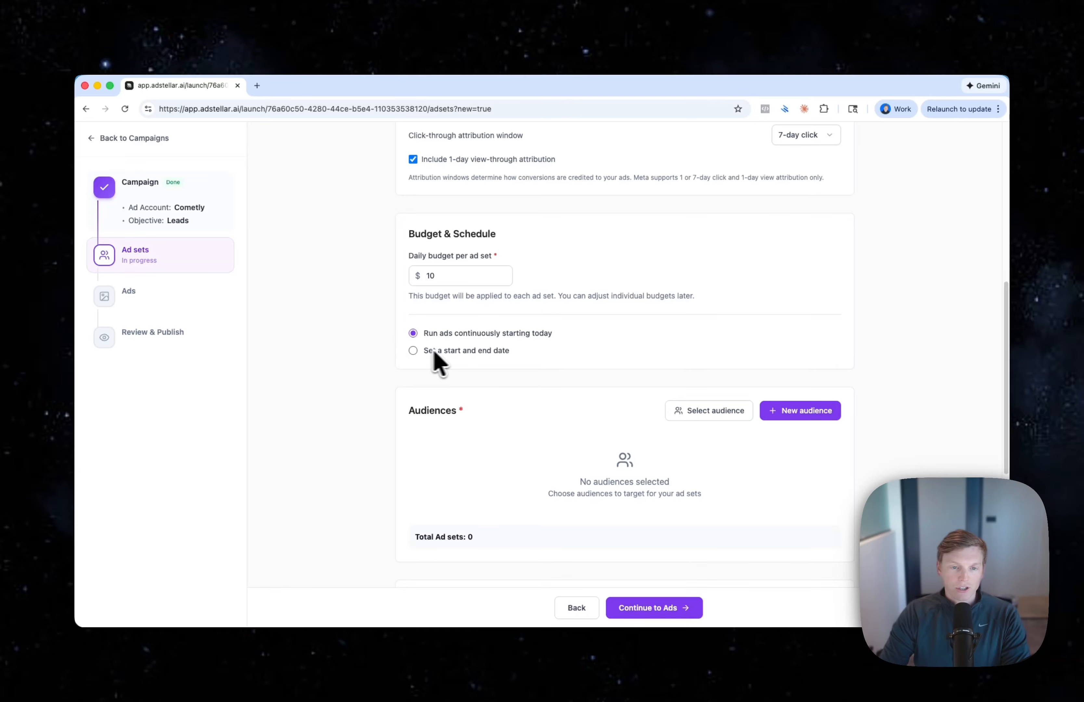
scroll(401, 369, "down", 3)
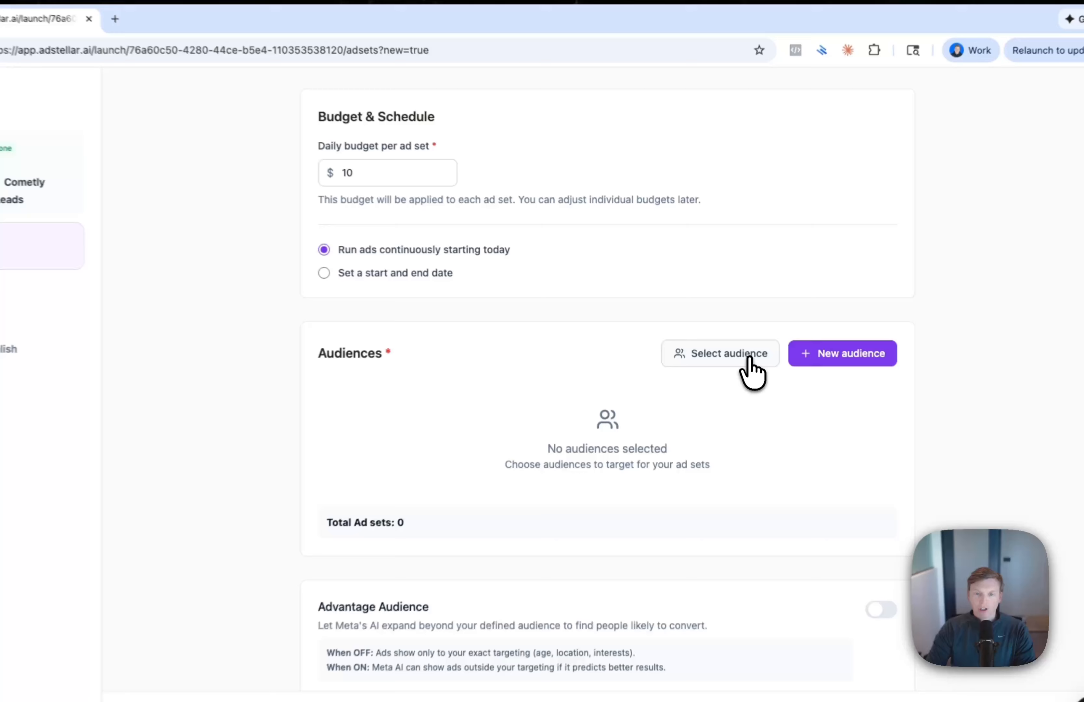
left_click(727, 337)
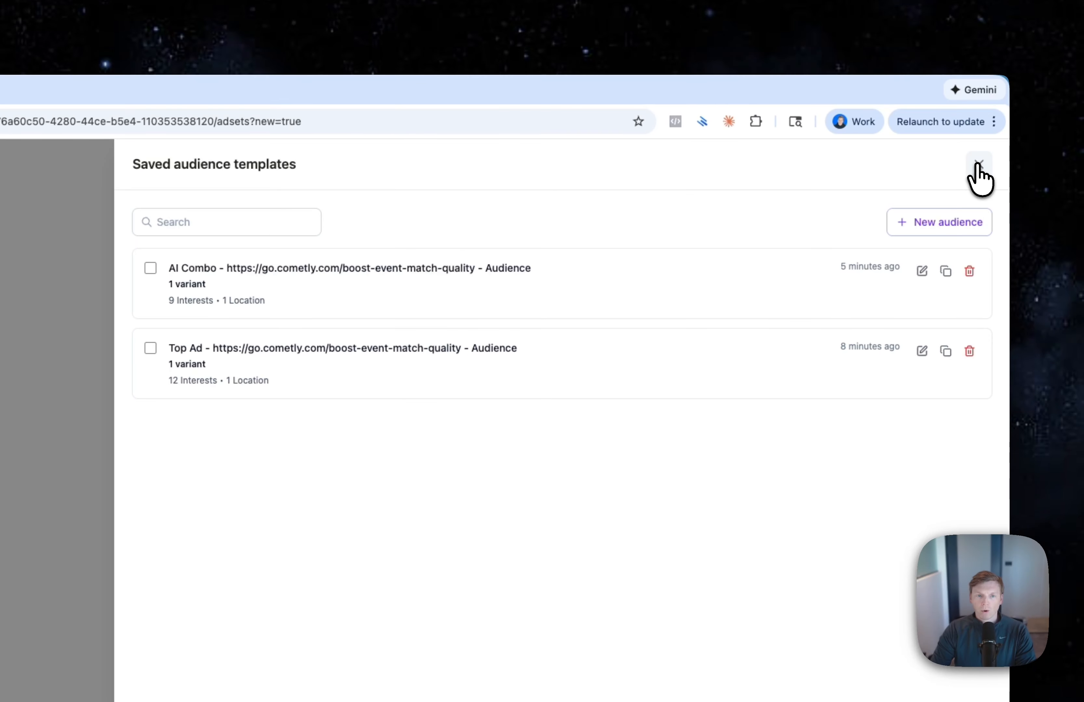
left_click(978, 168)
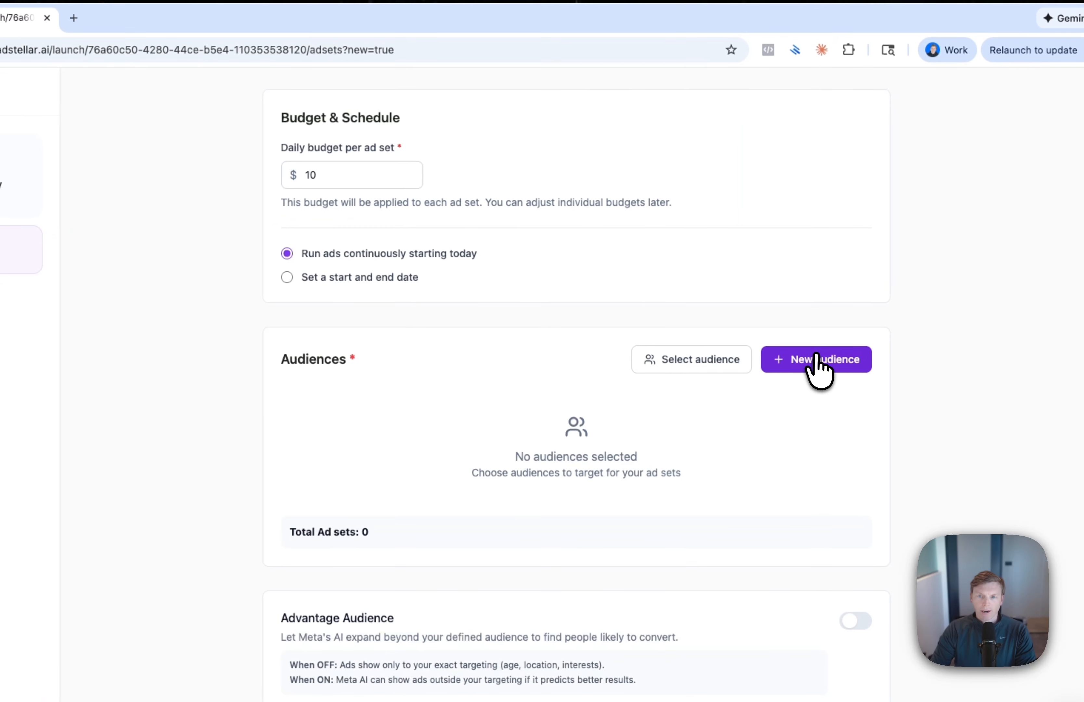
Start a new audience and select United States from the winning locations in the Winners Hub
left_click(818, 365)
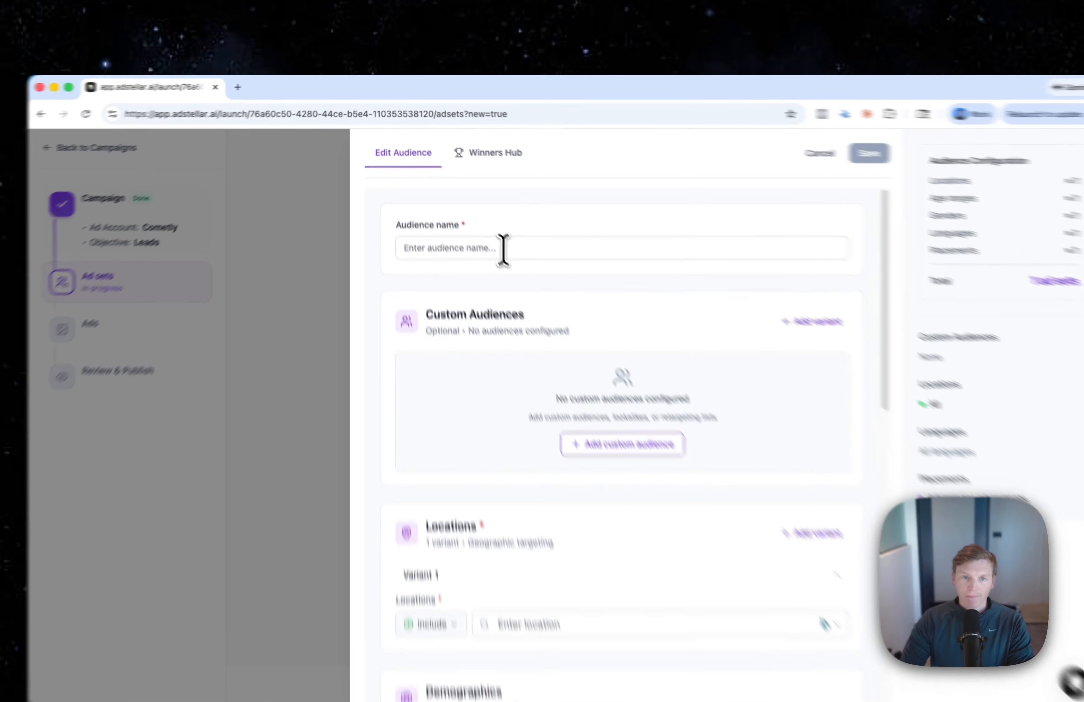
left_click(487, 225)
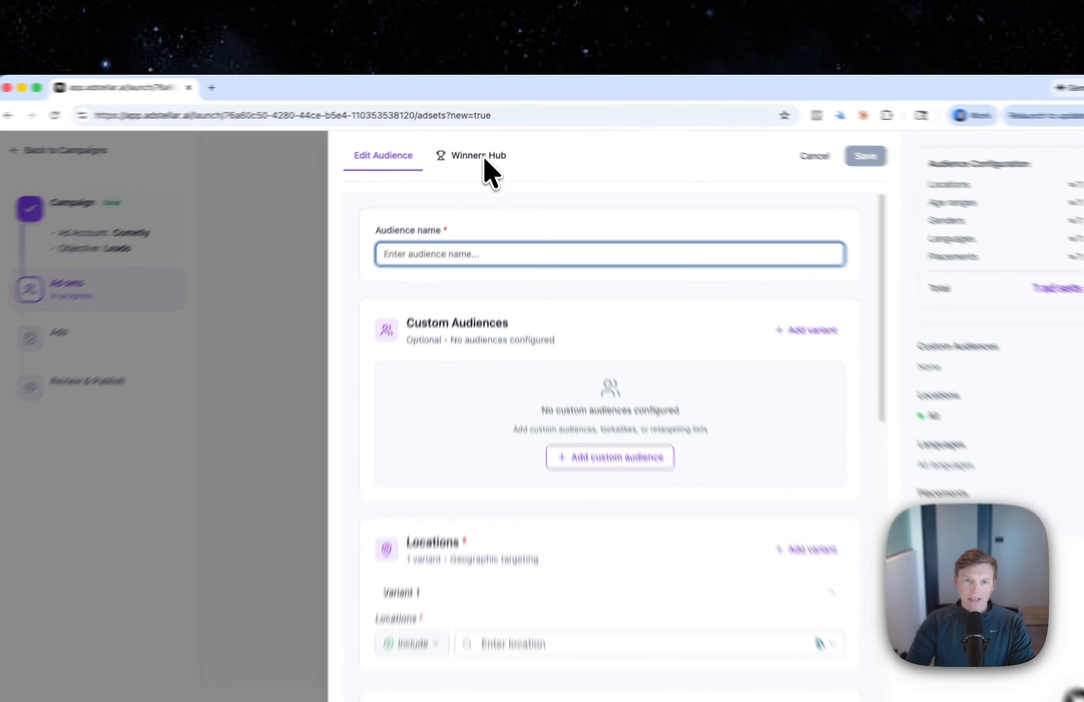
left_click(490, 149)
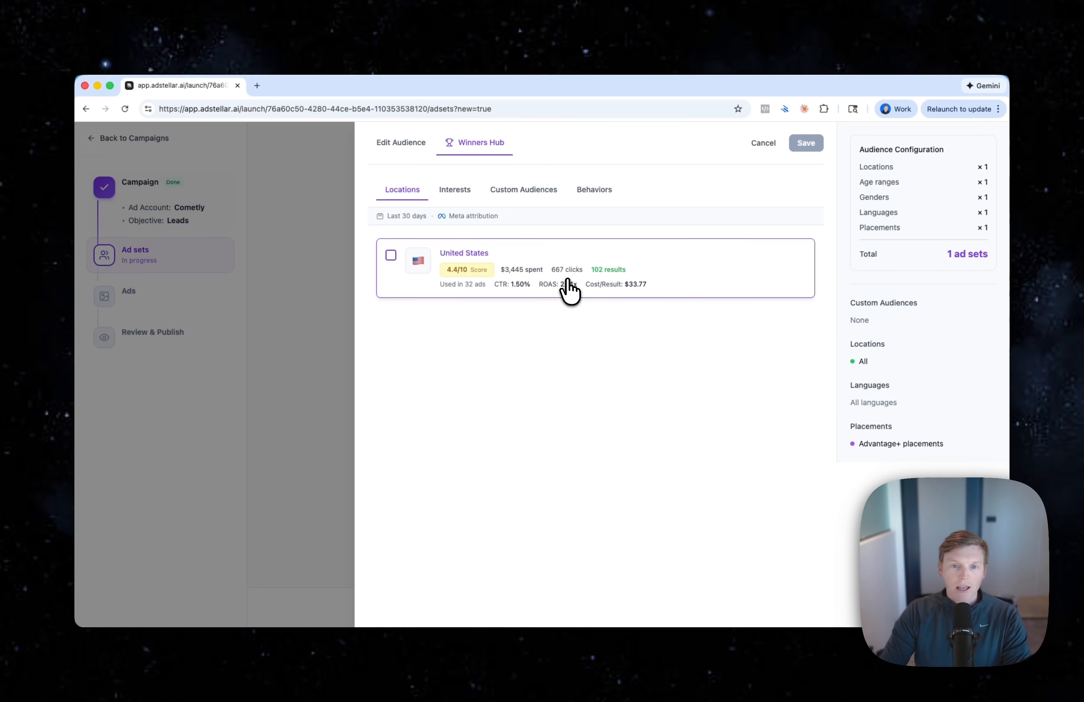
left_click(519, 271)
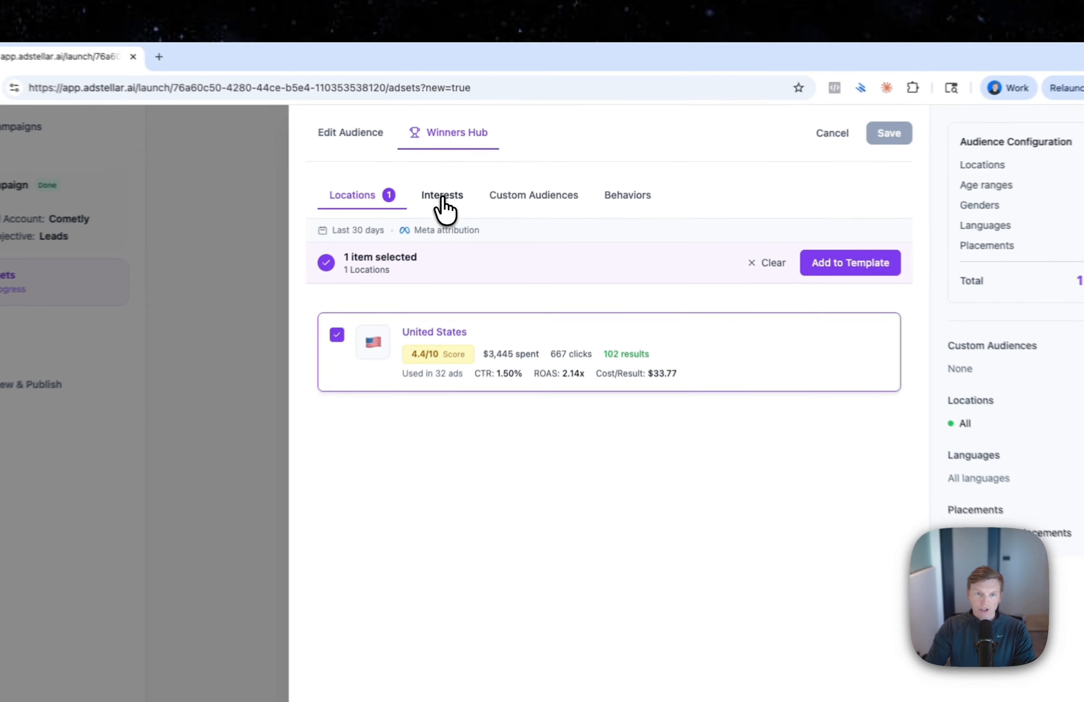
Examine the Winners Hub interests and compare their scores, spend, results and cost per result
left_click(470, 190)
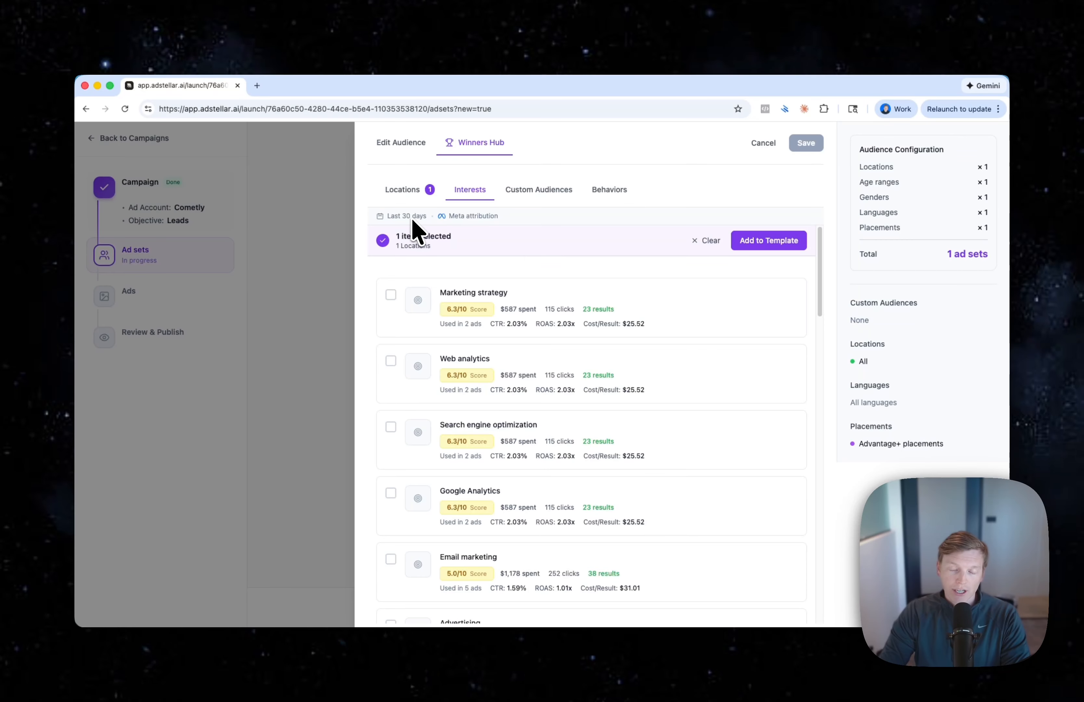
scroll(624, 347, "down", 2)
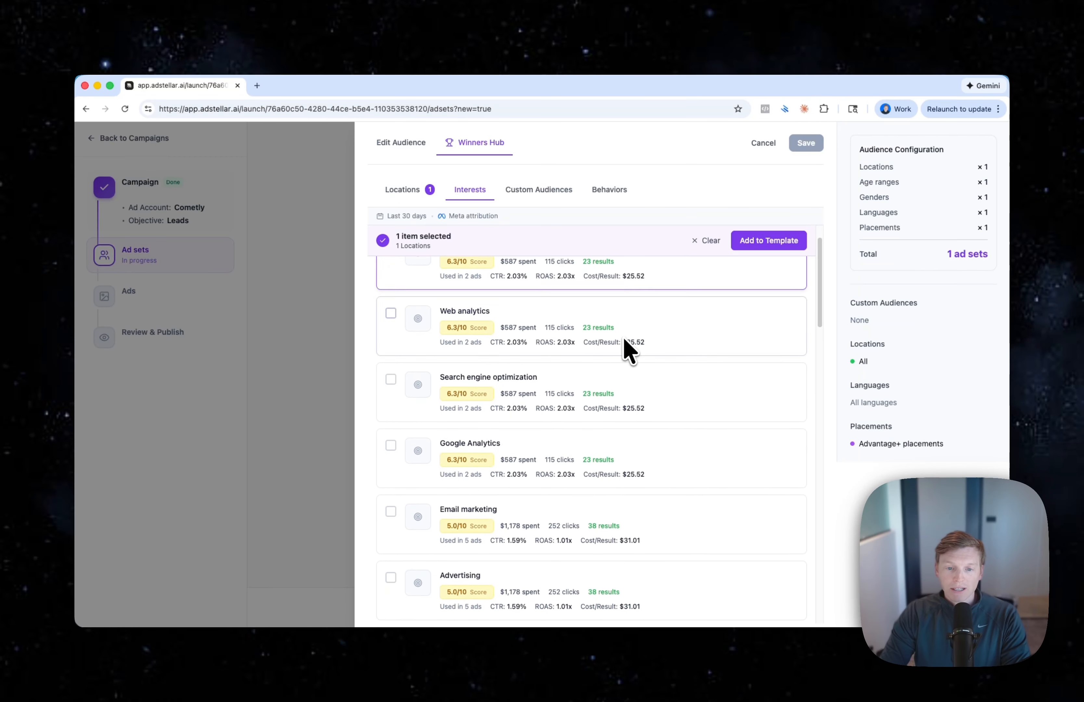
scroll(620, 410, "down", 2)
scroll(625, 430, "up", 4)
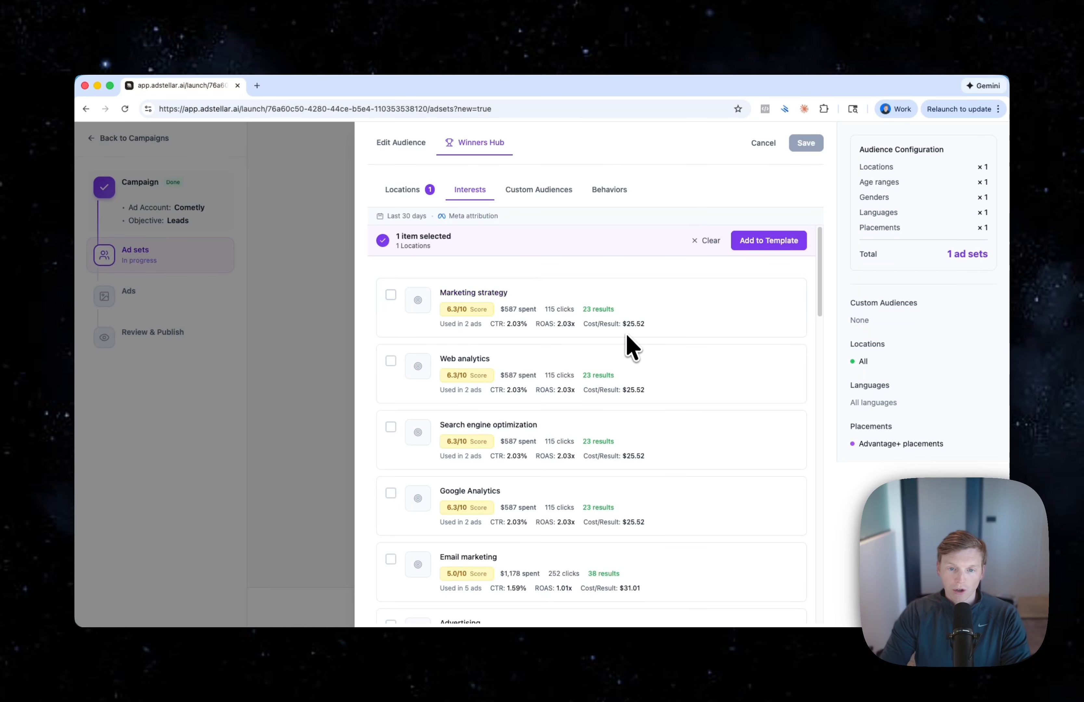
scroll(629, 347, "down", 14)
scroll(657, 374, "down", 7)
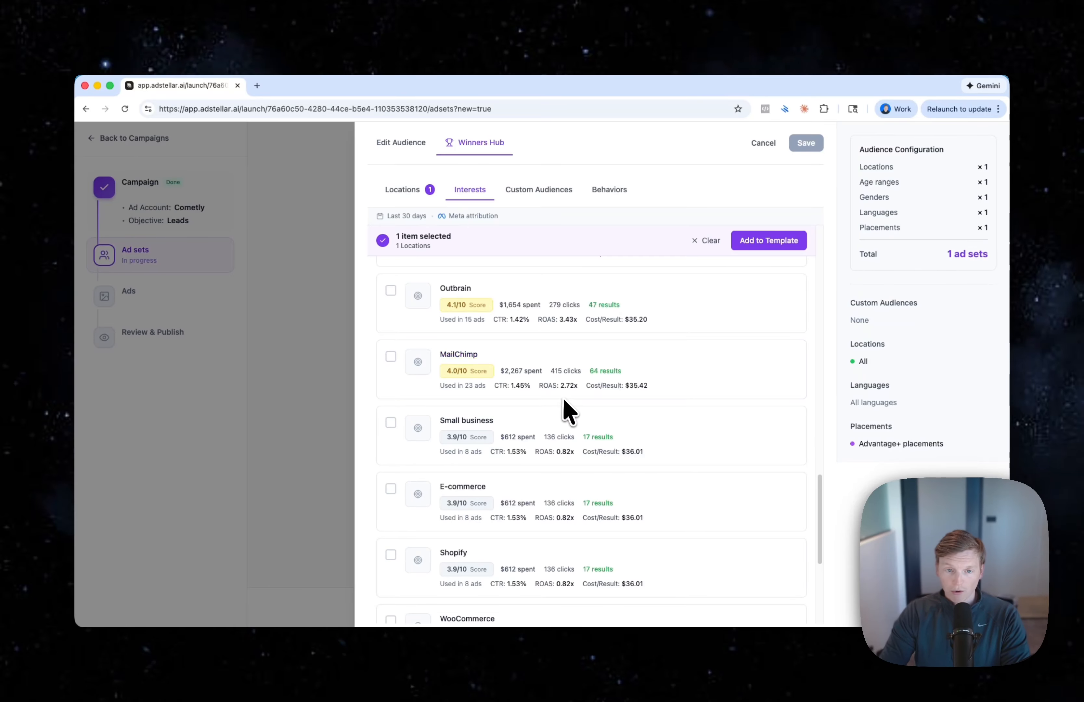
scroll(563, 410, "up", 1)
scroll(547, 410, "up", 8)
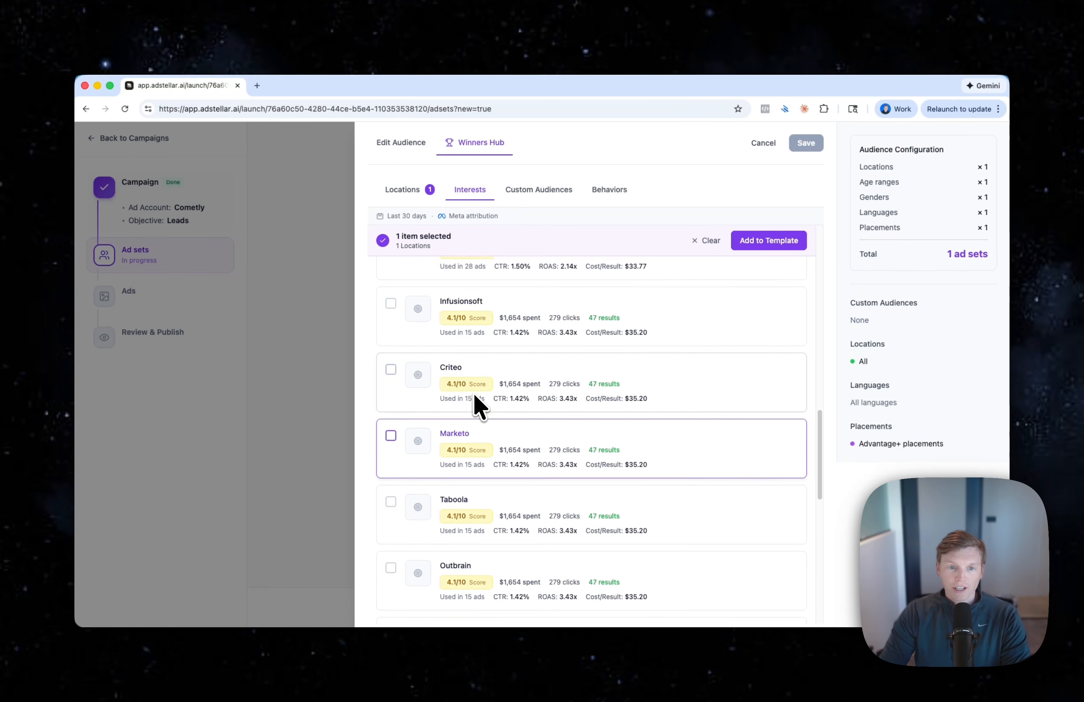
scroll(476, 407, "up", 10)
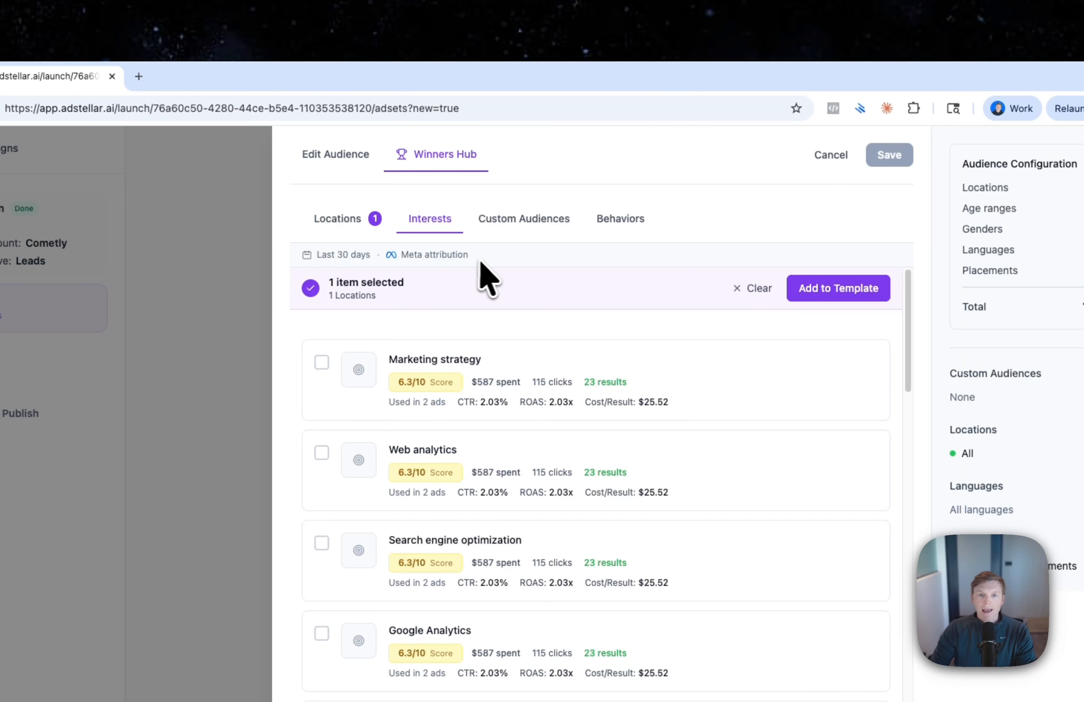
Add the selected United States location to the audience template and check it in the audience's locations
left_click(356, 215)
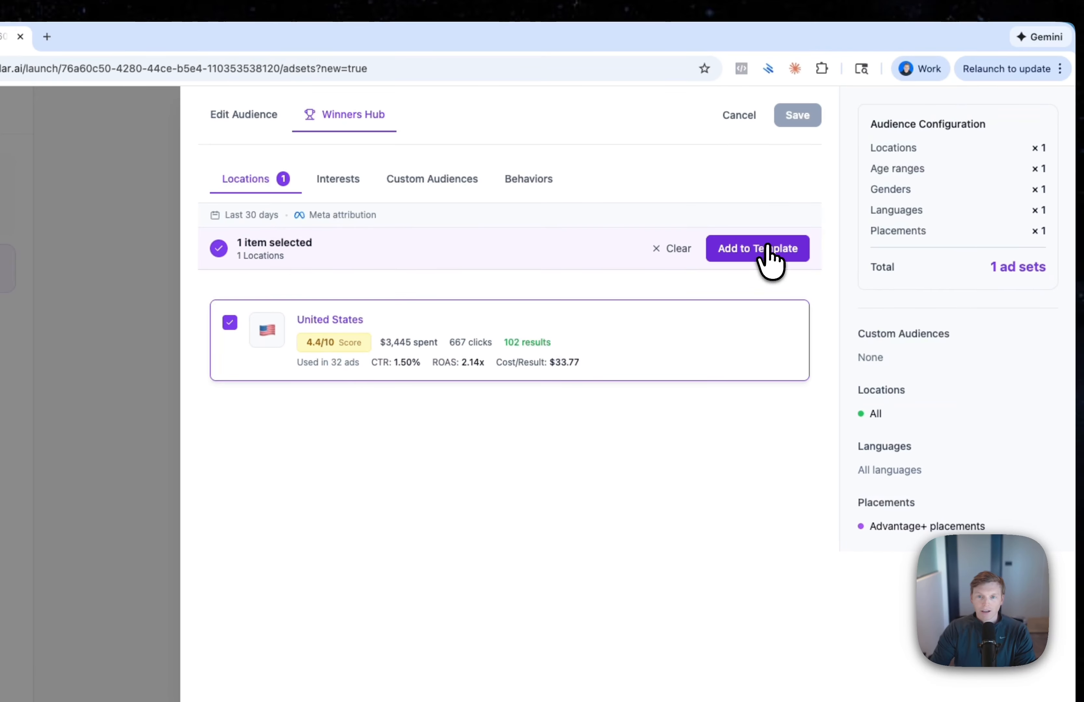
left_click(753, 253)
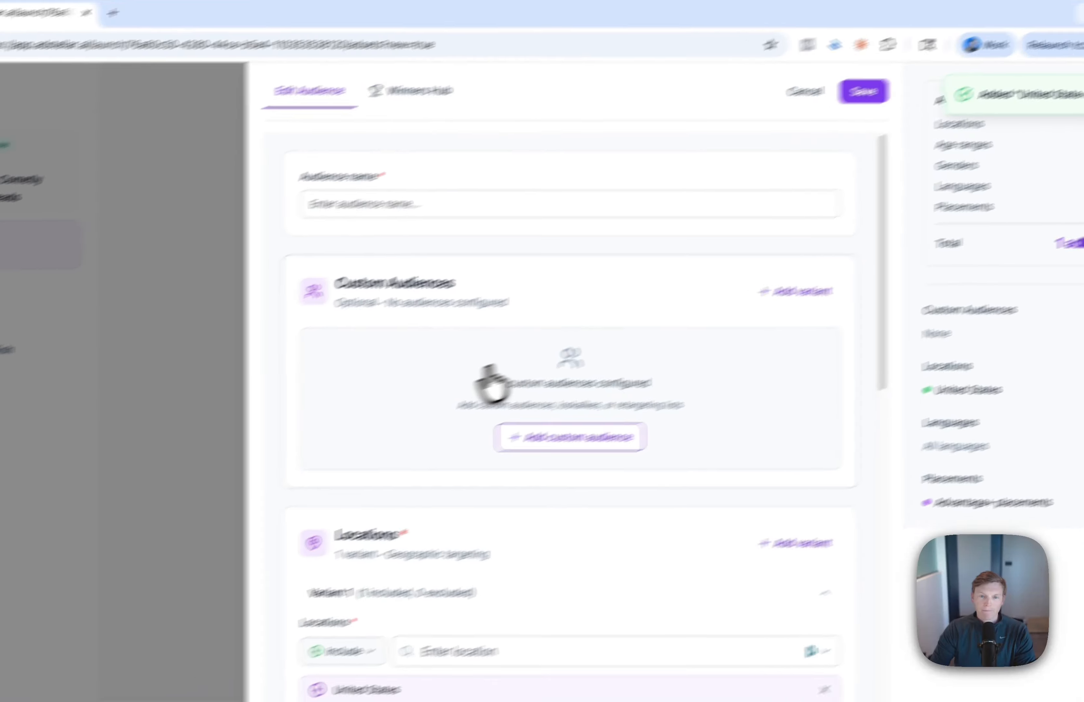
scroll(509, 340, "down", 3)
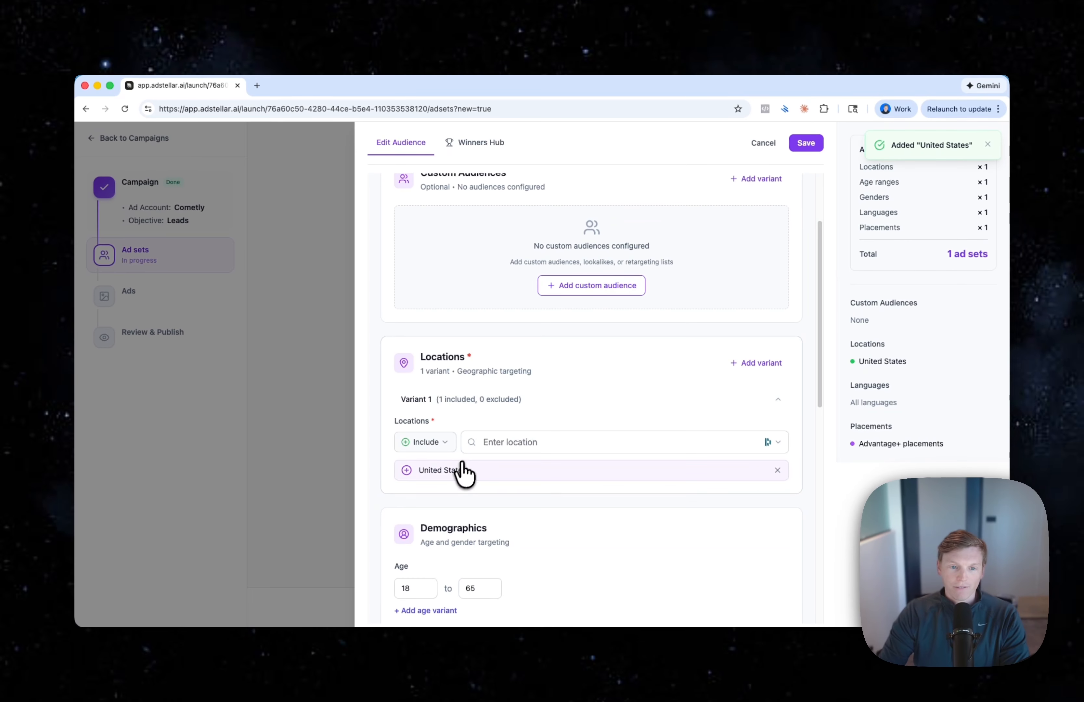
scroll(467, 383, "down", 2)
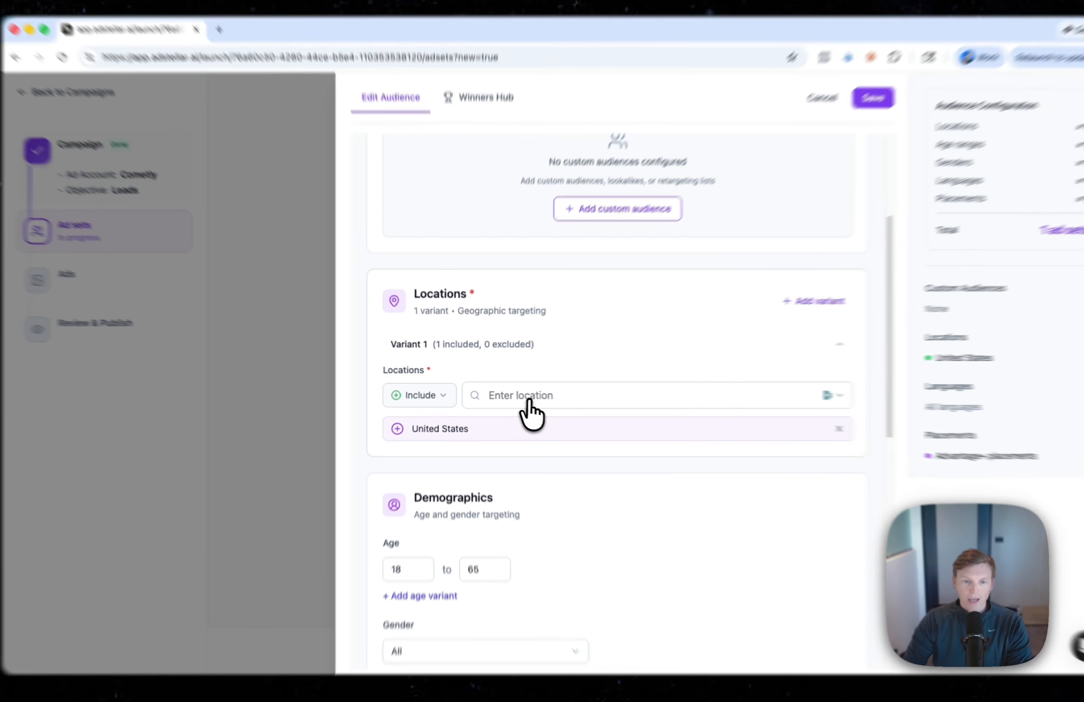
Include Canada as an additional location in the audience's first location variant
left_click(520, 398)
type("canada")
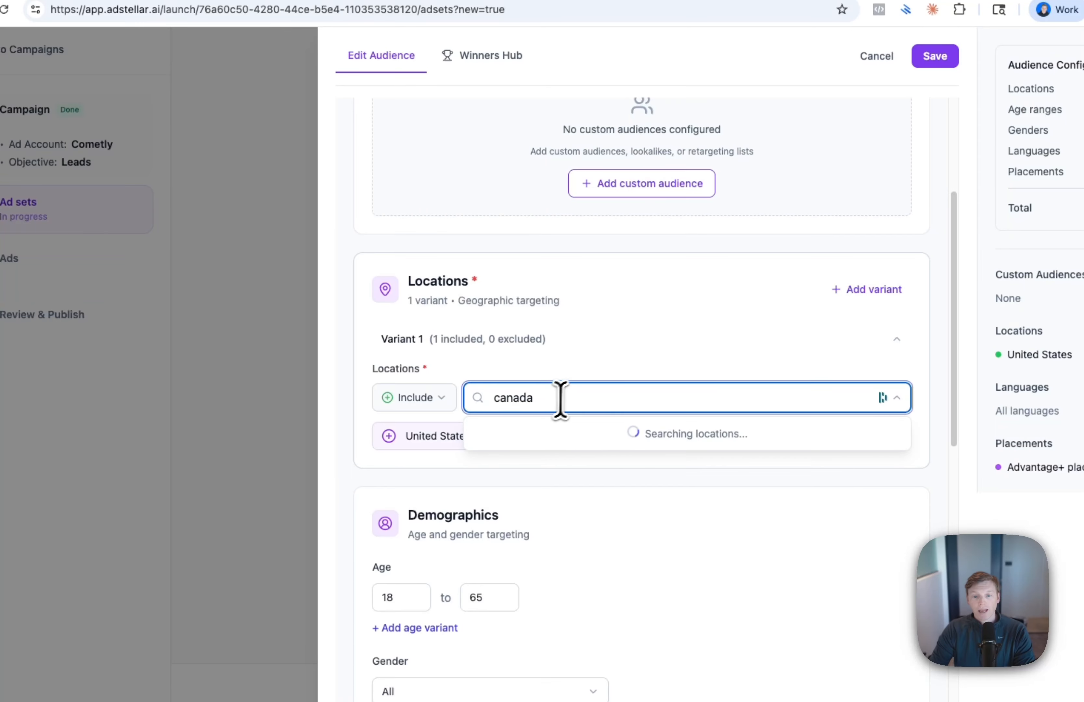
left_click(538, 469)
scroll(557, 375, "down", 1)
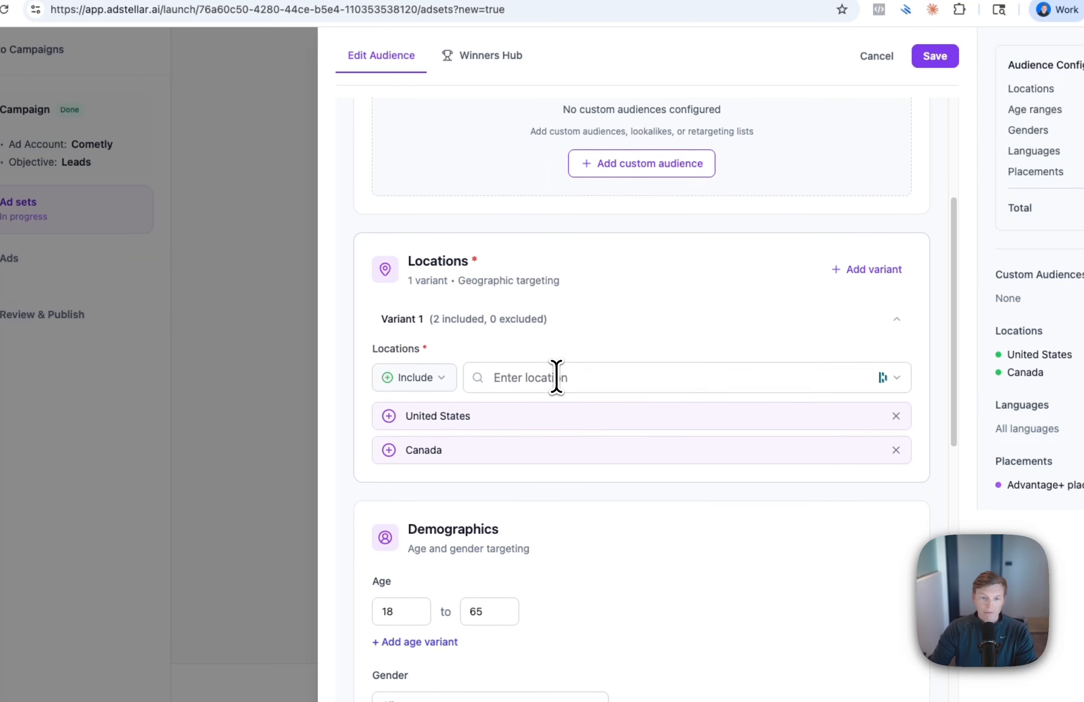
left_click(557, 375)
left_click(588, 345)
scroll(575, 360, "down", 1)
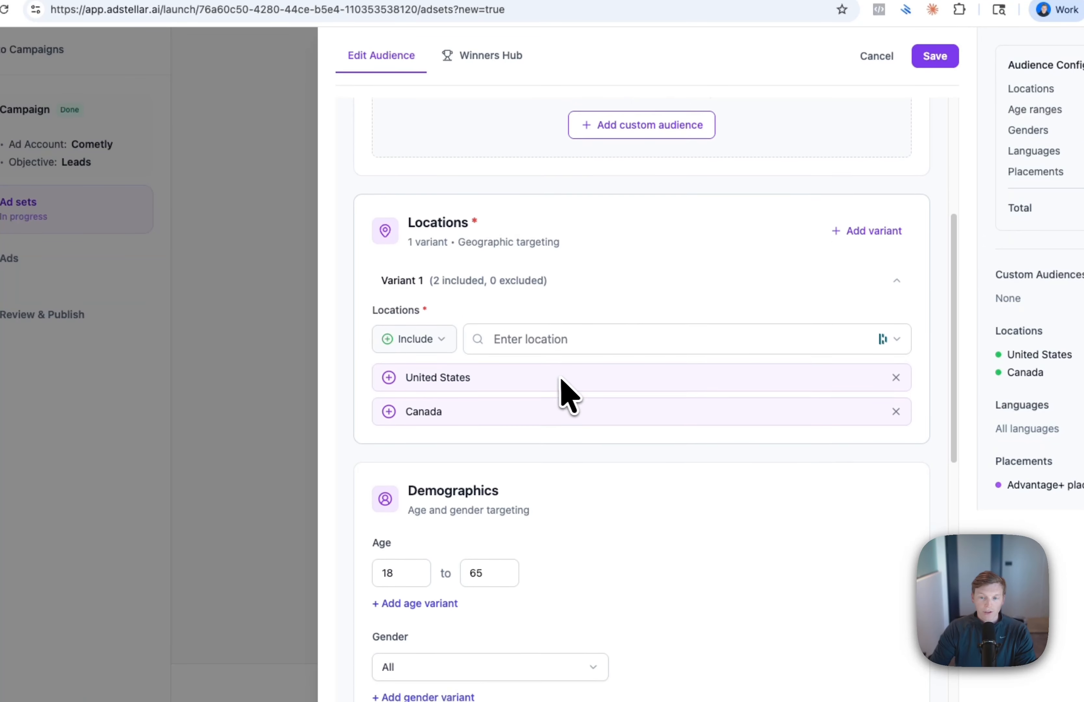
Add a custom audience variant that includes the "100k - $500k+" audience from the Cometly account
scroll(554, 410, "up", 6)
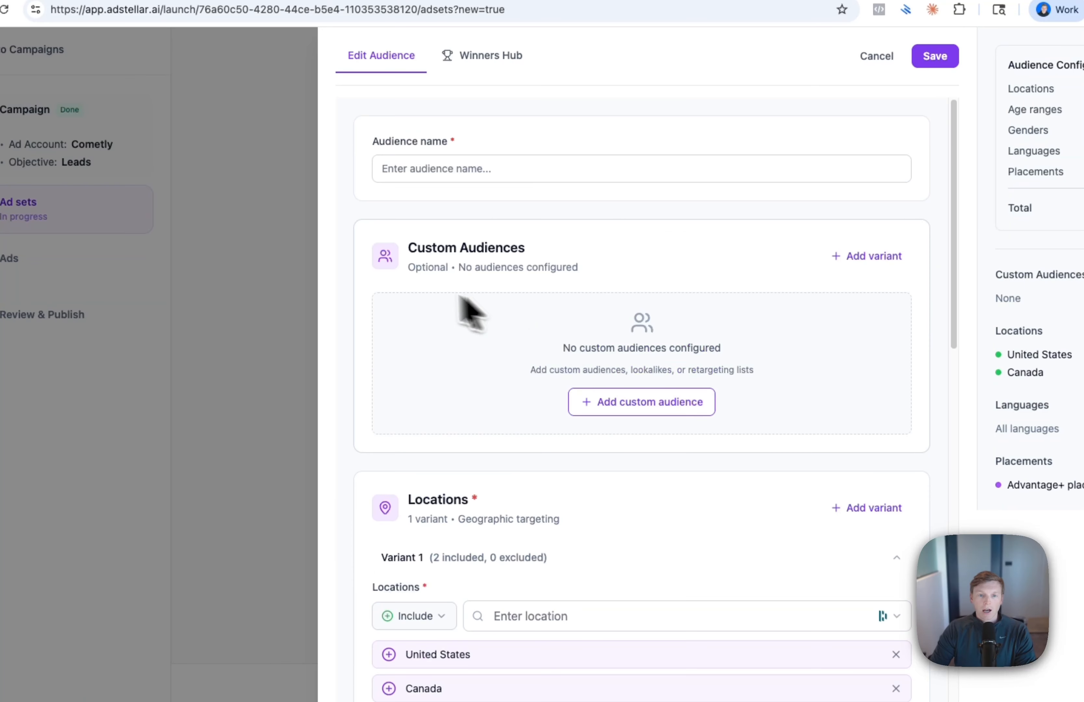
left_click(624, 410)
left_click(535, 346)
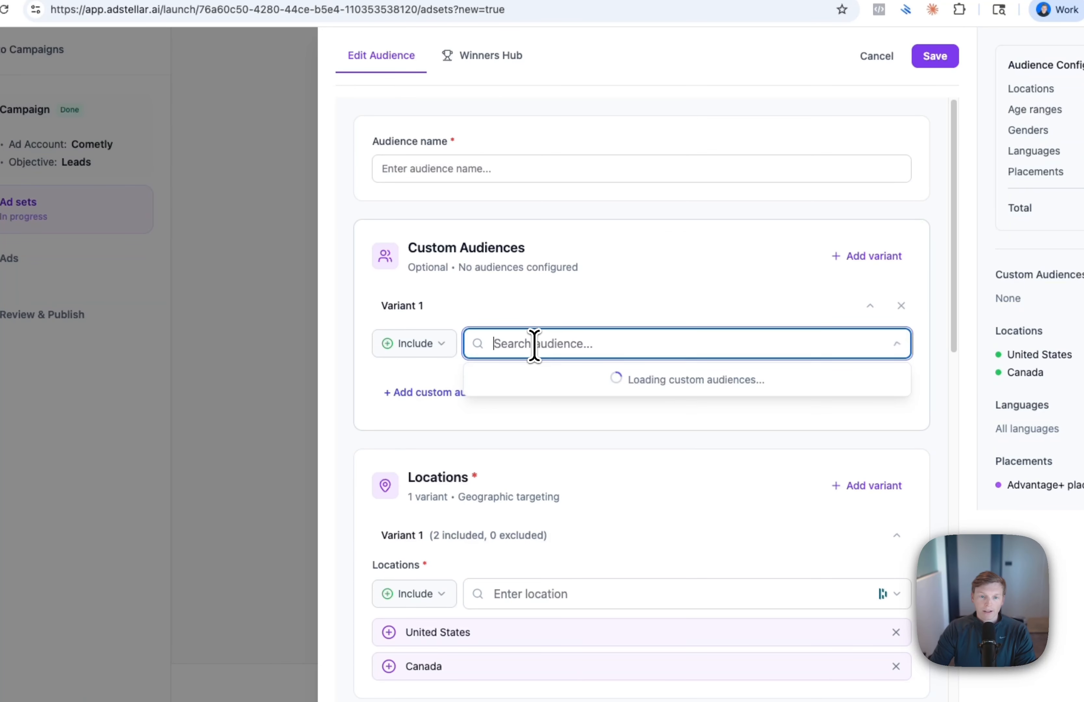
scroll(526, 452, "down", 2)
scroll(526, 451, "down", 6)
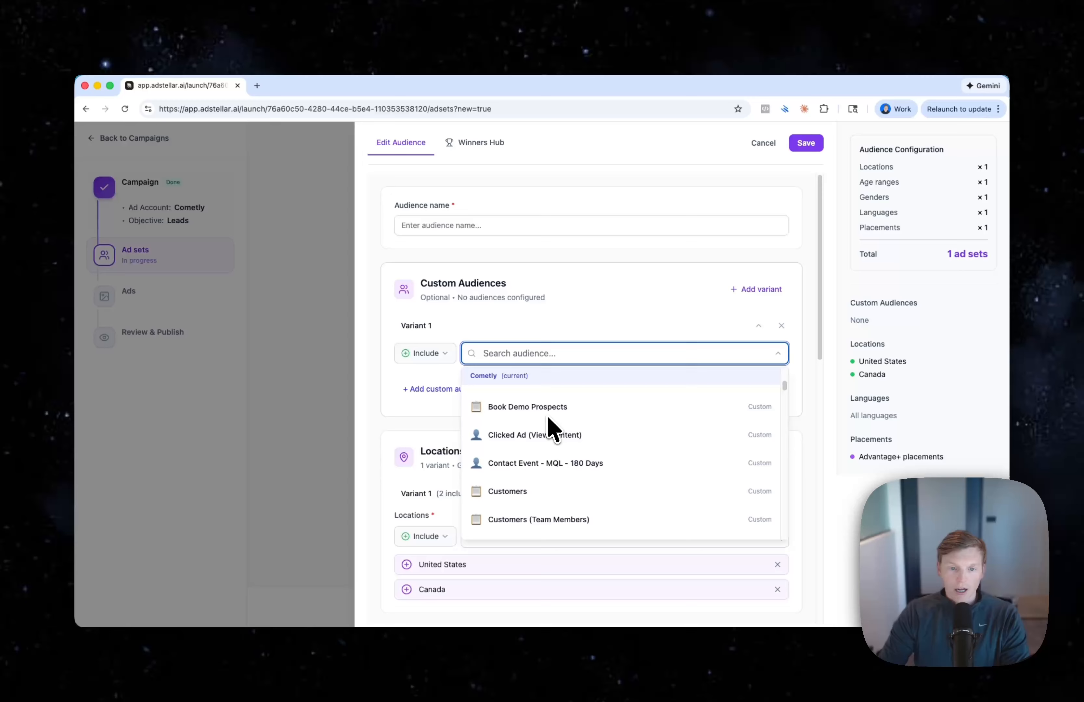
scroll(552, 428, "up", 5)
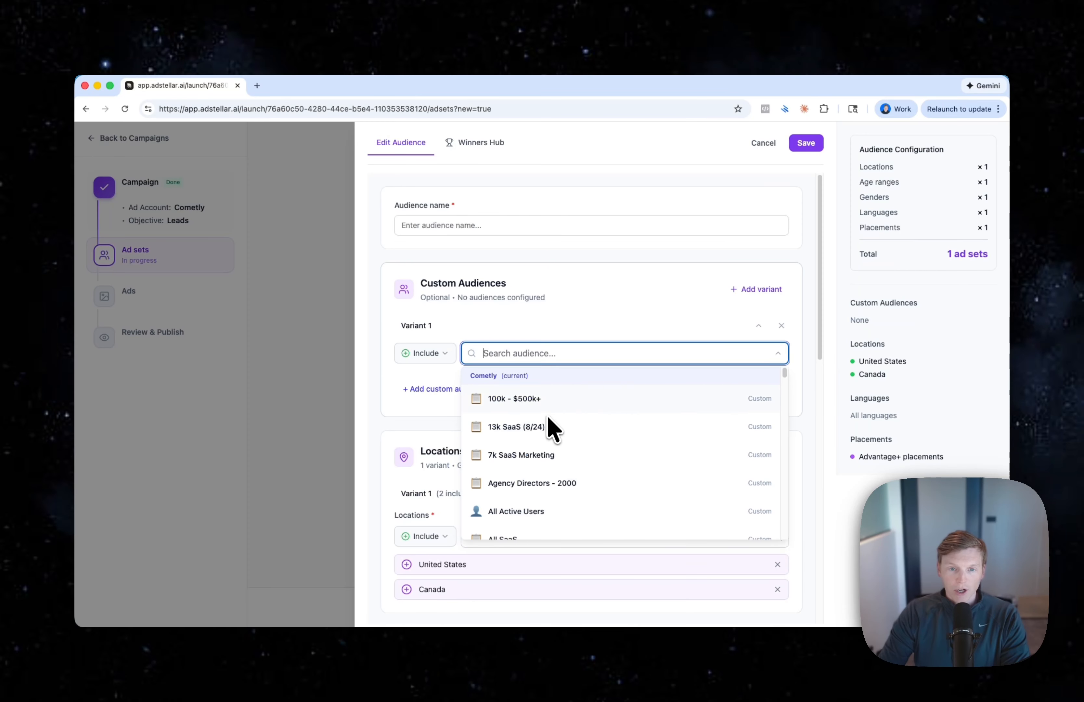
left_click(531, 408)
Add a detailed targeting variant with the Digital marketing interest
scroll(592, 333, "down", 2)
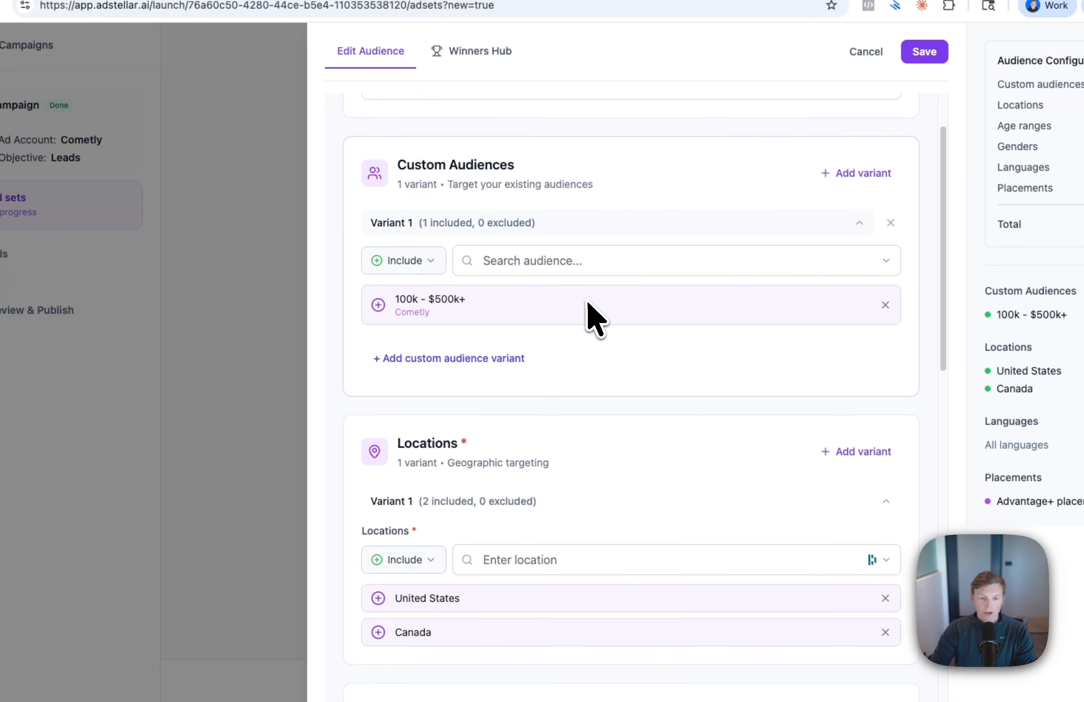
scroll(588, 310, "down", 10)
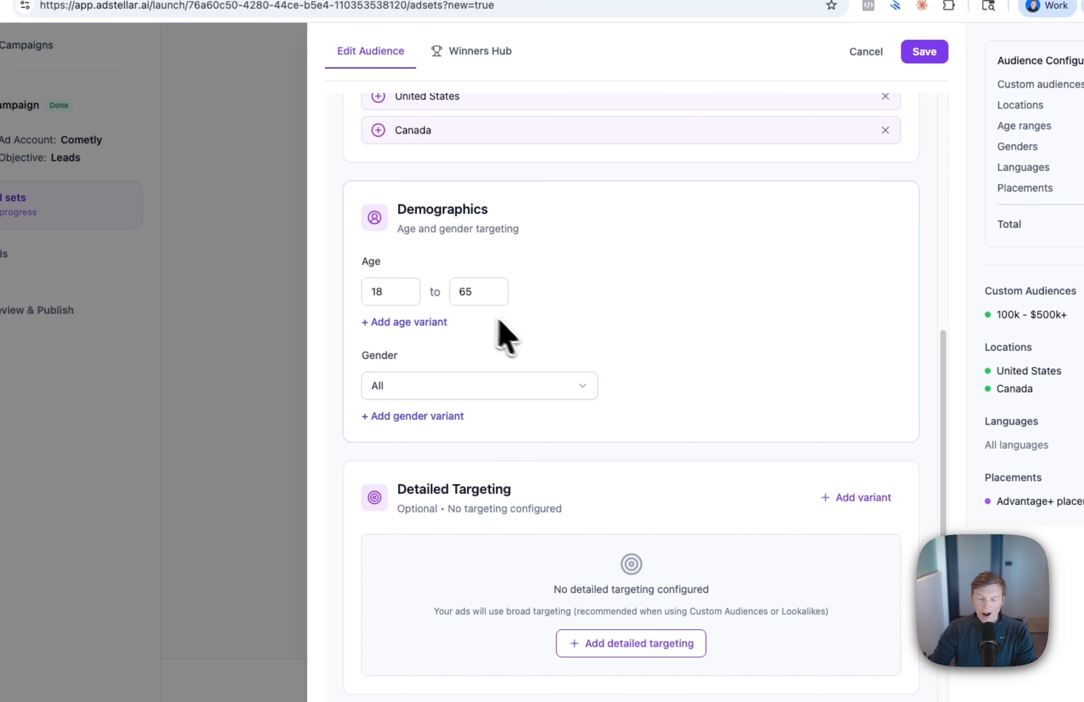
scroll(502, 337, "down", 4)
left_click(643, 430)
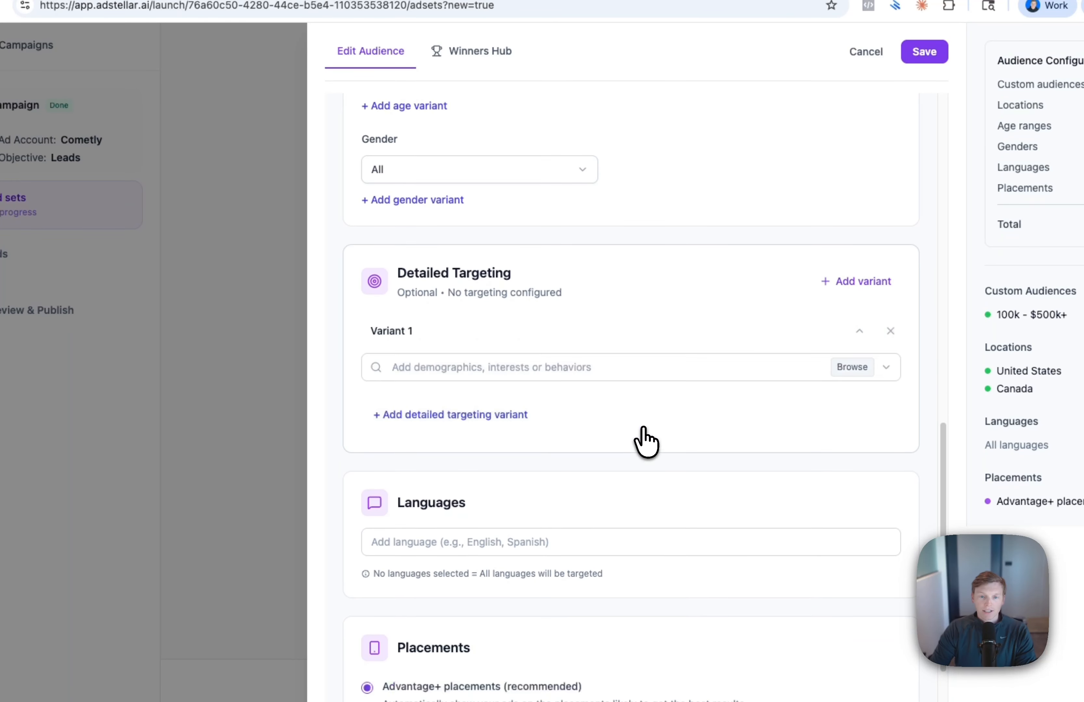
left_click(520, 369)
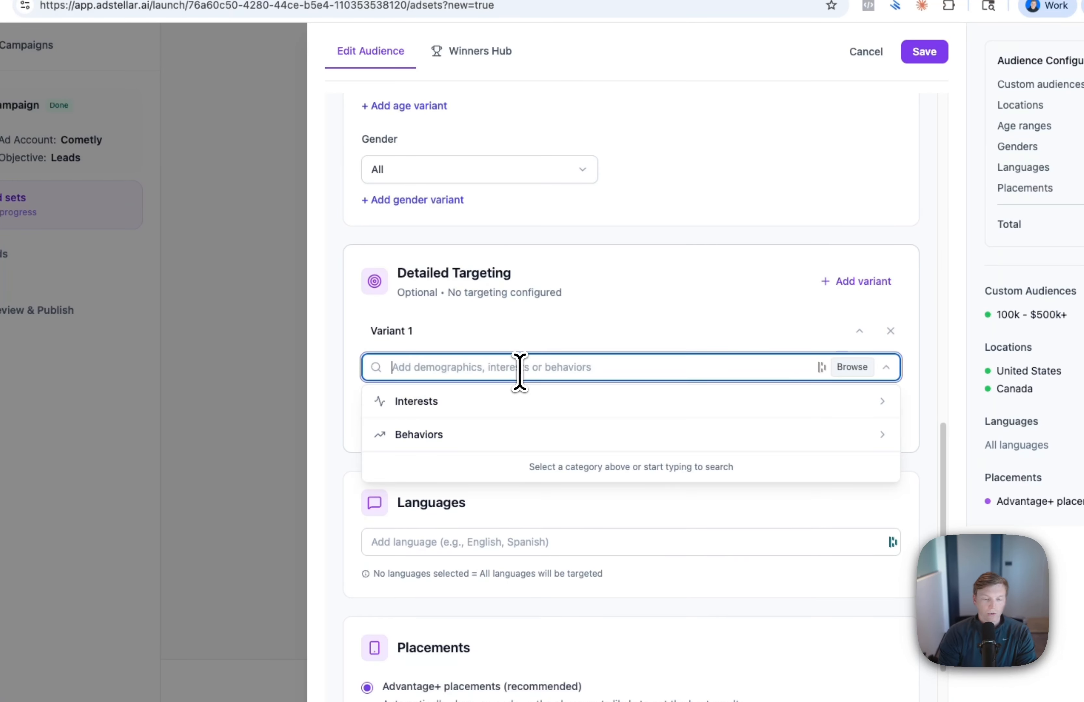
type("digital marketing")
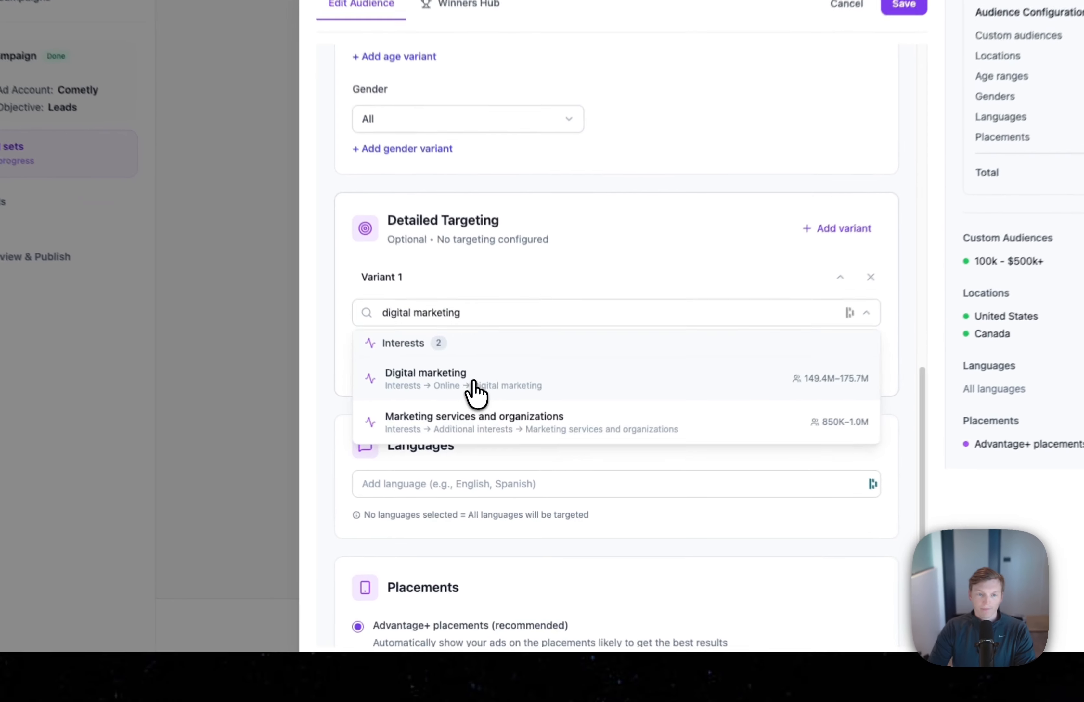
left_click(490, 428)
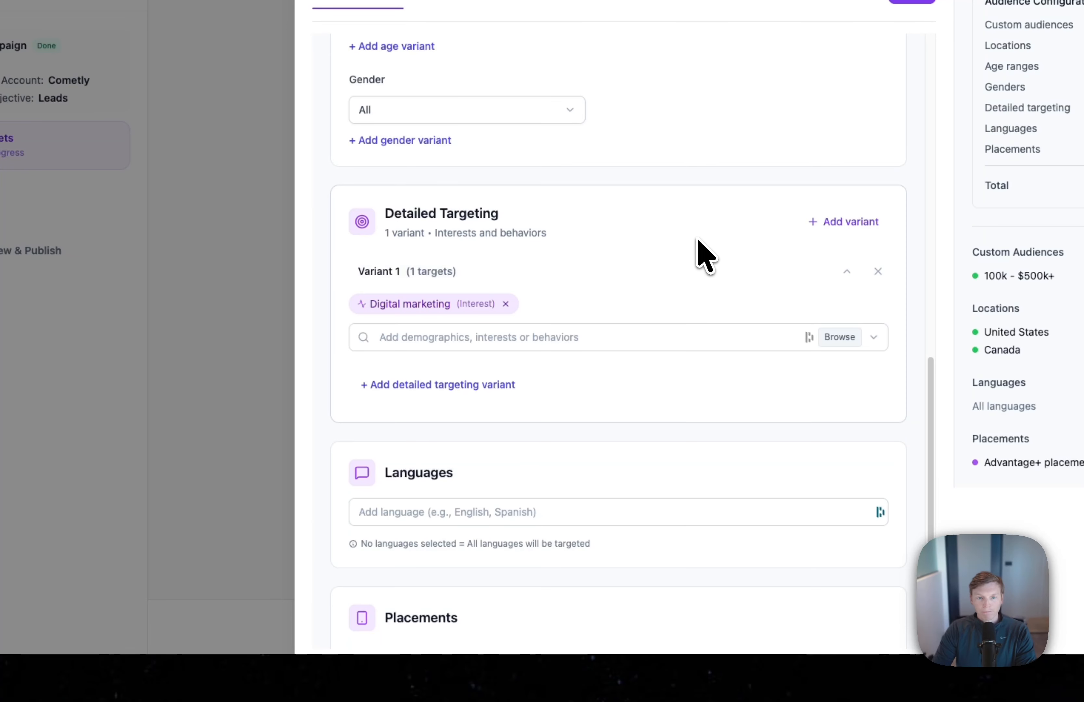
Review the audience's language, placement, detailed targeting and custom audience settings, along with the Audience Configuration summary
scroll(593, 328, "down", 3)
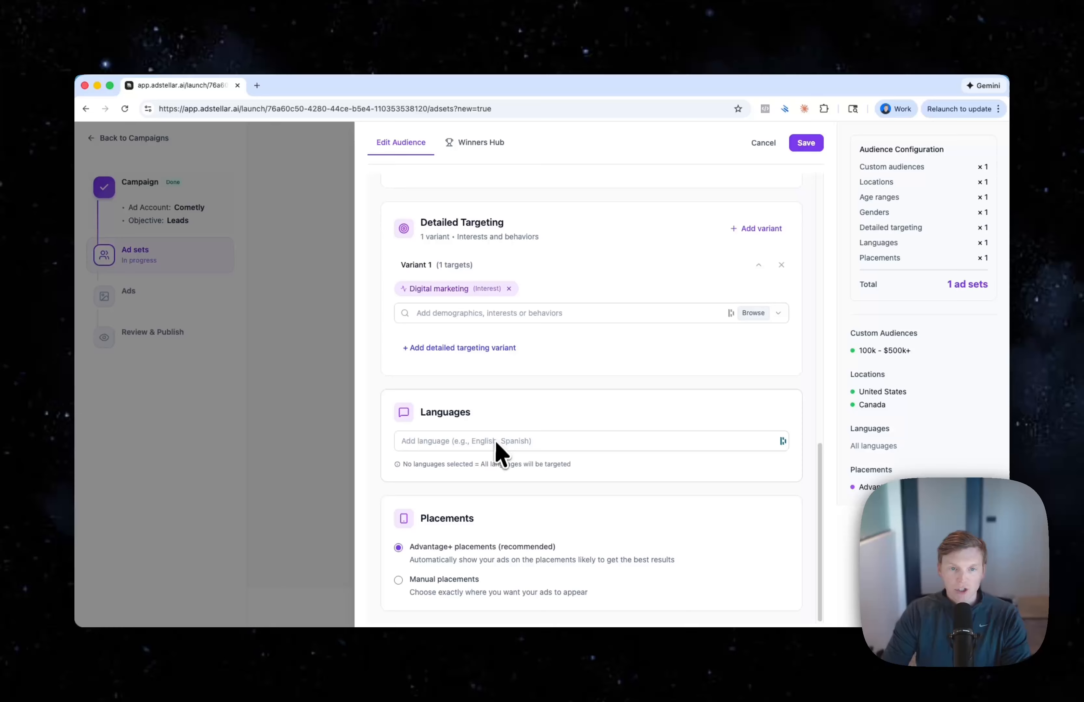
scroll(492, 390, "up", 1)
scroll(497, 380, "down", 1)
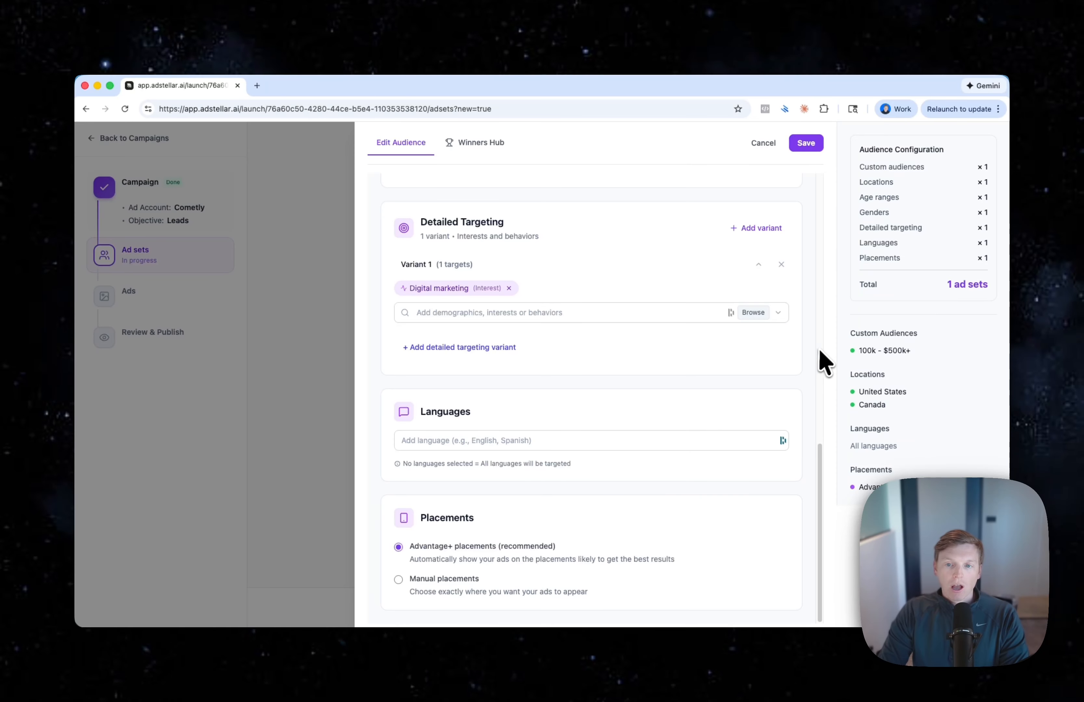
scroll(828, 355, "up", 1)
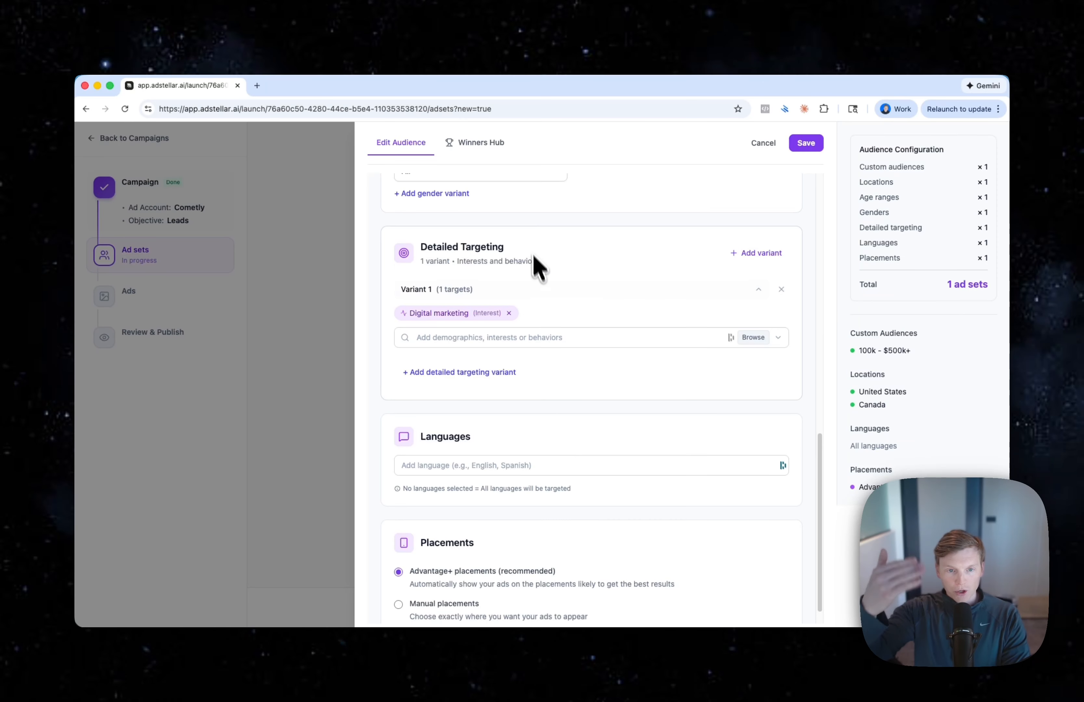
scroll(565, 329, "up", 1)
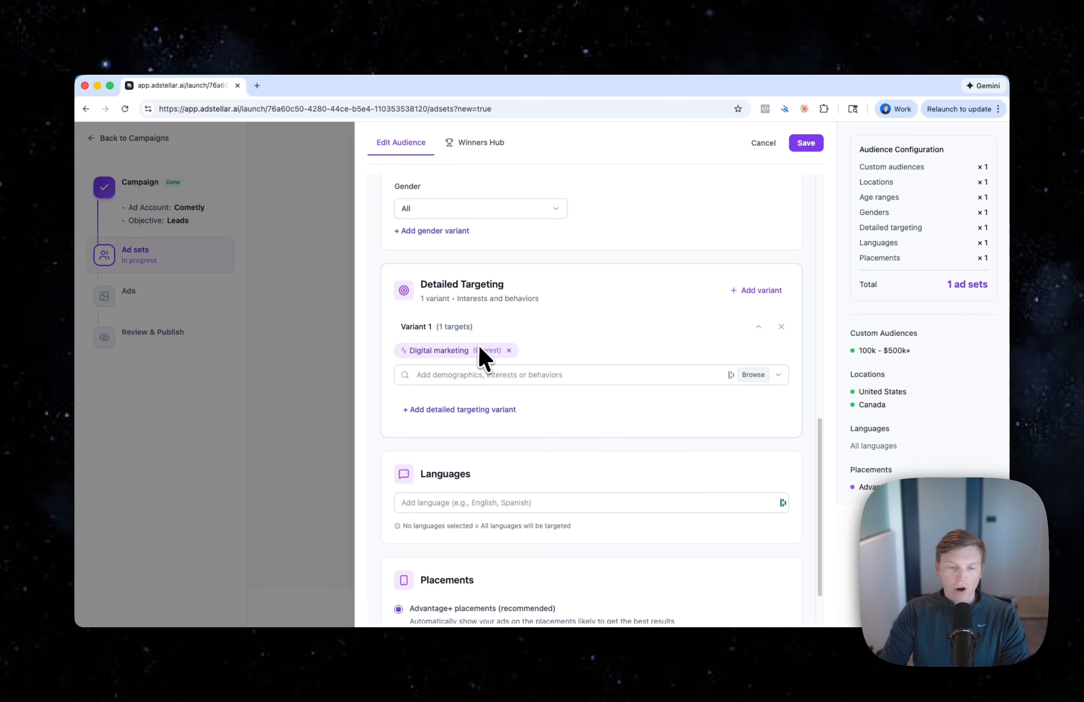
scroll(483, 339, "up", 1)
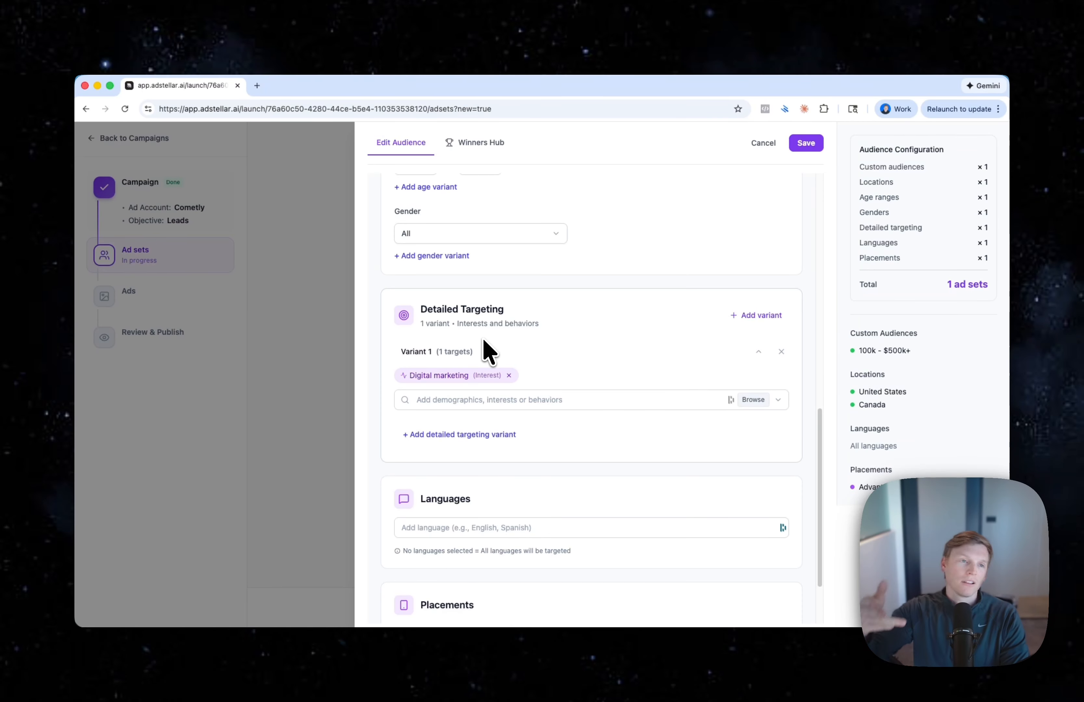
scroll(483, 337, "up", 10)
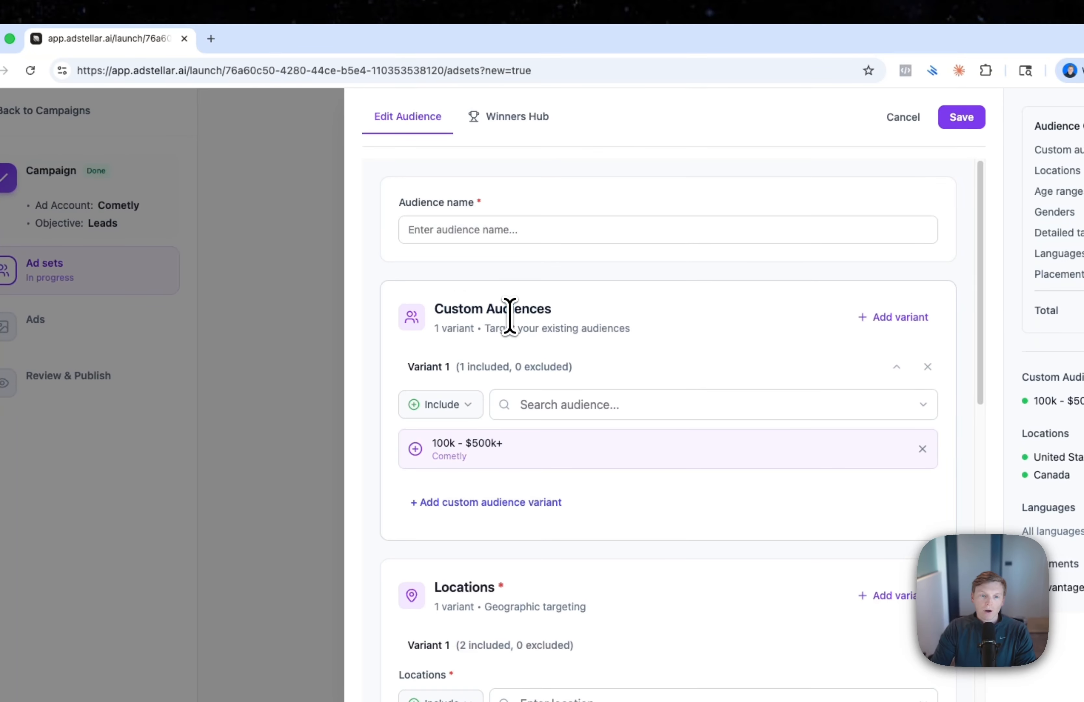
left_click_drag(446, 309, 520, 311)
left_click(502, 311)
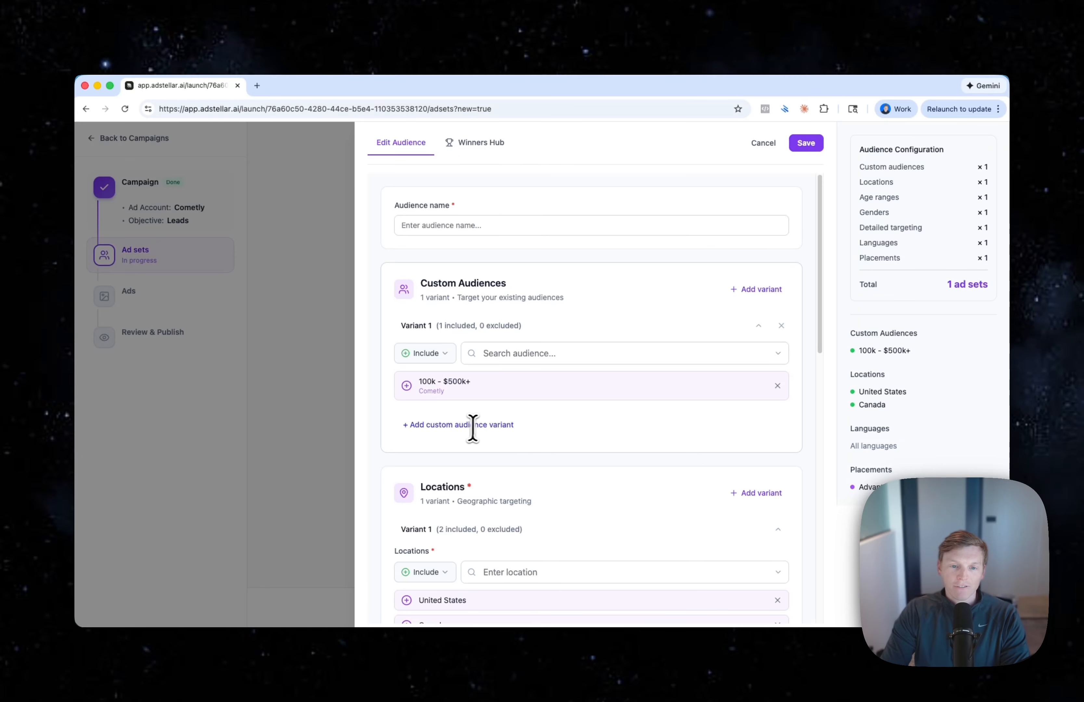
left_click_drag(857, 148, 971, 283)
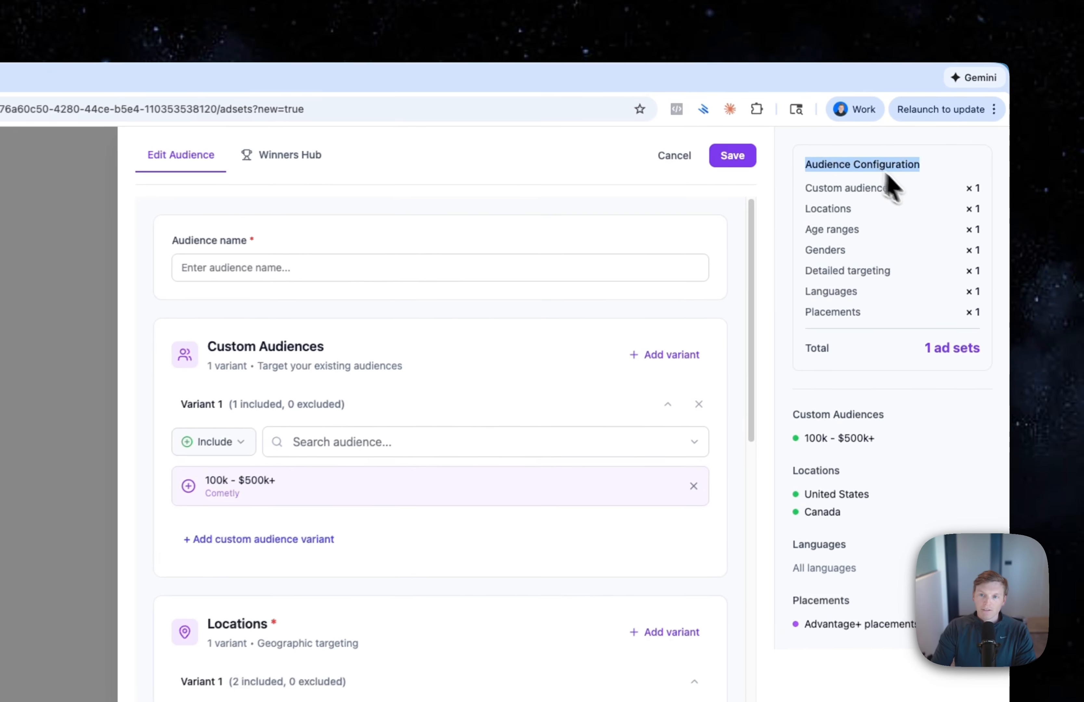
Add the suggested Digital Marketing Strategist interest to the first detailed targeting variant
left_click(953, 336)
scroll(396, 451, "down", 10)
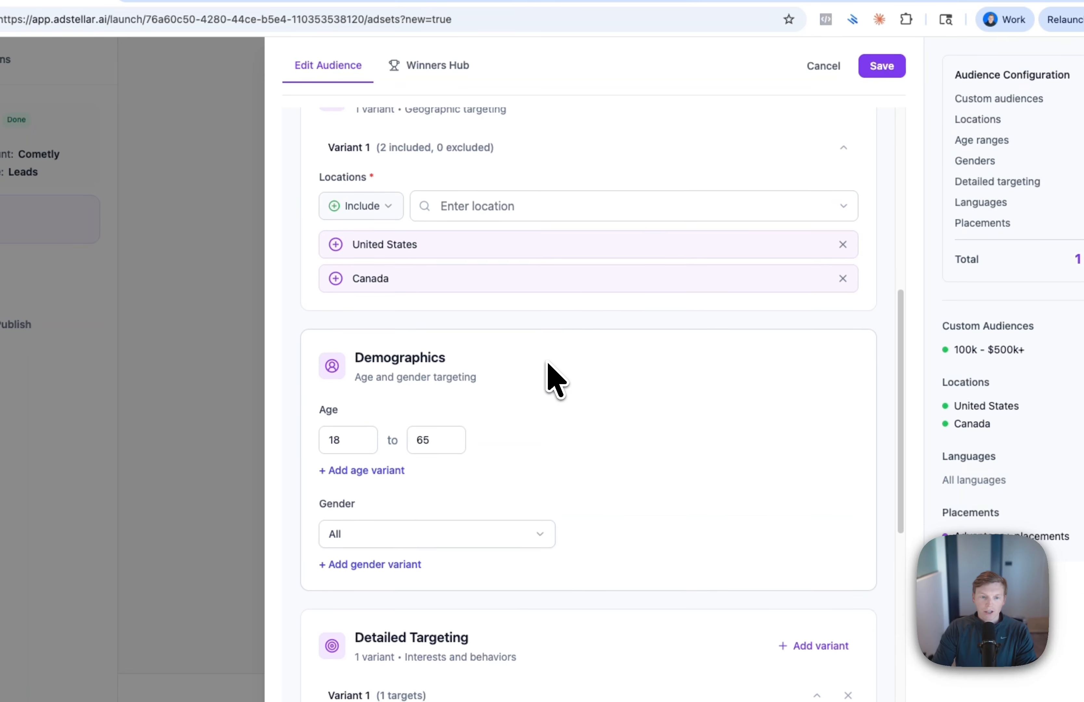
scroll(553, 379, "down", 4)
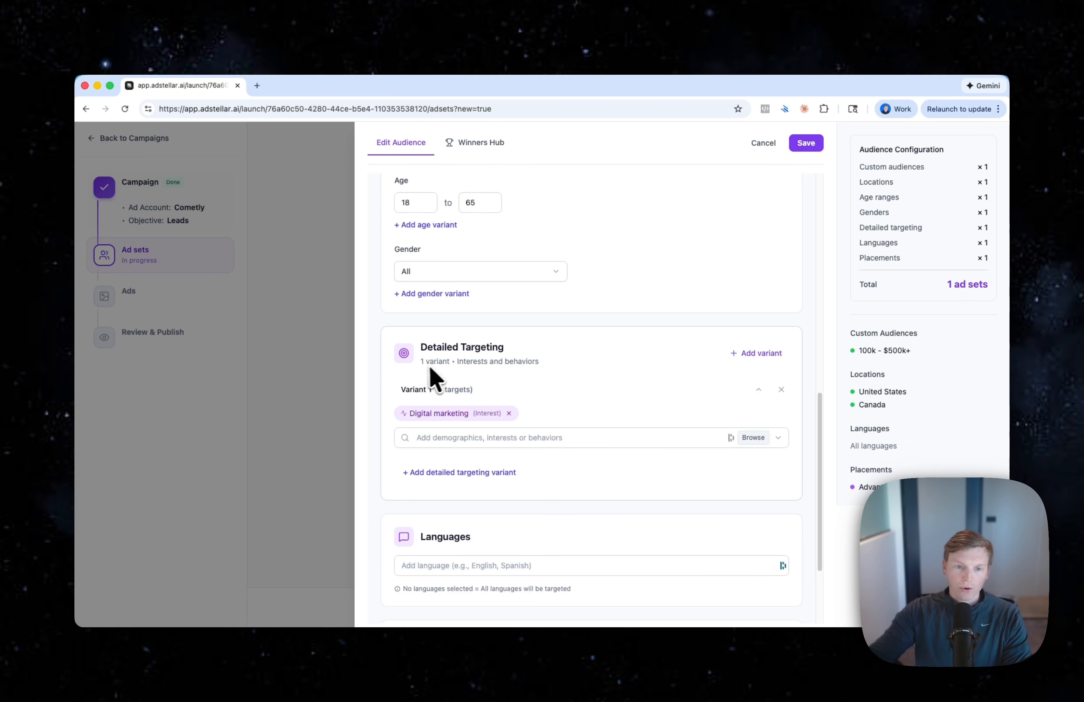
scroll(584, 370, "down", 1)
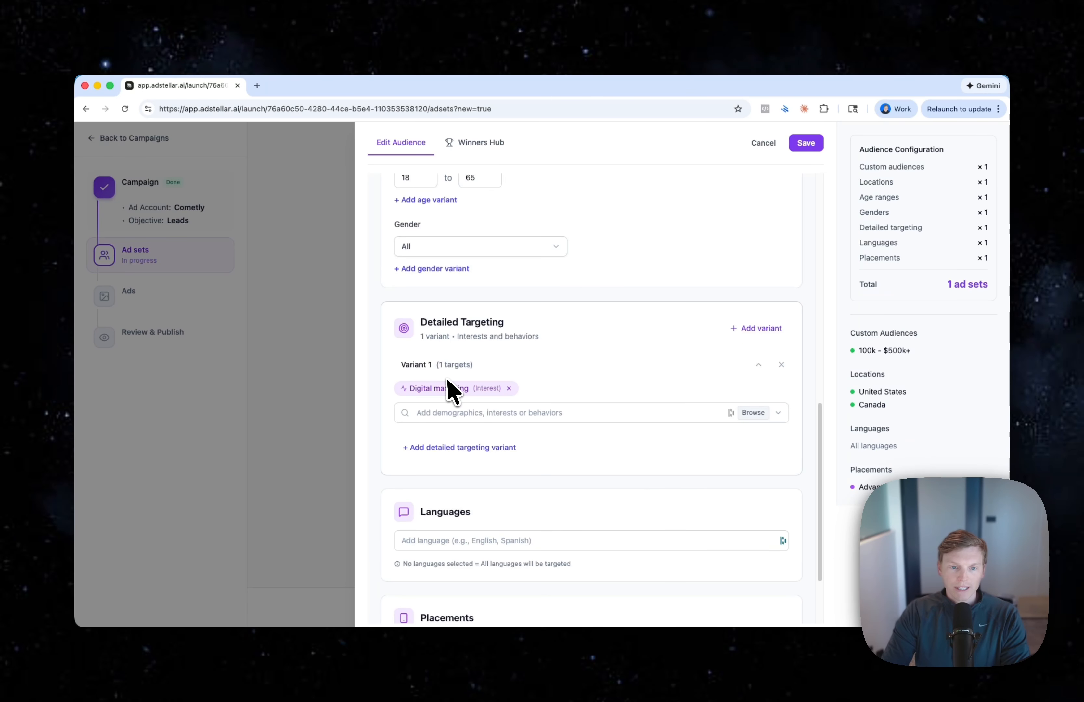
scroll(470, 391, "down", 1)
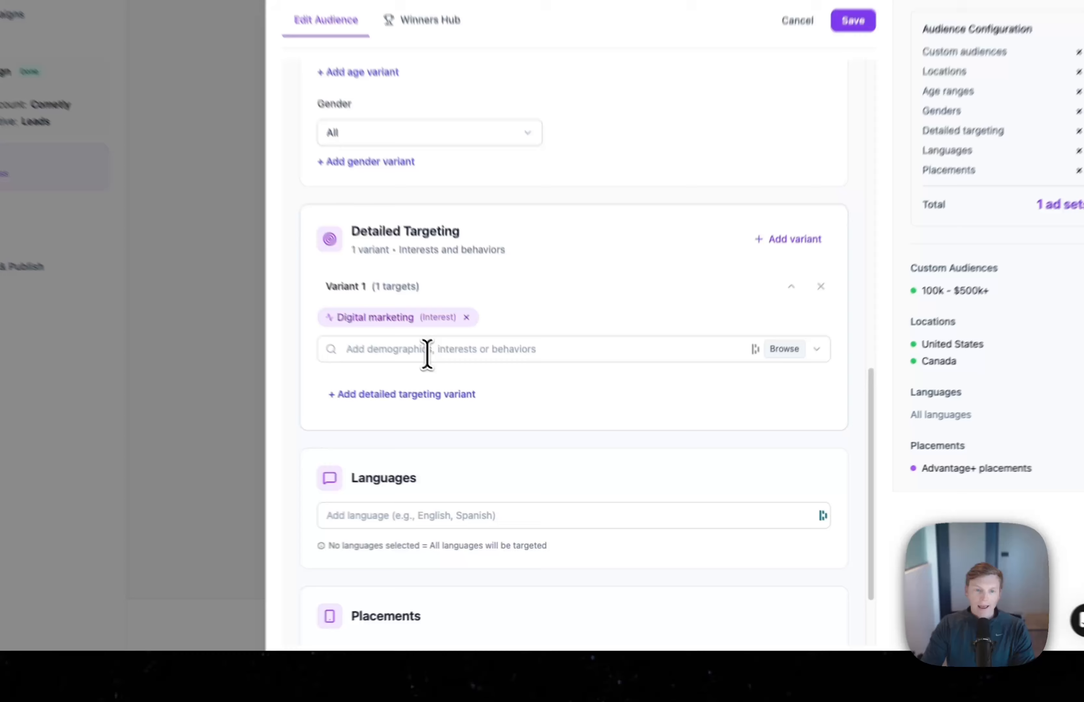
left_click(479, 395)
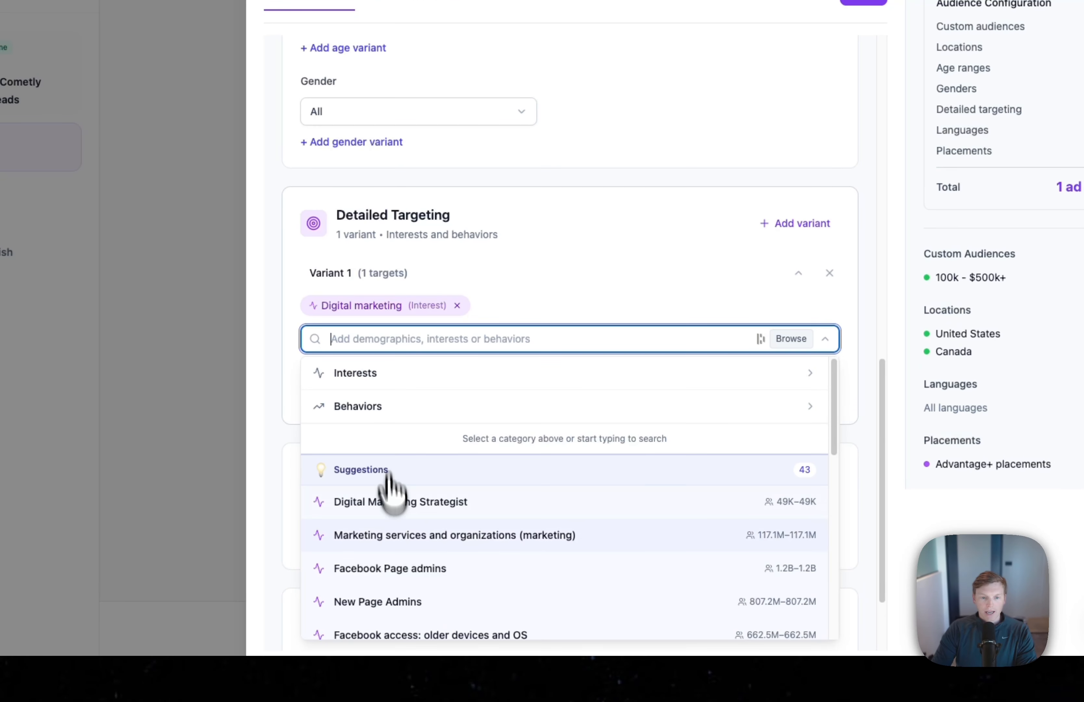
left_click(431, 502)
Add the suggested New Page Admins interest to the first detailed targeting variant
left_click(443, 339)
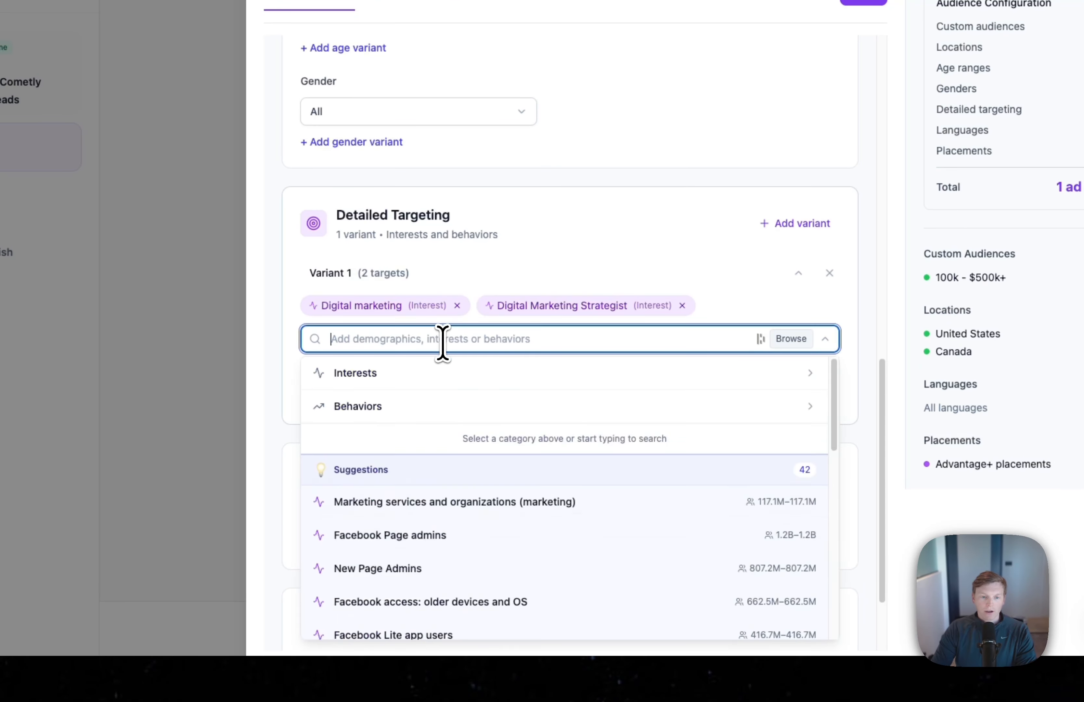
scroll(438, 506, "down", 1)
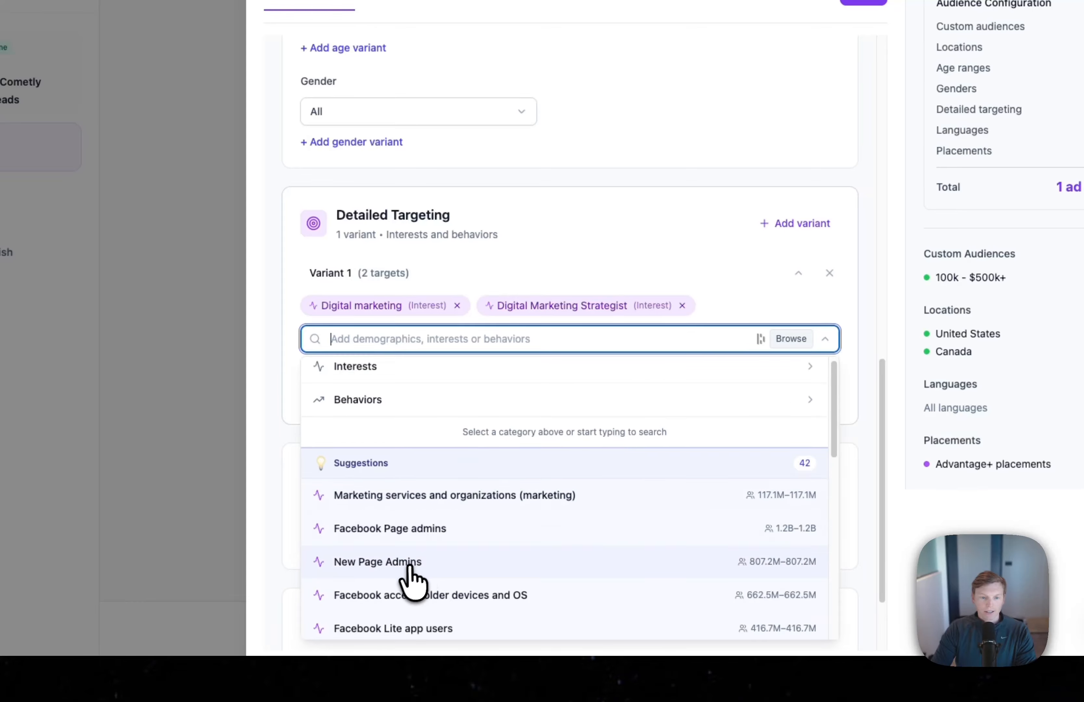
scroll(424, 579, "down", 1)
scroll(403, 537, "down", 1)
scroll(405, 532, "down", 1)
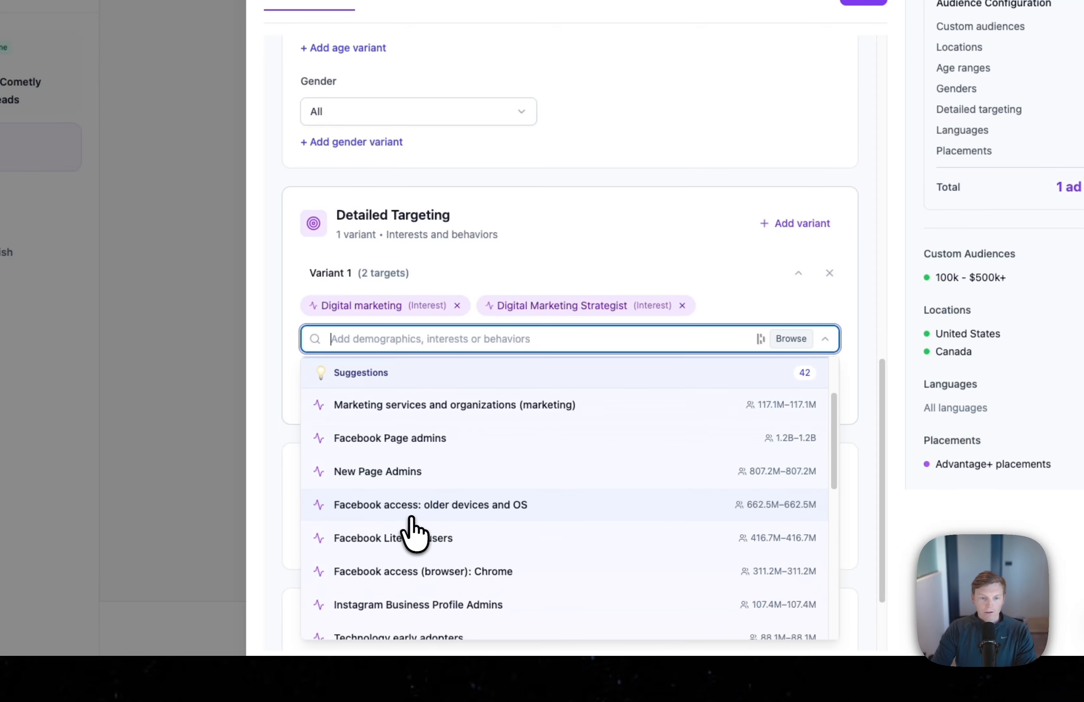
left_click(396, 472)
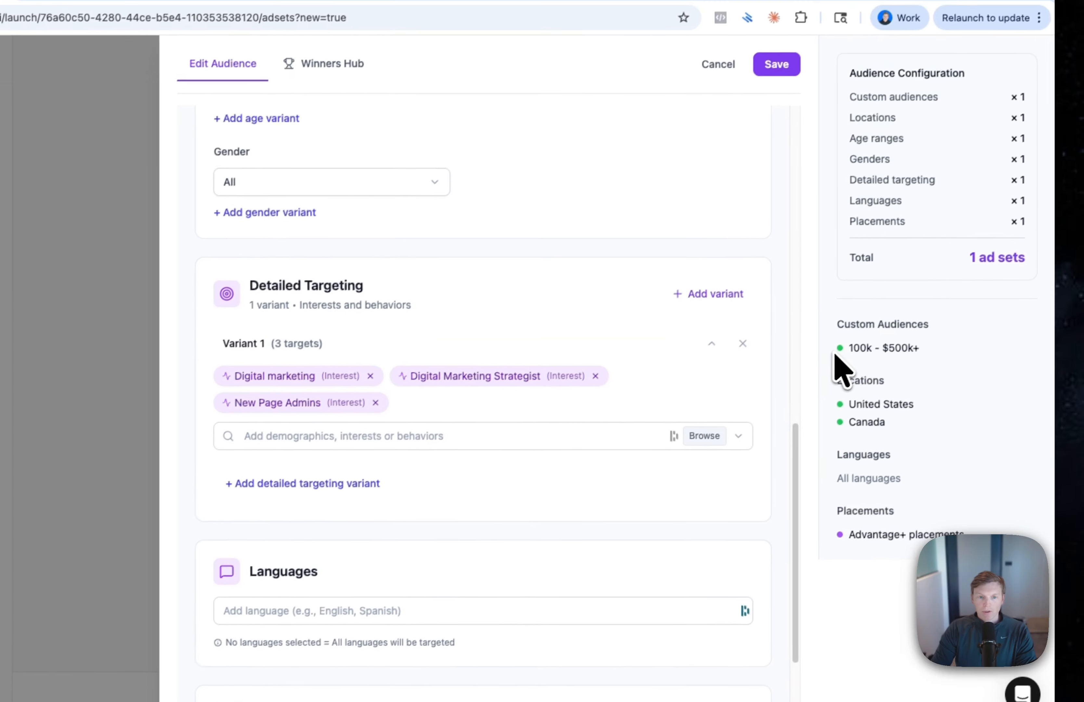
Add a second detailed targeting variant with the New Page Admins behavior
scroll(509, 371, "up", 1)
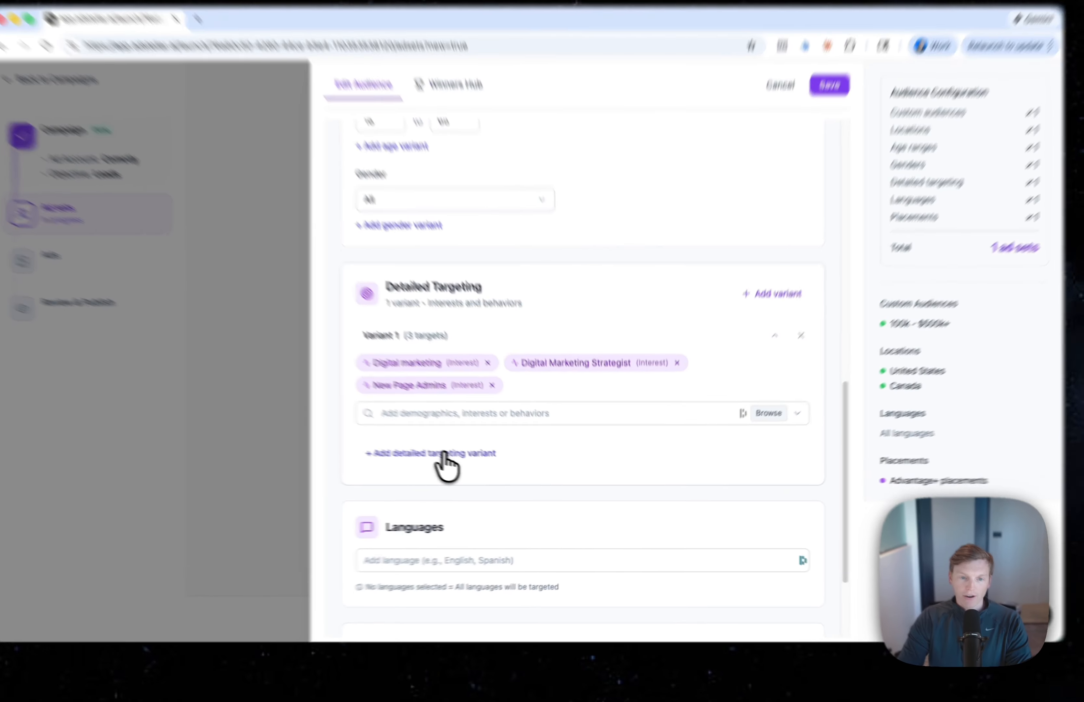
left_click(465, 463)
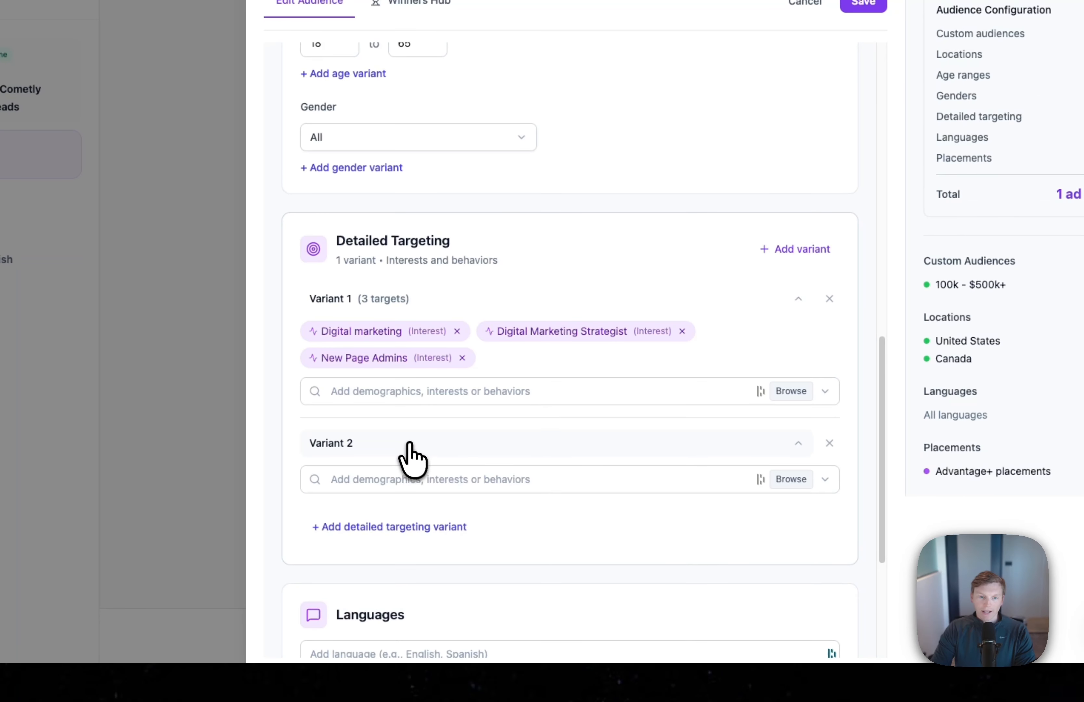
scroll(415, 449, "down", 1)
left_click(418, 442)
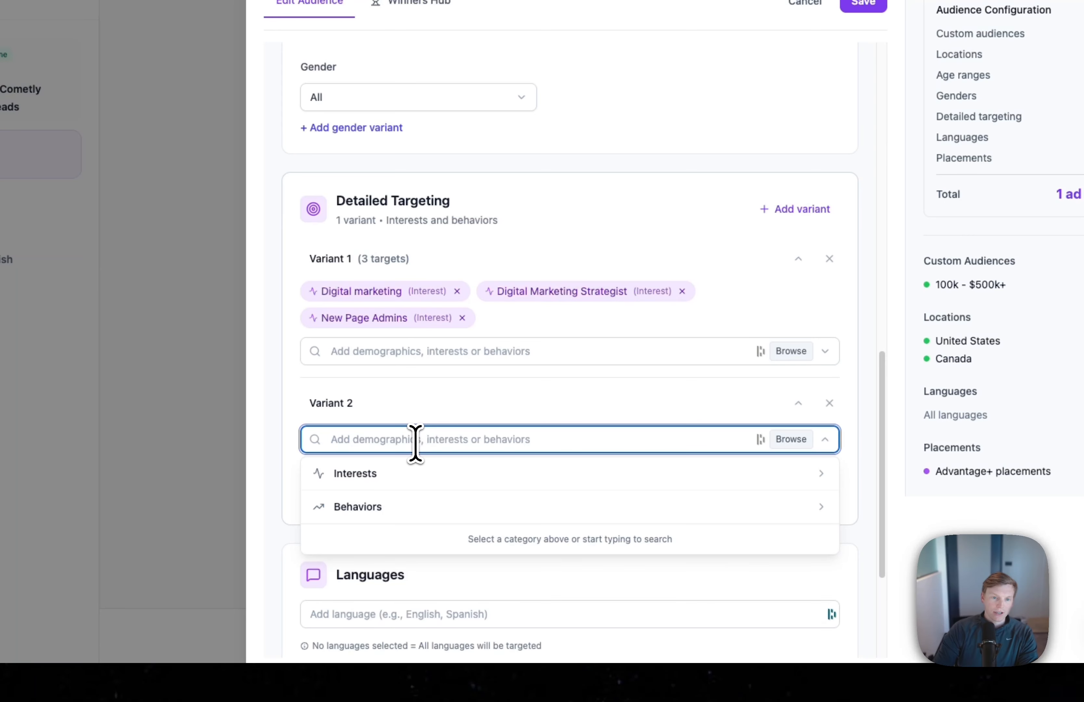
type("new page admins")
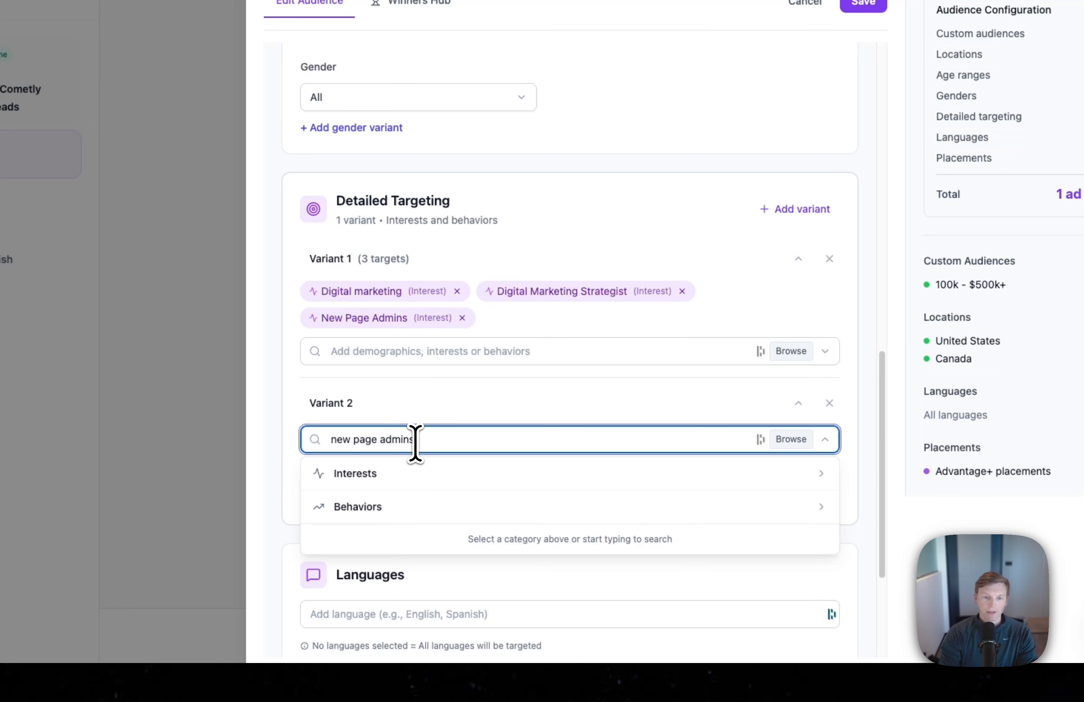
left_click(416, 497)
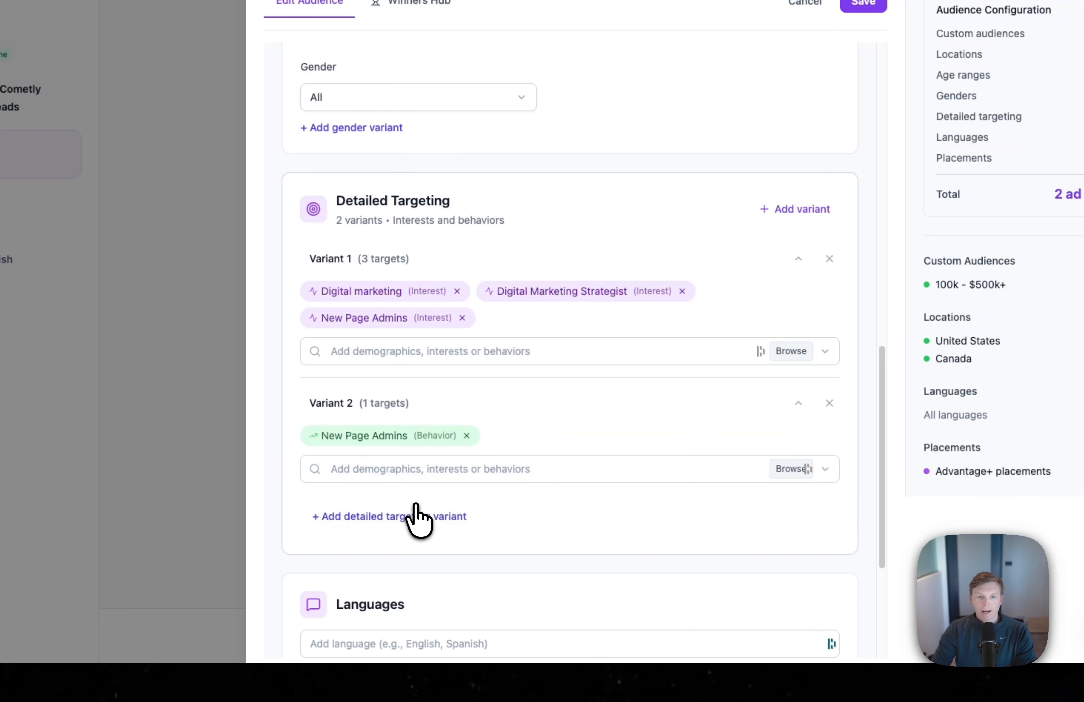
Remove the New Page Admins interest from Variant 1 and check the detailed targeting and ad set totals in the Audience Configuration summary
left_click(461, 318)
left_click_drag(920, 304, 987, 302)
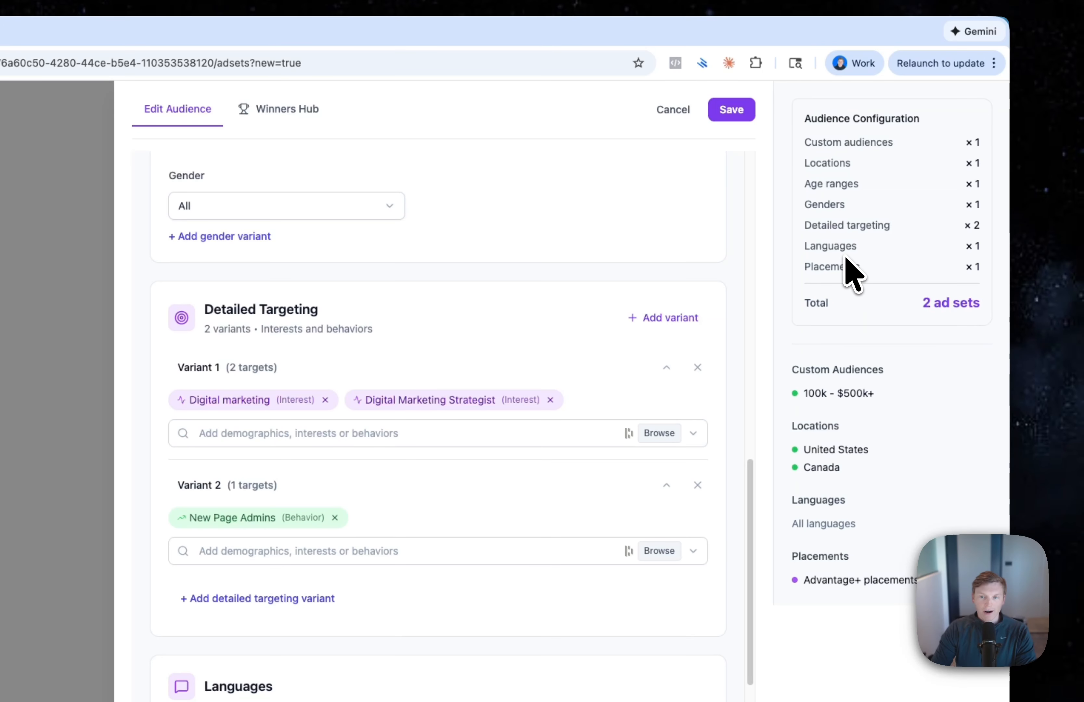
left_click_drag(807, 225, 894, 226)
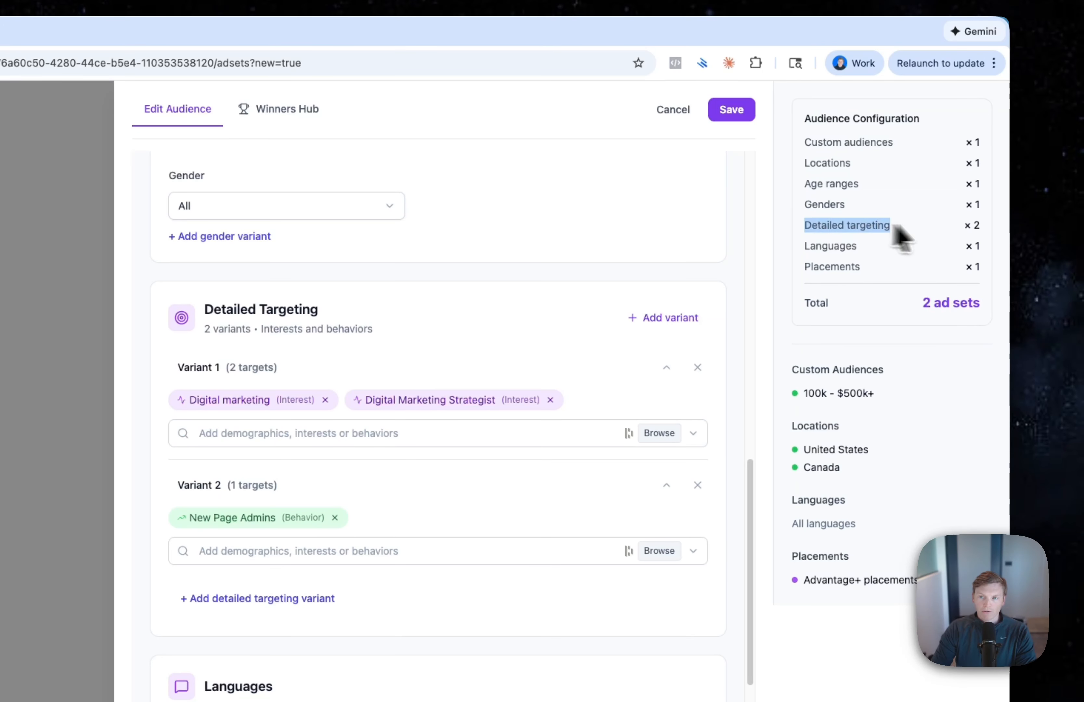
left_click(972, 224)
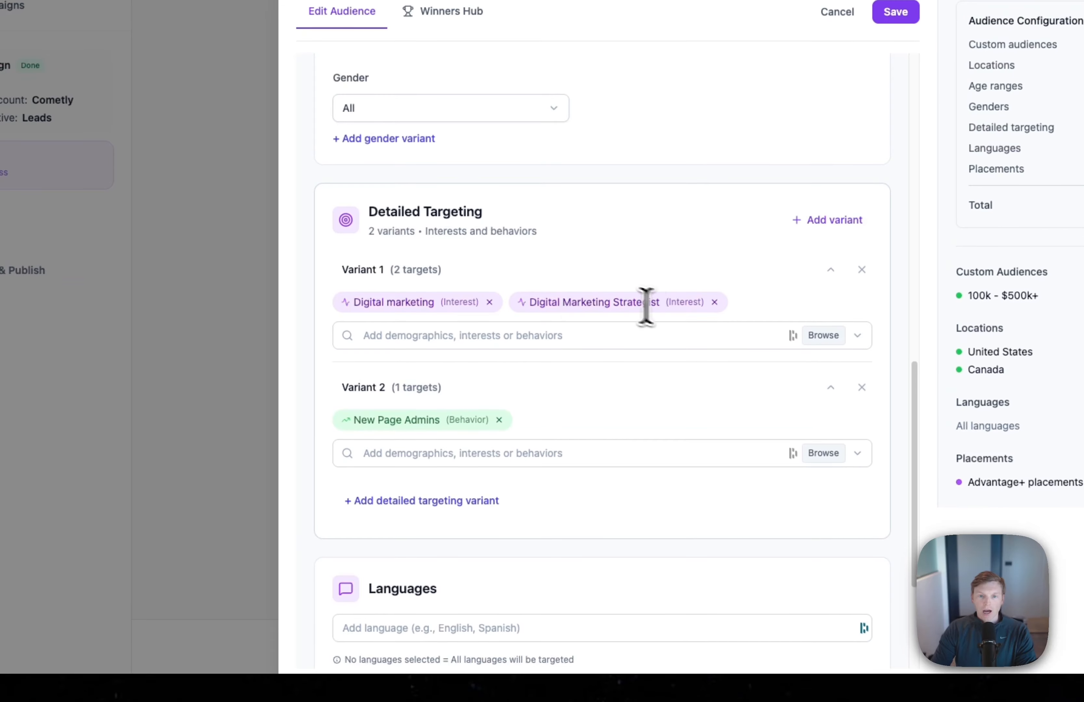
Add a third detailed targeting variant and search it for "Digital Marketing Strategist", clearing the search at the end
left_click_drag(531, 305, 640, 306)
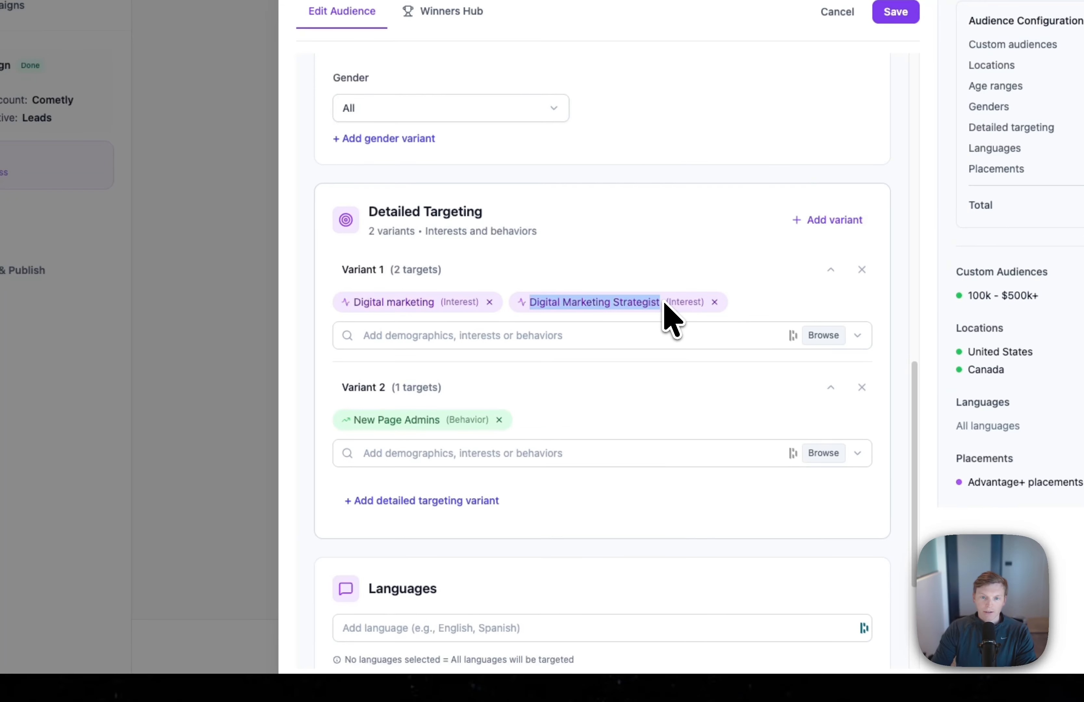
left_click(440, 501)
left_click(426, 540)
type("Digital Marketing Strategist")
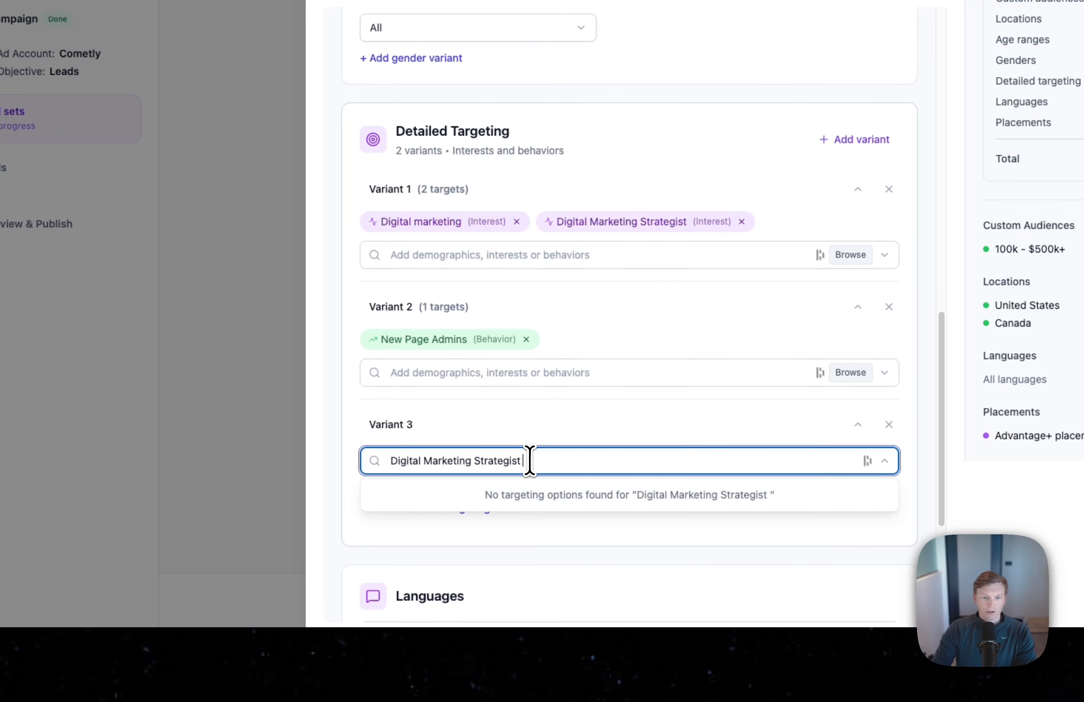
triple_click(518, 529)
type("digital marketing stra")
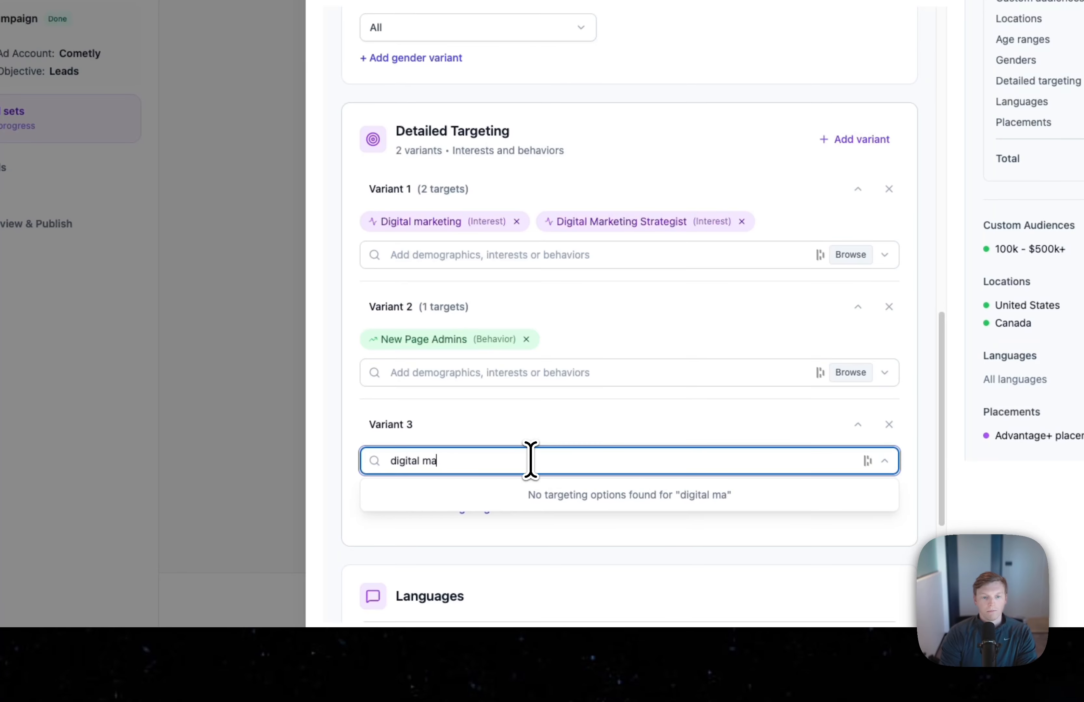
type("teg")
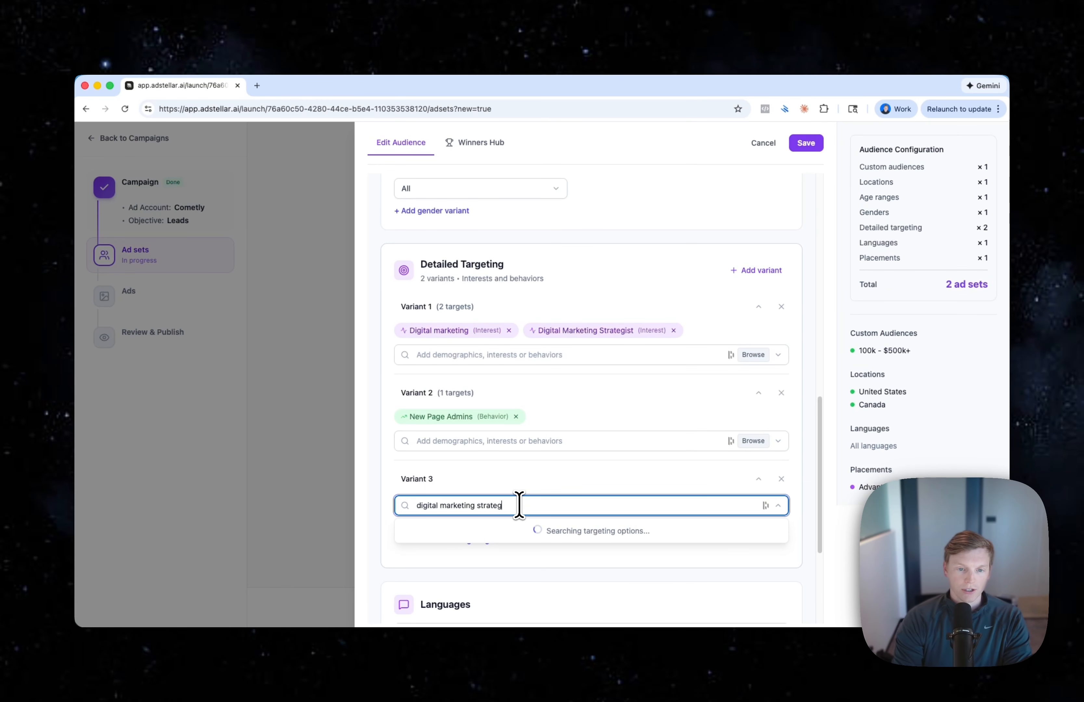
key("super+a")
key("BackSpace")
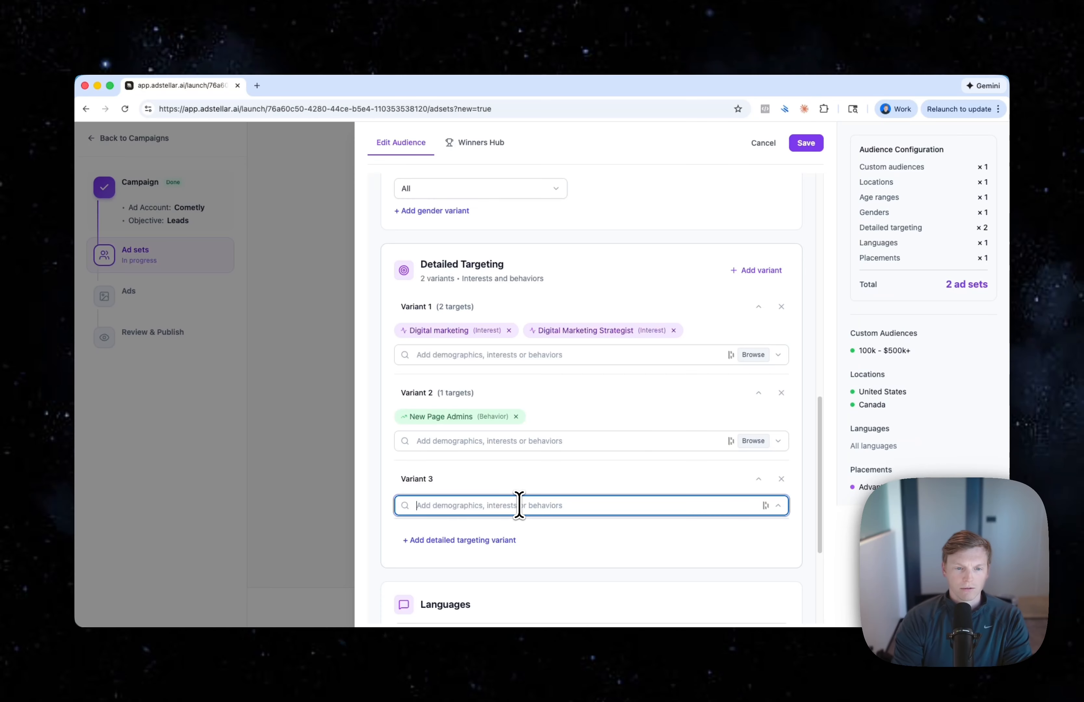
Check the suggested interests for Variant 1, and add the Digital marketing interest to Variant 3
scroll(514, 456, "down", 1)
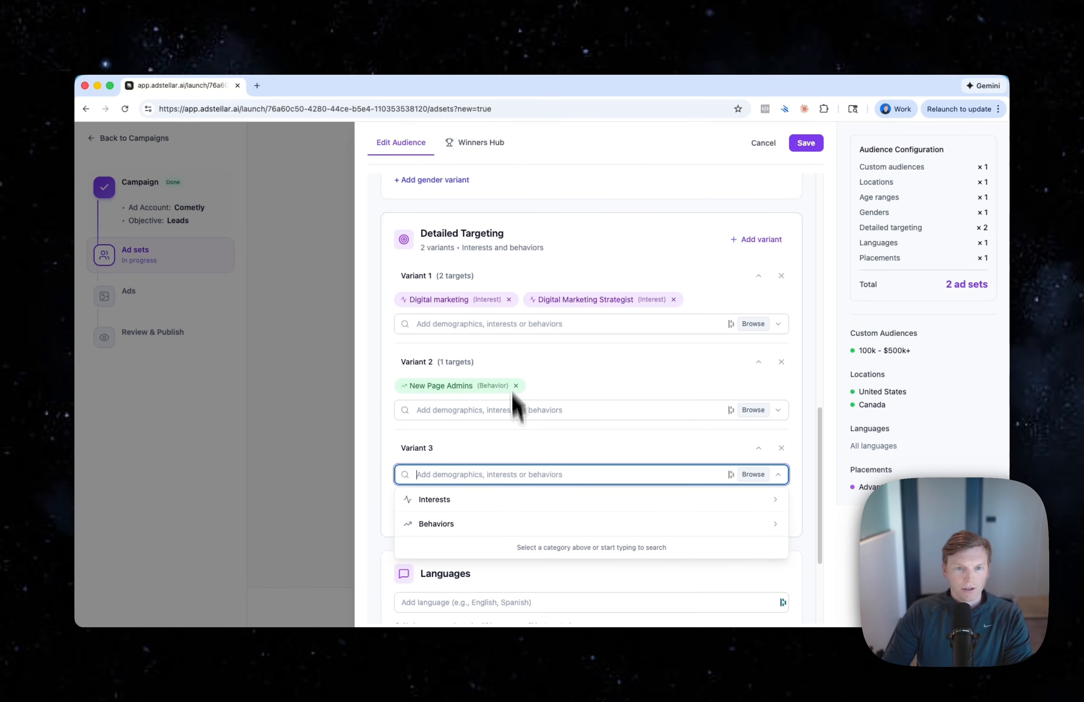
left_click(510, 324)
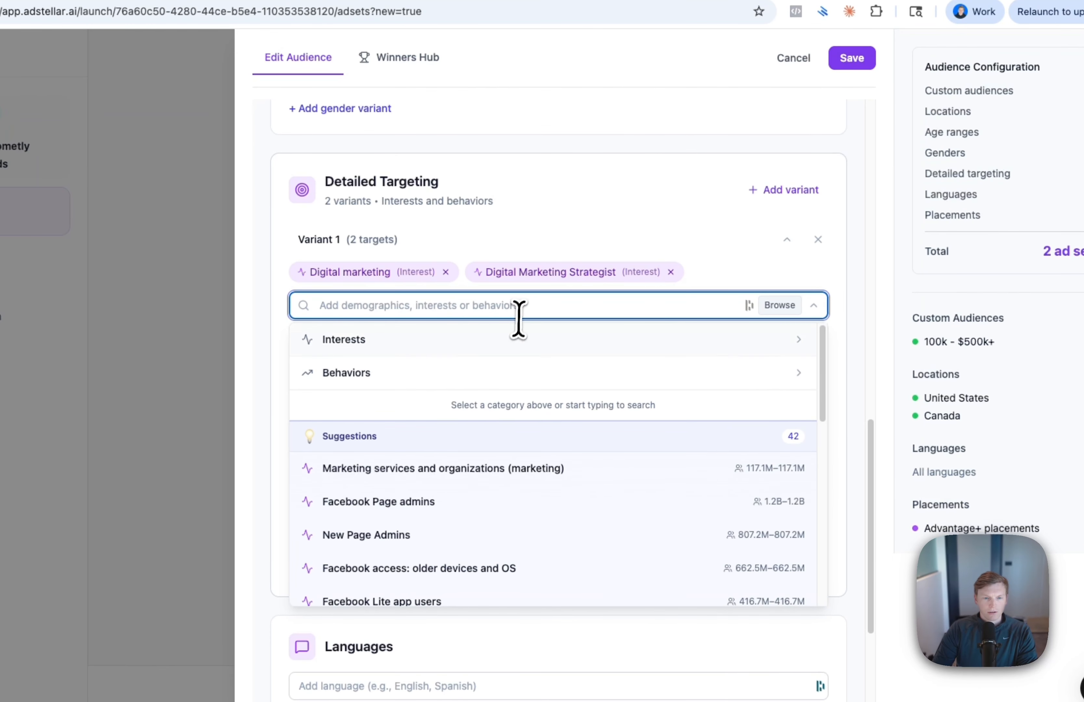
scroll(465, 388, "down", 1)
scroll(440, 408, "up", 1)
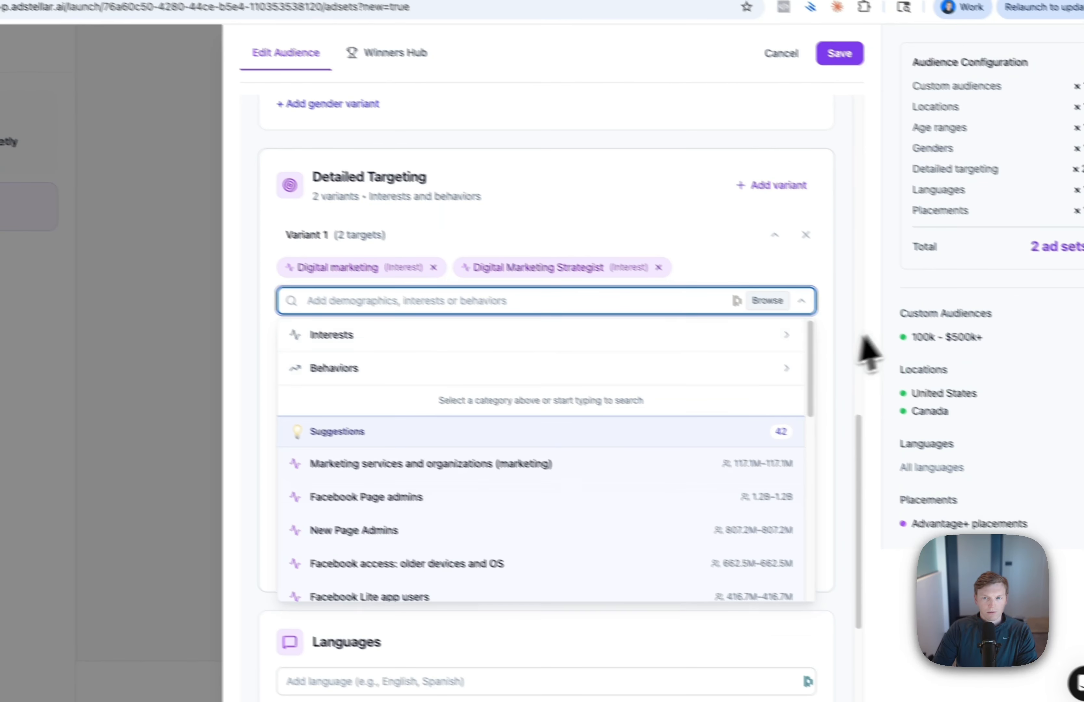
left_click(873, 342)
scroll(547, 424, "down", 1)
left_click(406, 404)
type("dig")
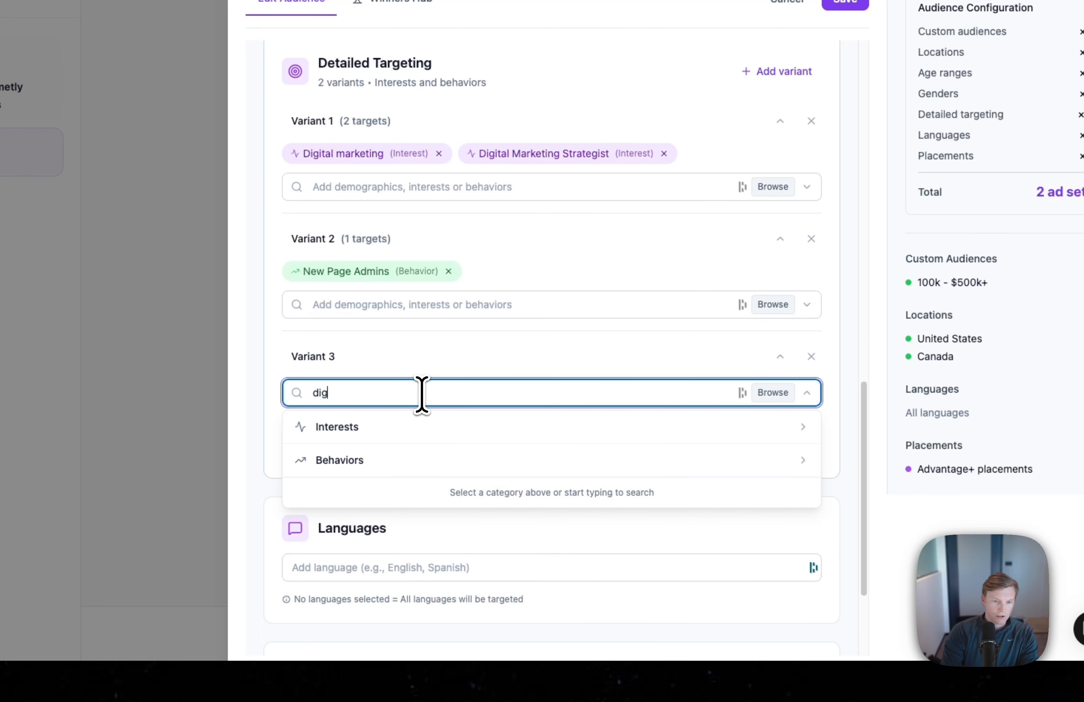
type("ital marketing")
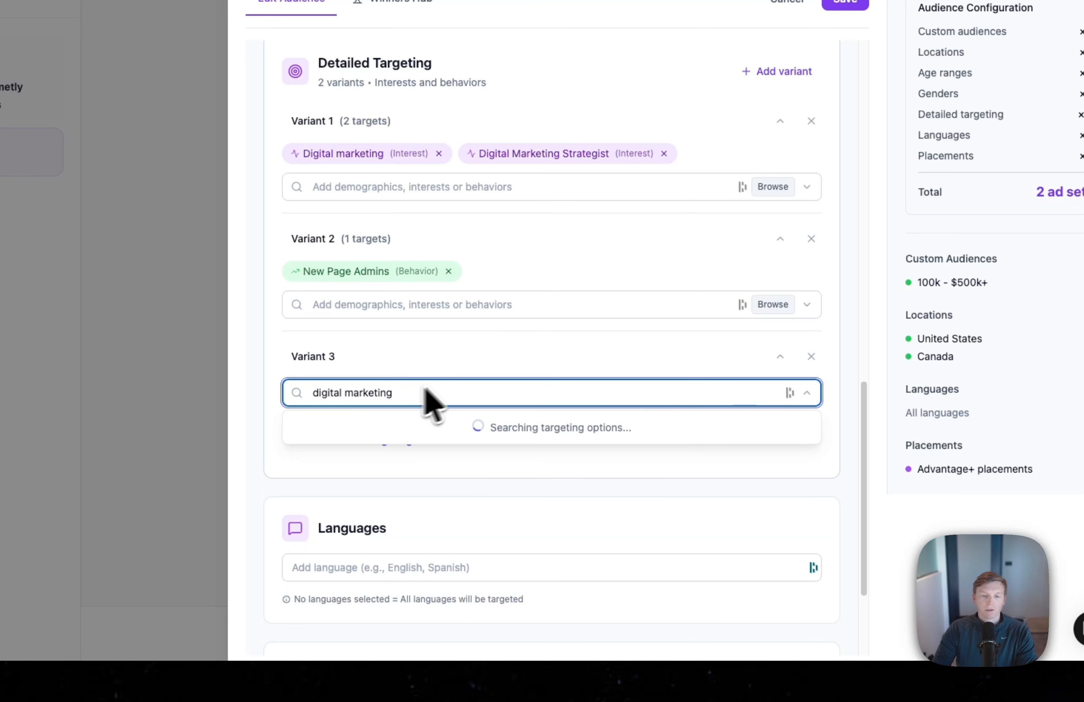
left_click(415, 454)
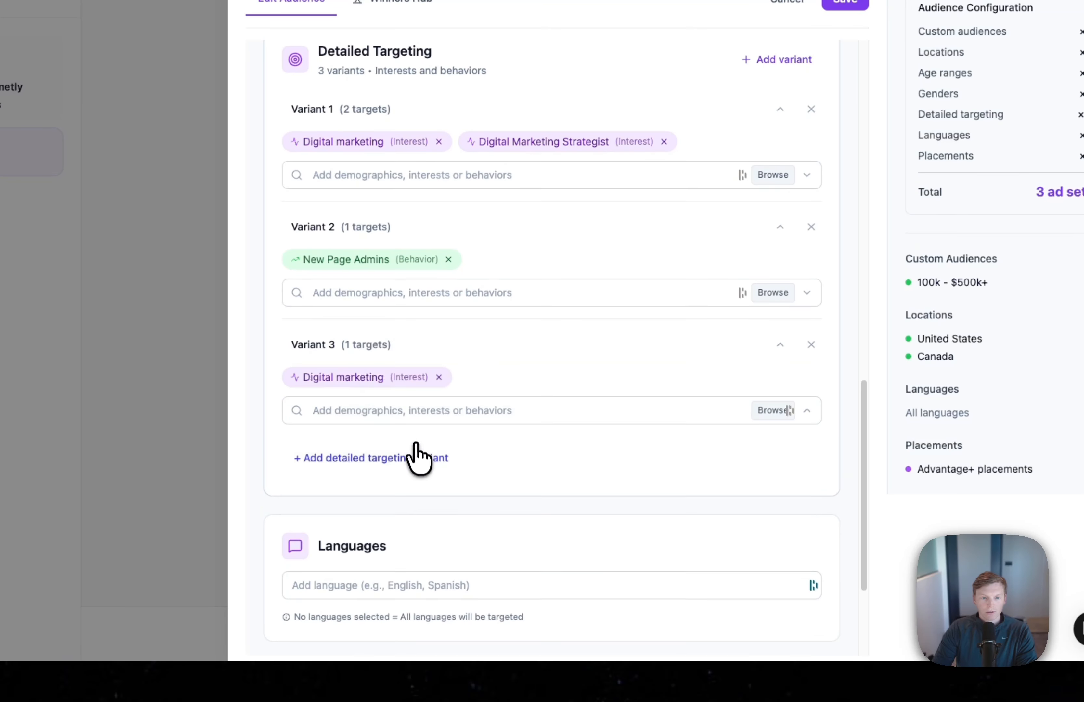
Replace Variant 3's Digital marketing interest with the suggested Digital Marketing Strategist interest
left_click(412, 412)
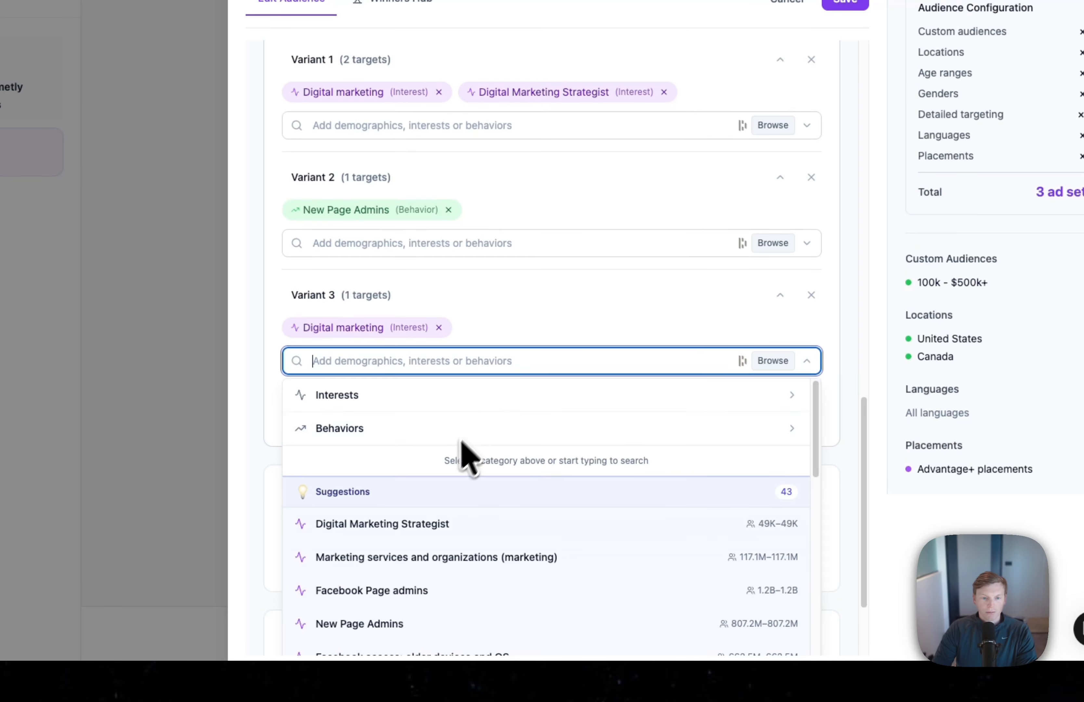
scroll(456, 478, "down", 1)
left_click(431, 507)
left_click(439, 327)
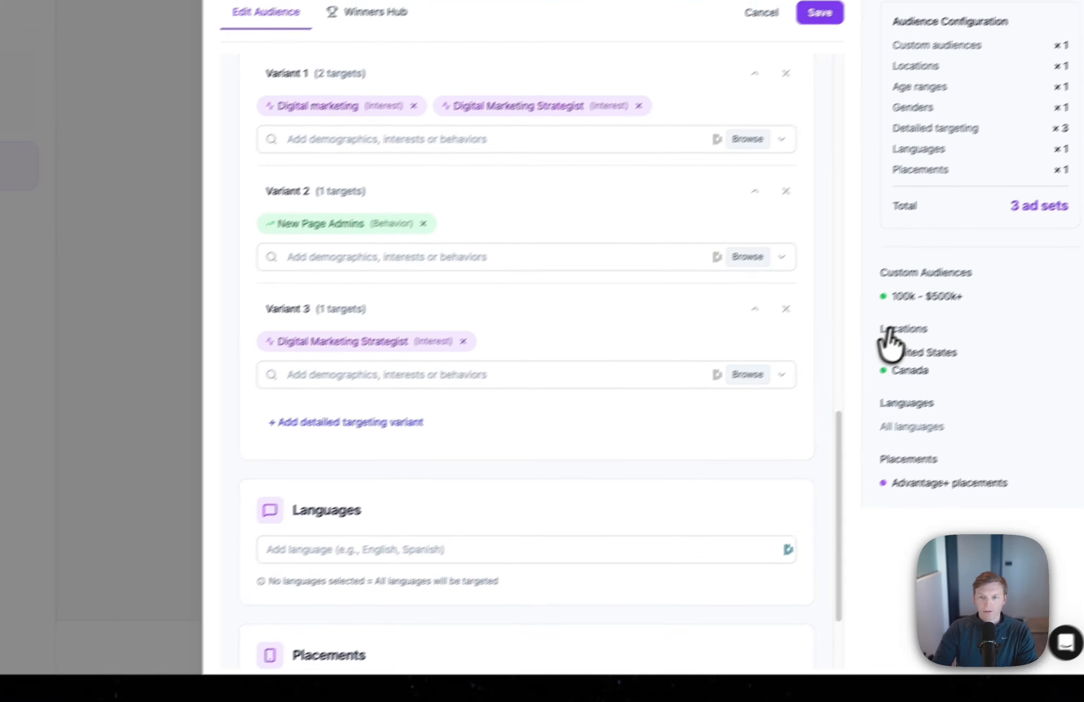
Remove the Digital Marketing Strategist interest from Variant 1, and review the three detailed targeting variants and the ad set total
scroll(487, 383, "up", 2)
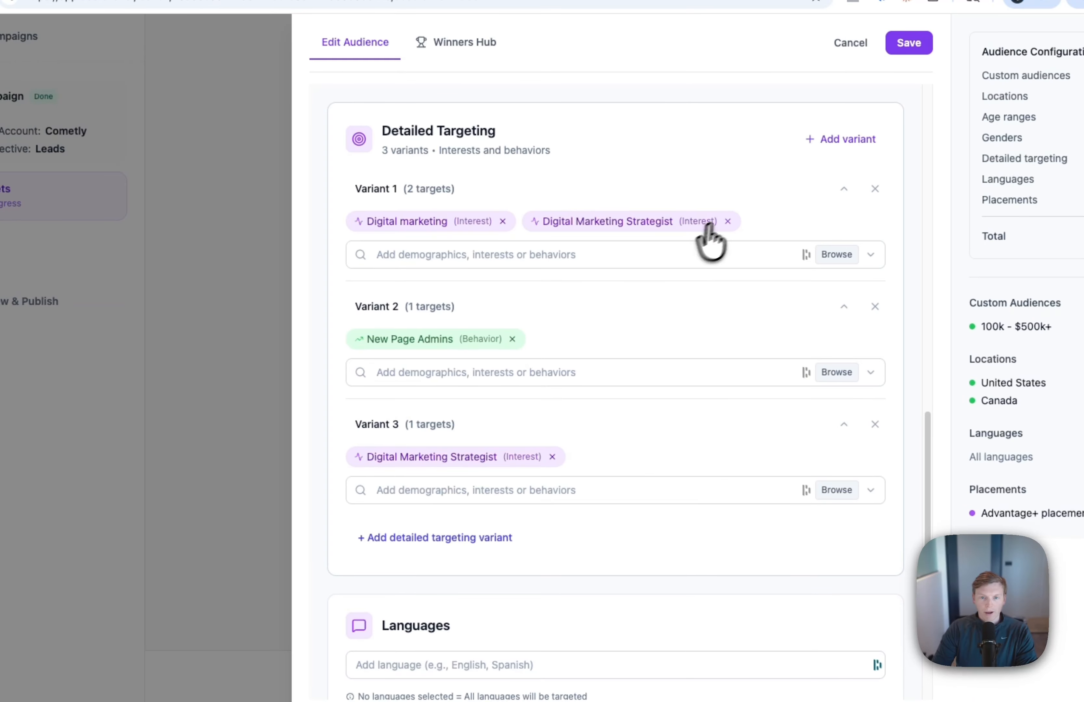
left_click(725, 220)
scroll(456, 291, "up", 1)
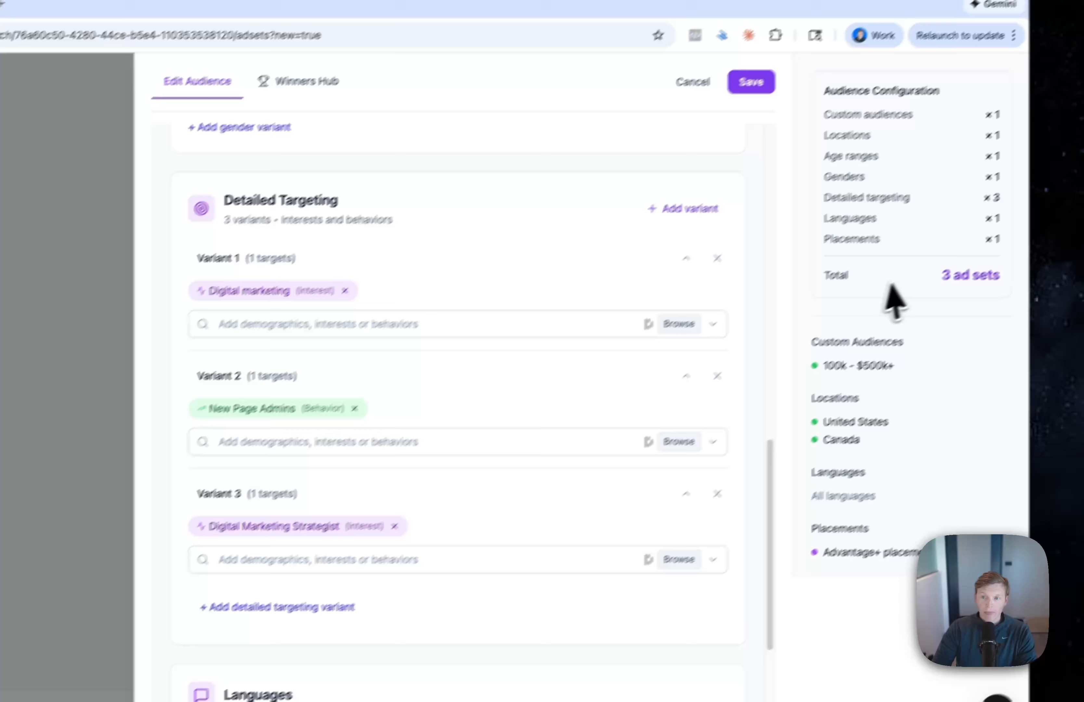
left_click_drag(941, 276, 997, 275)
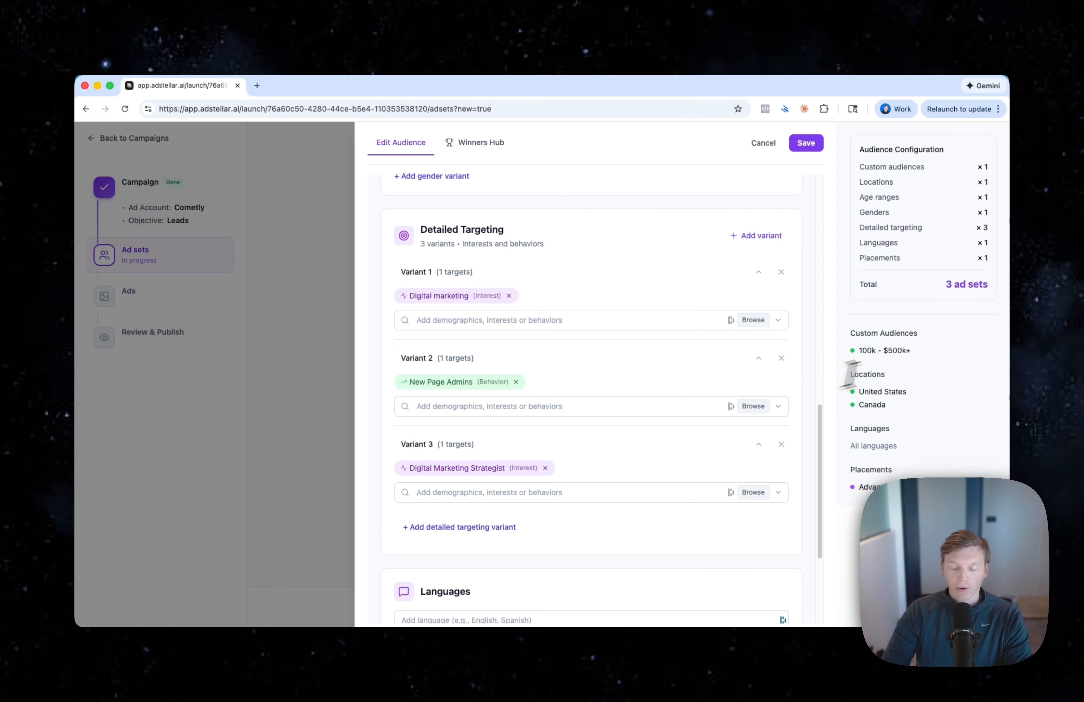
scroll(768, 385, "up", 1)
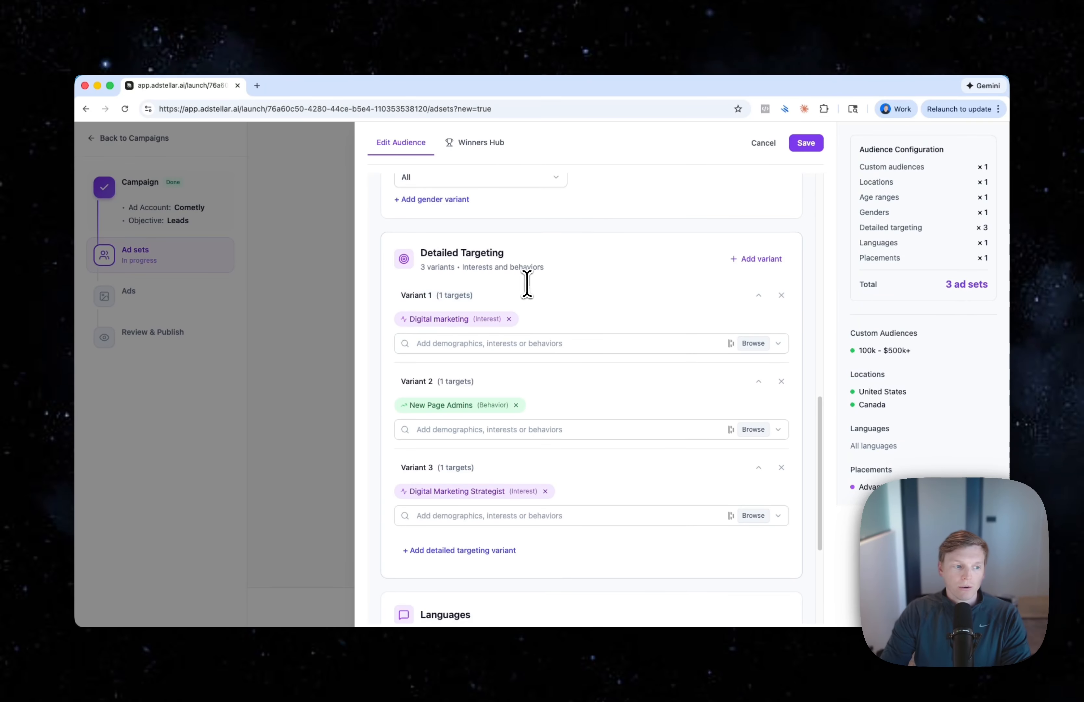
scroll(528, 283, "up", 1)
scroll(522, 285, "down", 1)
scroll(533, 276, "up", 1)
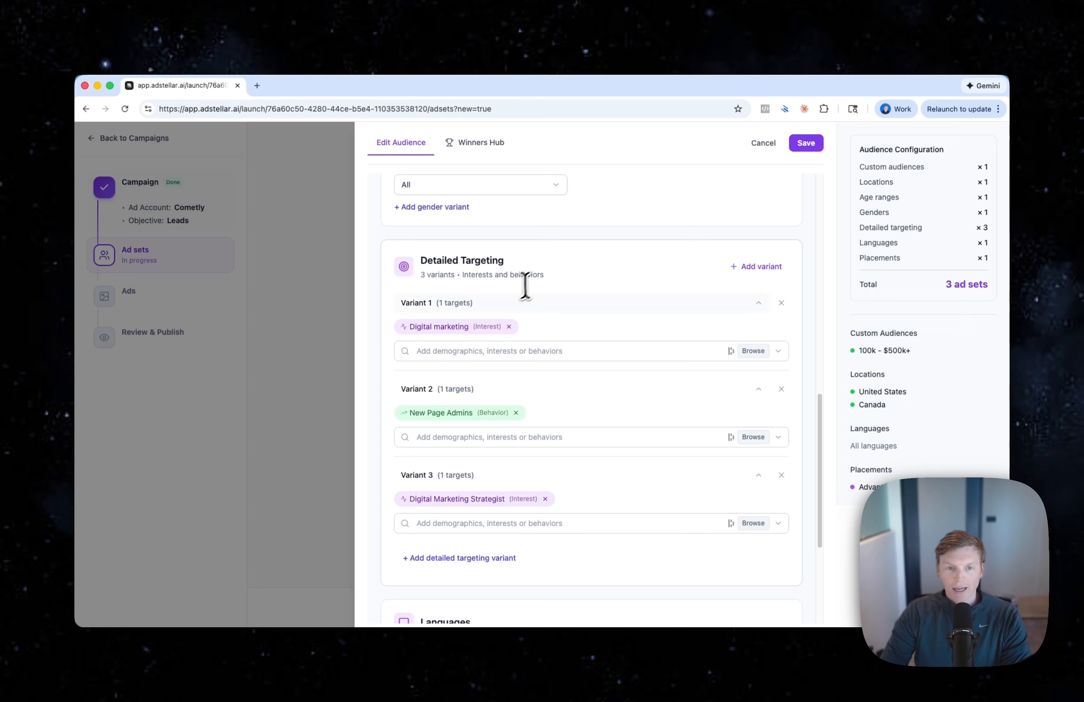
Add a second custom audience variant that includes the 13k SaaS (8/24) audience
scroll(523, 287, "up", 1)
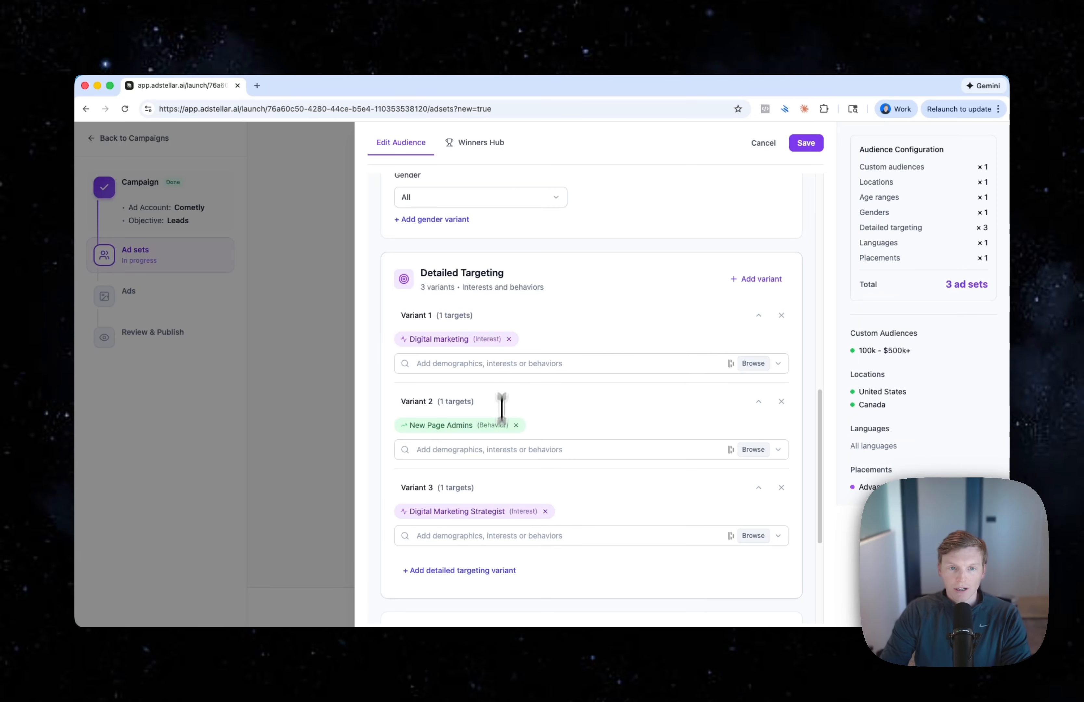
scroll(501, 408, "up", 10)
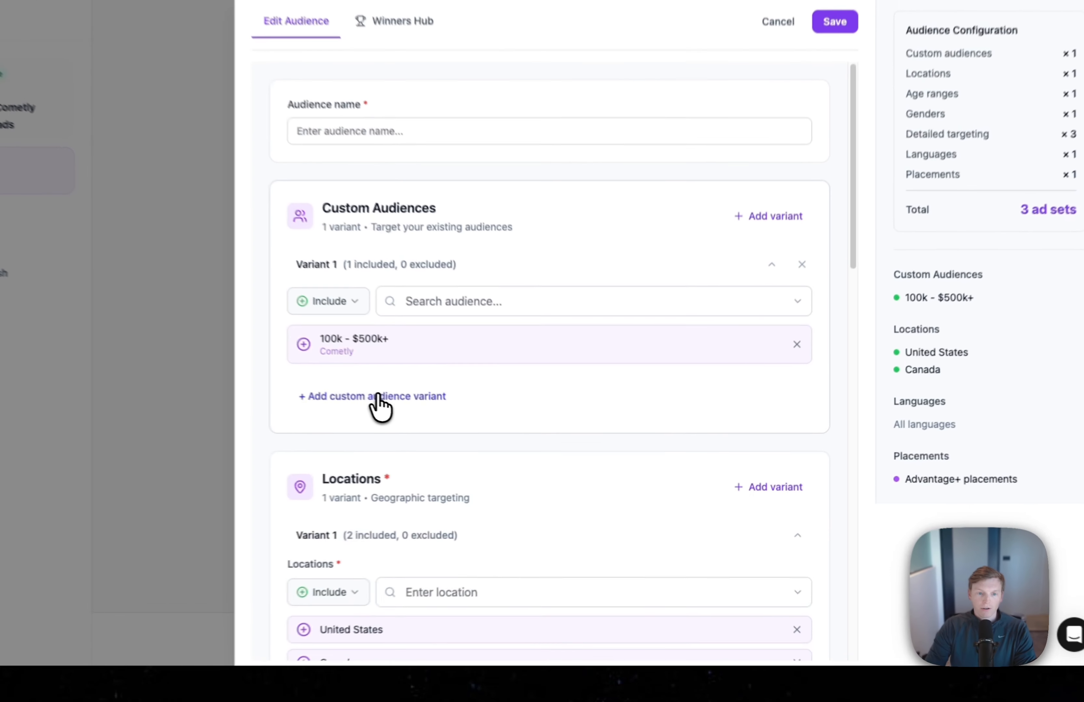
left_click(460, 424)
left_click(513, 455)
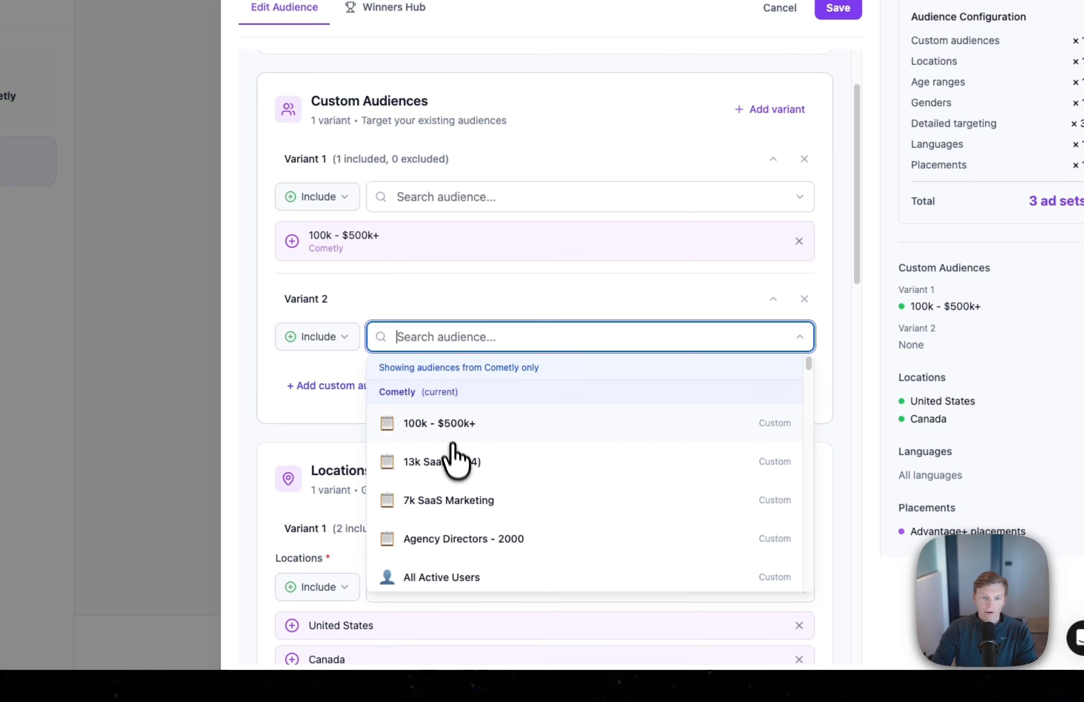
left_click(454, 458)
Examine how the variant counts in the Audience Configuration summary multiply into the ad set total
left_click_drag(921, 315, 981, 314)
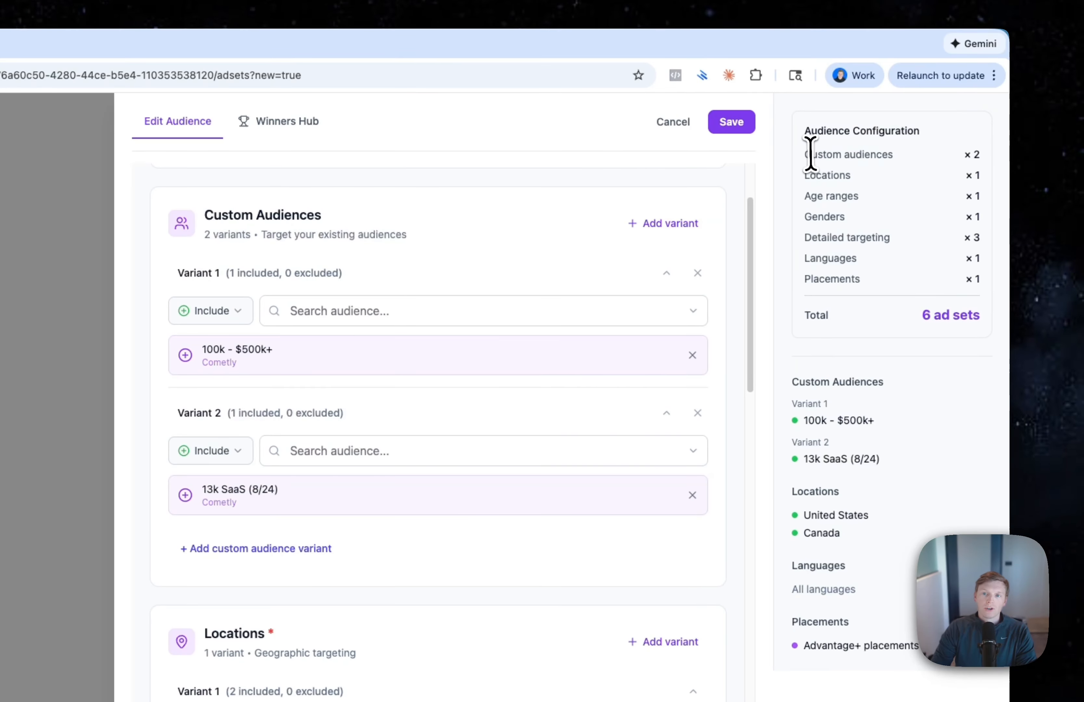
left_click(978, 153)
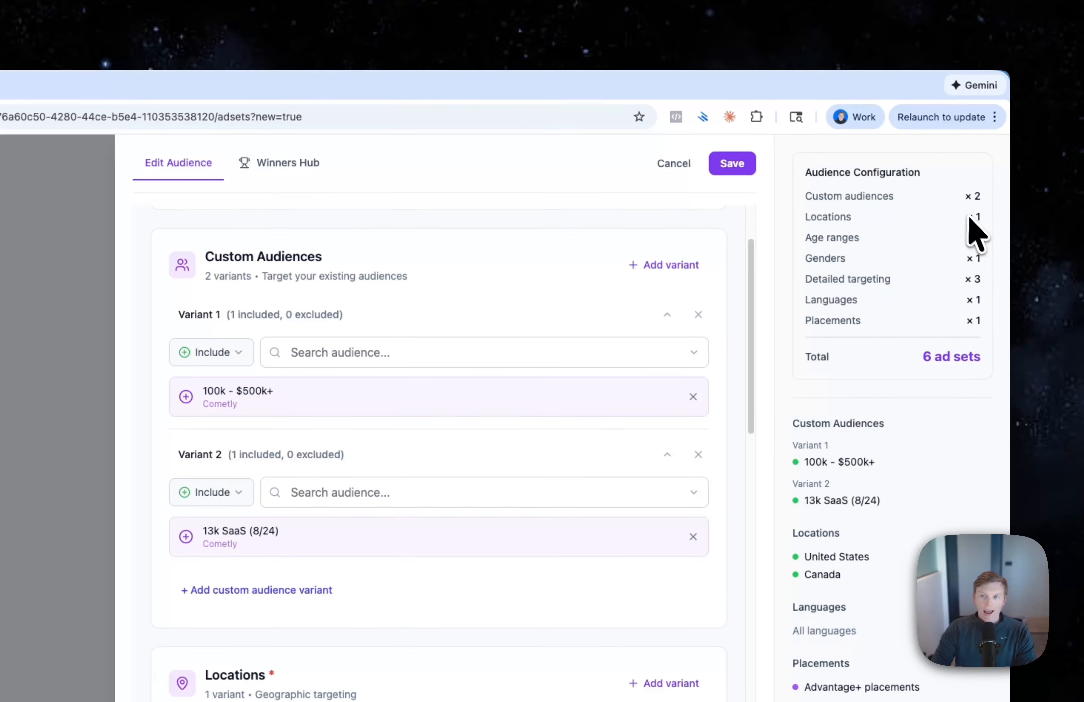
left_click_drag(1035, 187, 1052, 234)
left_click(1046, 236)
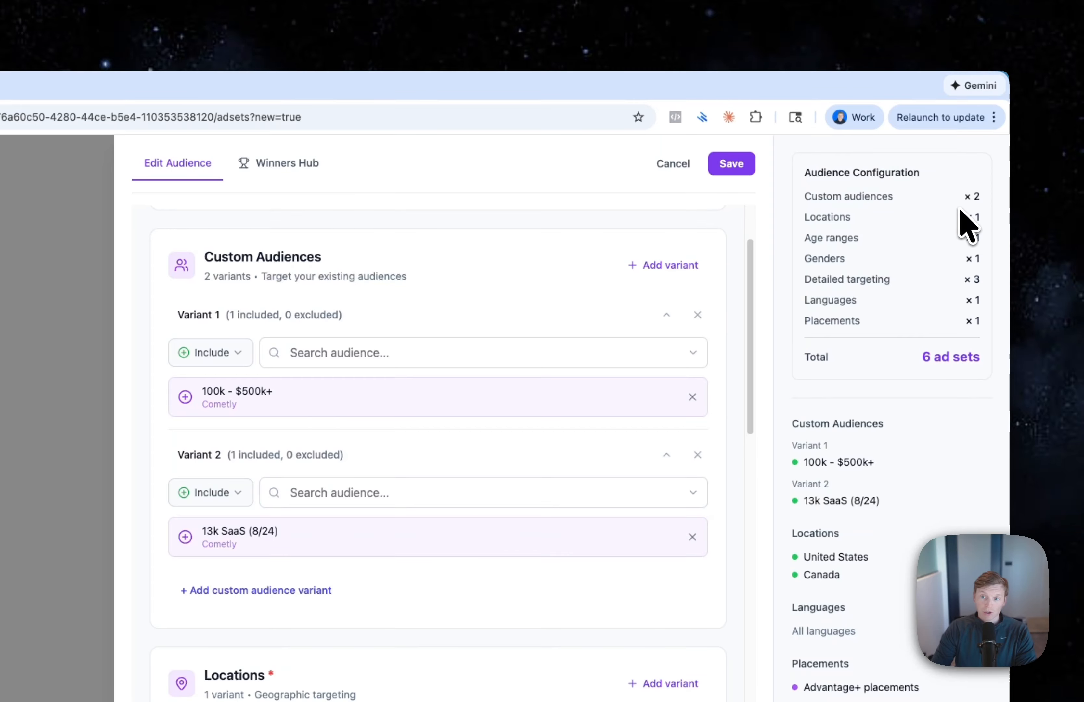
left_click_drag(959, 211, 991, 339)
left_click(961, 263)
left_click_drag(957, 213, 983, 332)
left_click(980, 314)
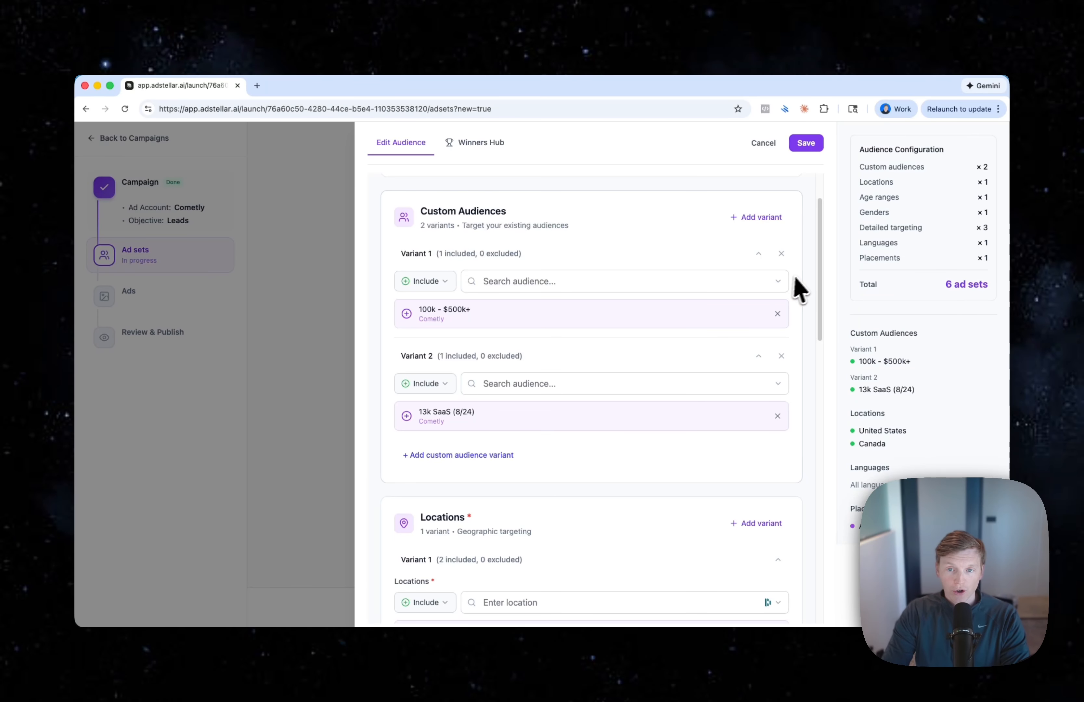
Set the first age range's minimum to 25 and add a second age range of 55 to 62
scroll(600, 358, "down", 10)
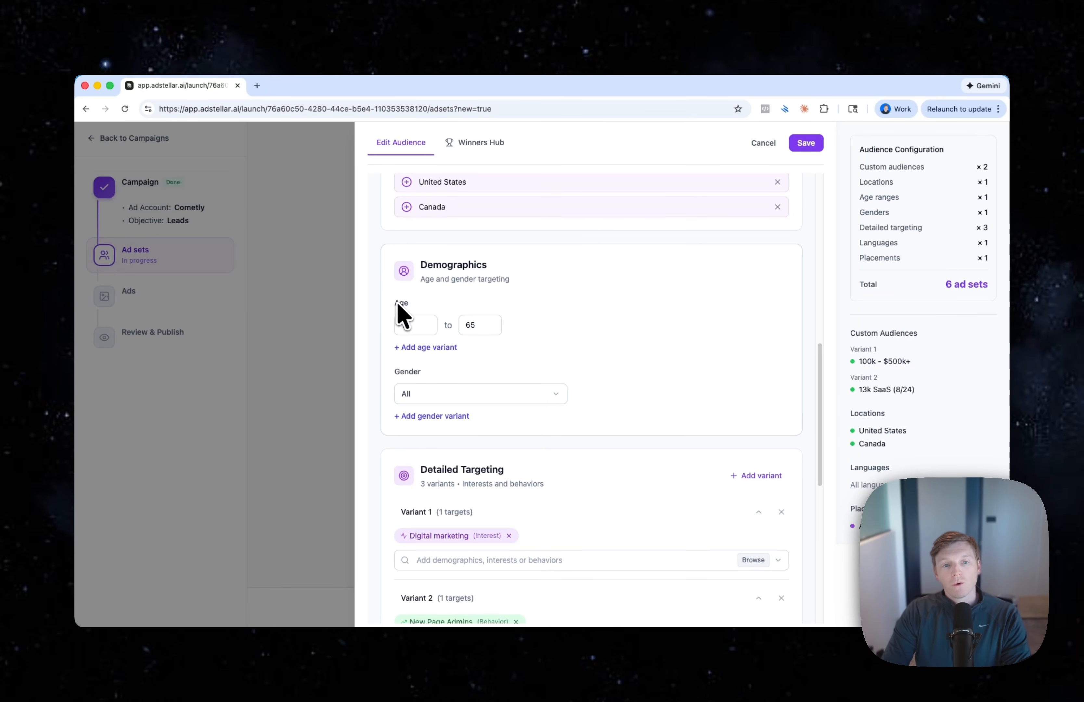
double_click(400, 303)
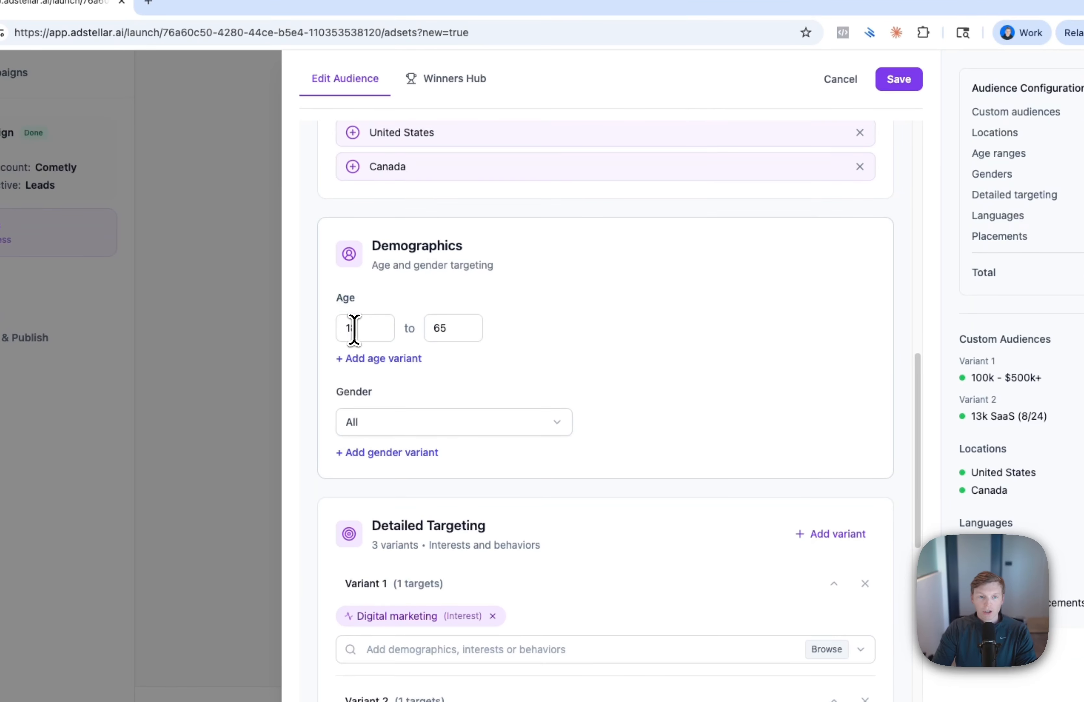
type("25")
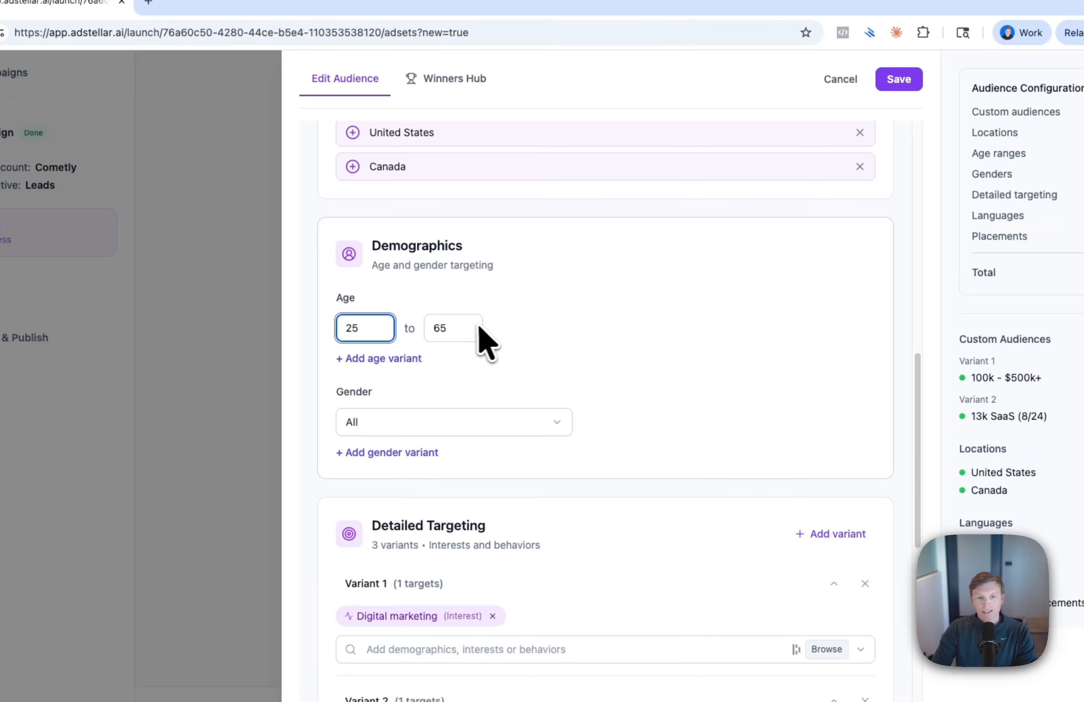
left_click(388, 359)
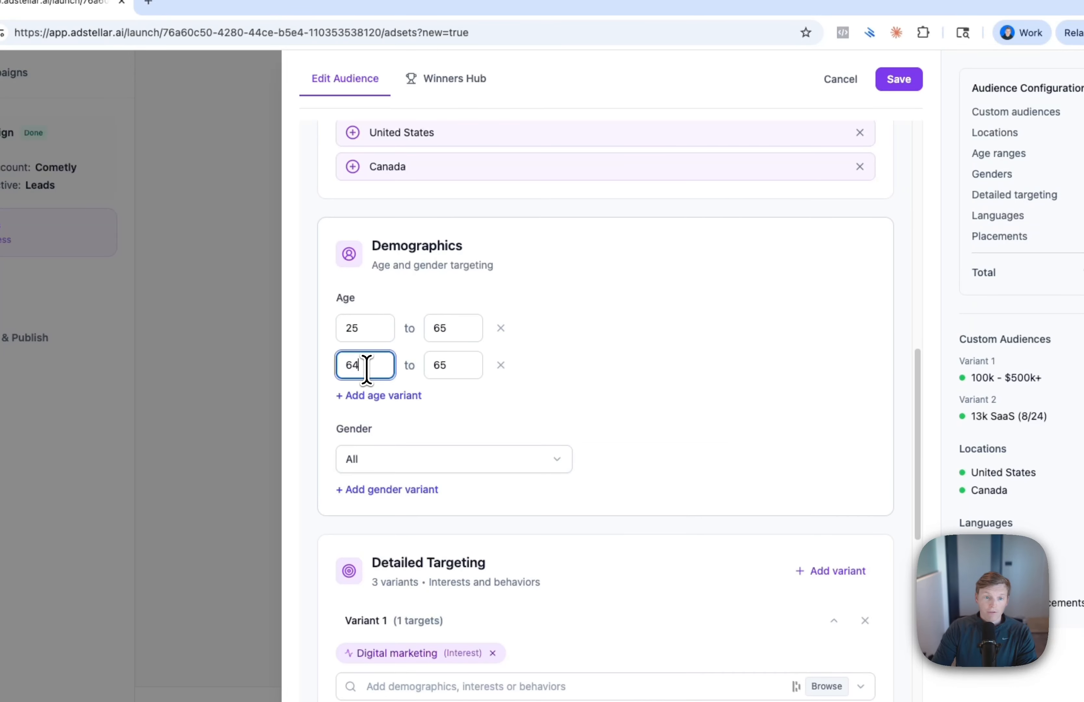
left_click(438, 365)
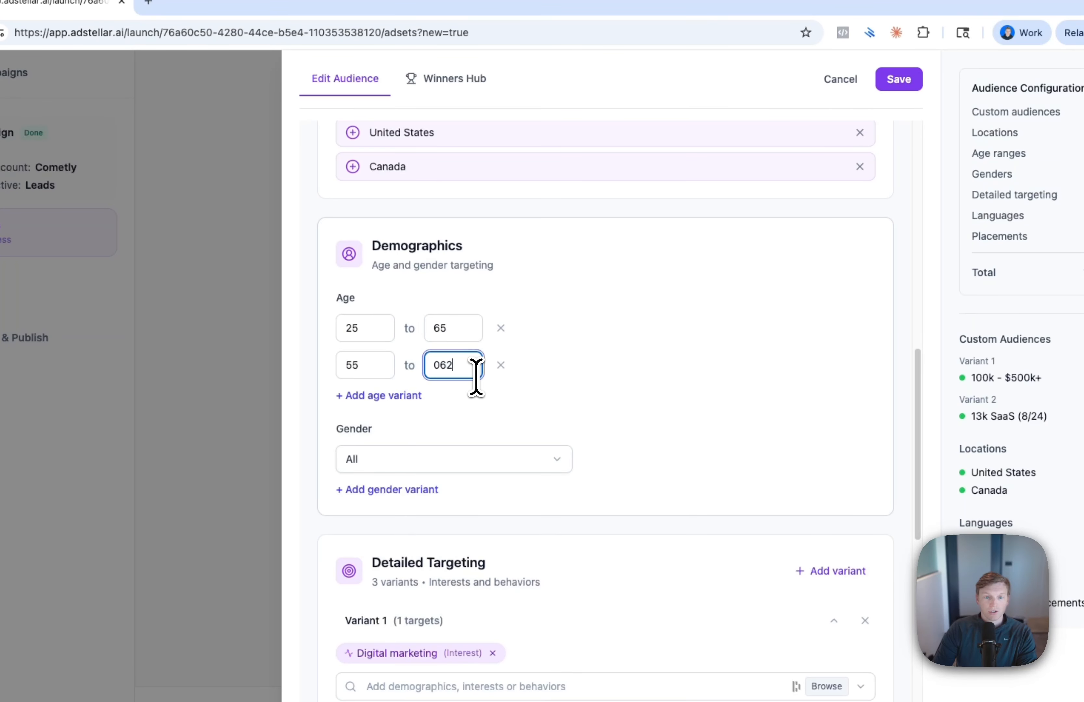
type("52")
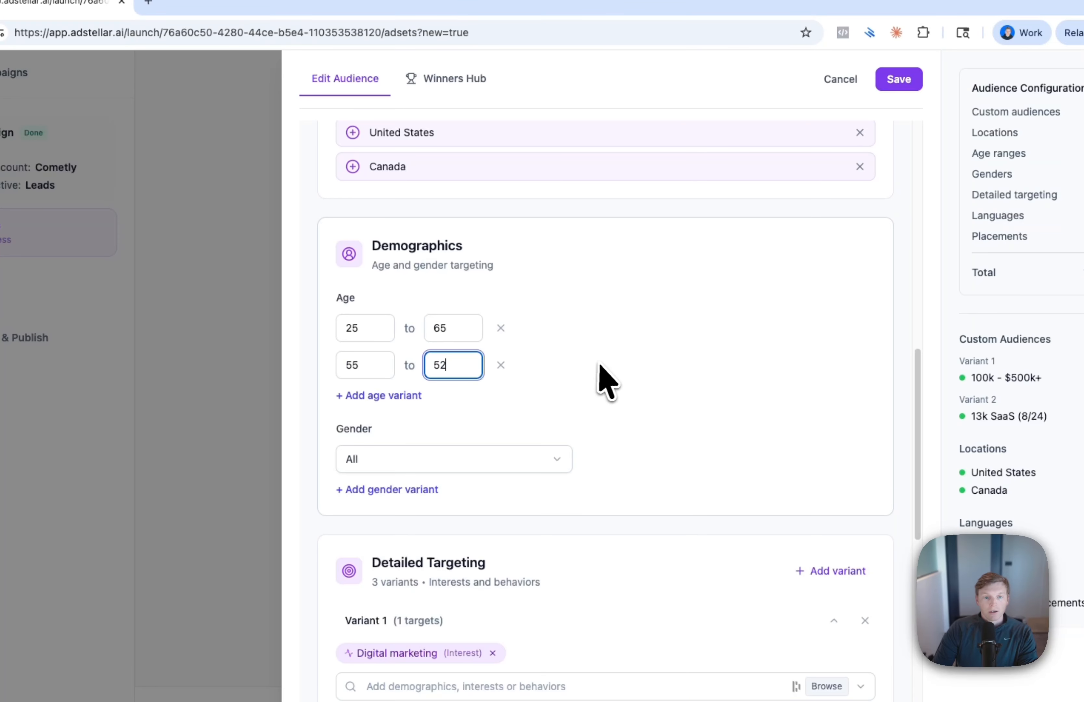
type("2")
left_click(610, 387)
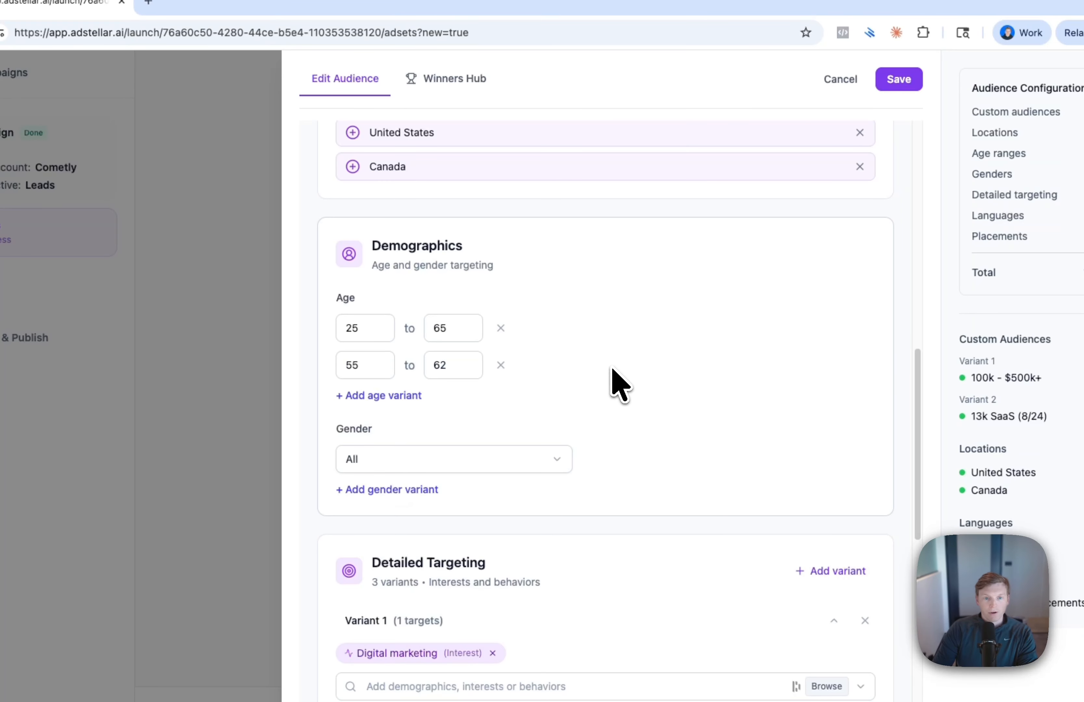
Review the updated ad set total along with the demographics, detailed targeting, languages and placements settings
scroll(687, 367, "up", 1)
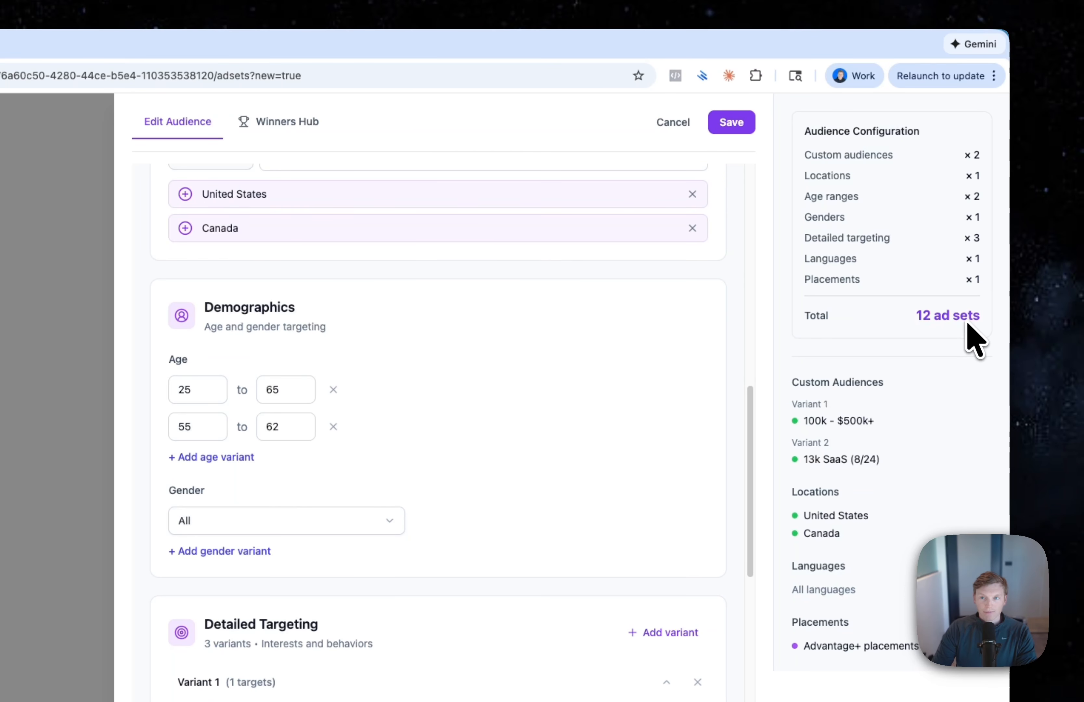
left_click_drag(962, 155, 980, 155)
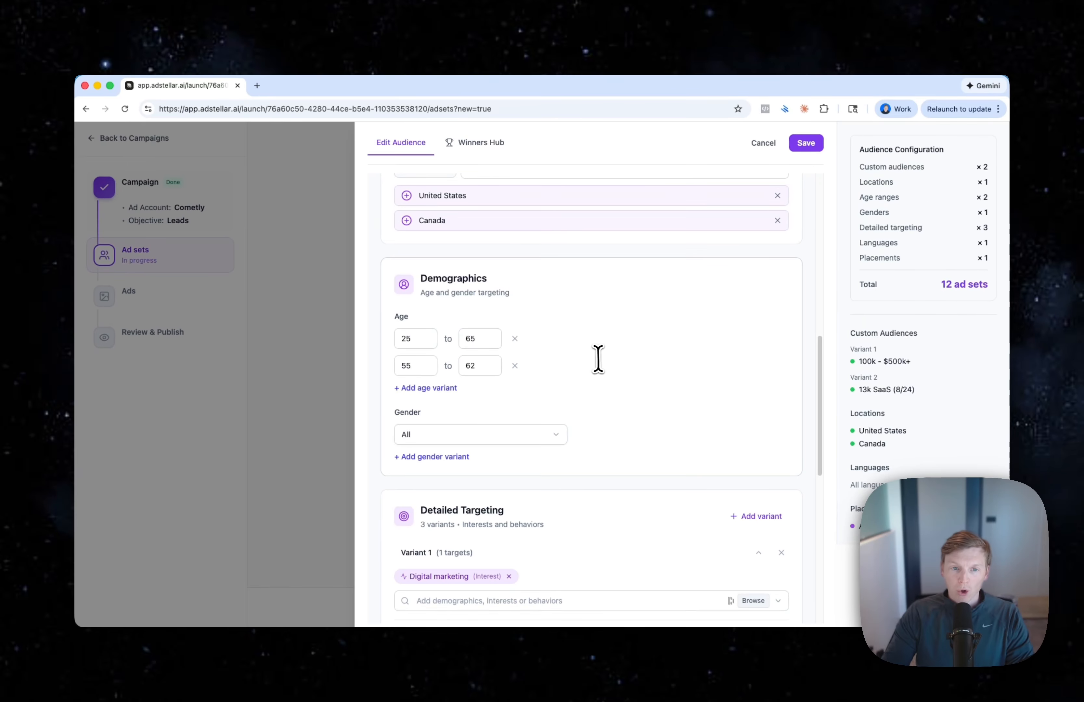
scroll(598, 359, "up", 1)
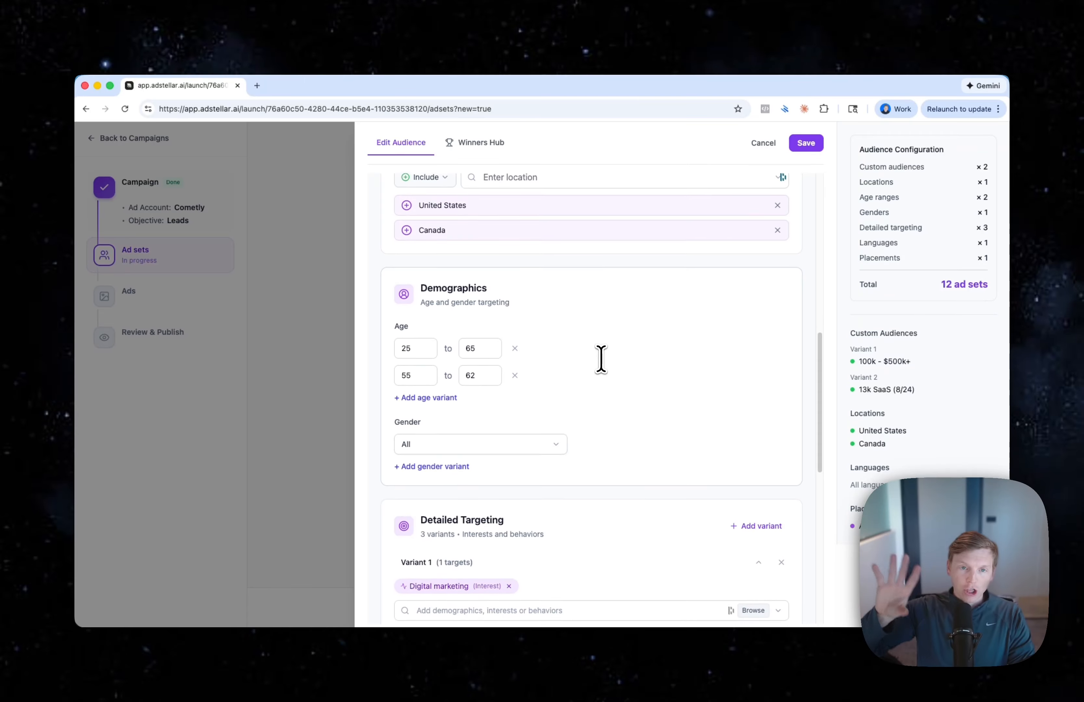
scroll(601, 359, "up", 1)
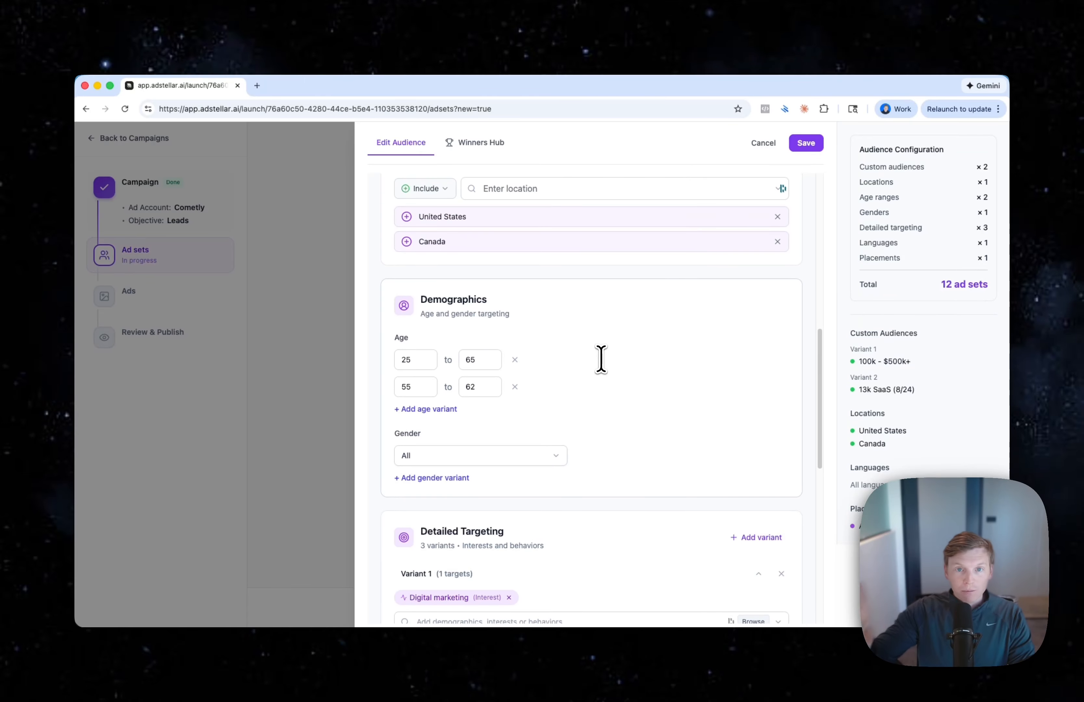
scroll(573, 357, "down", 7)
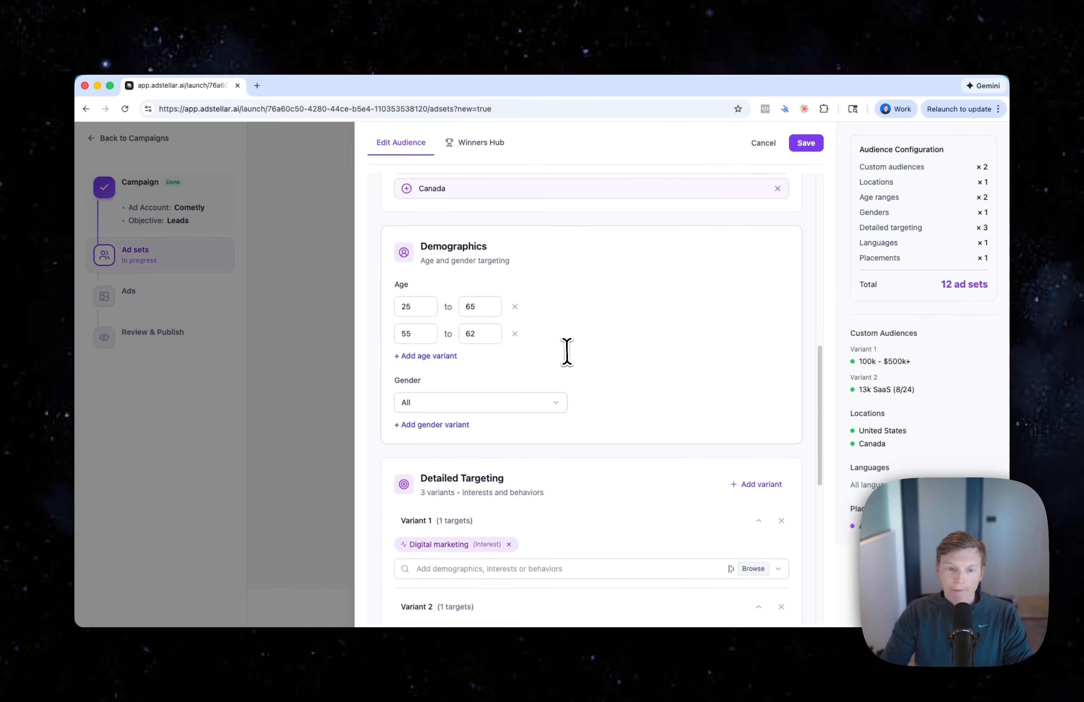
scroll(573, 357, "down", 4)
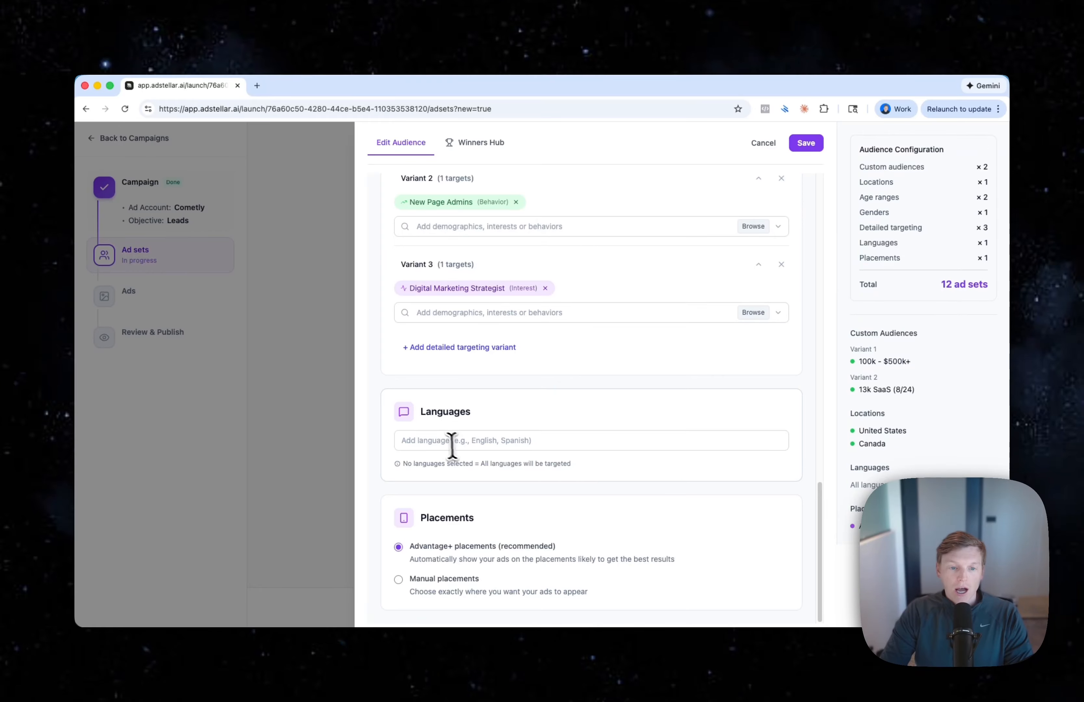
Name the audience with the owner's first name followed by "audience test 1", and save it as a template
scroll(452, 410, "up", 20)
left_click(480, 224)
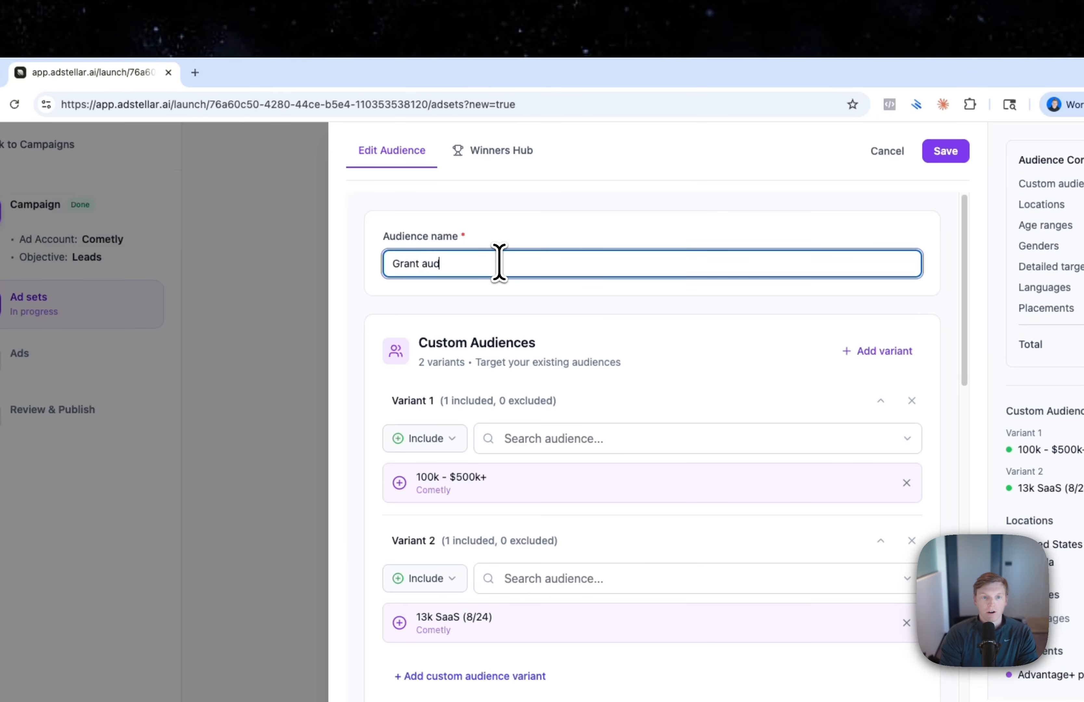
key("BackSpace")
key("BackSpace")
key("BackSpace")
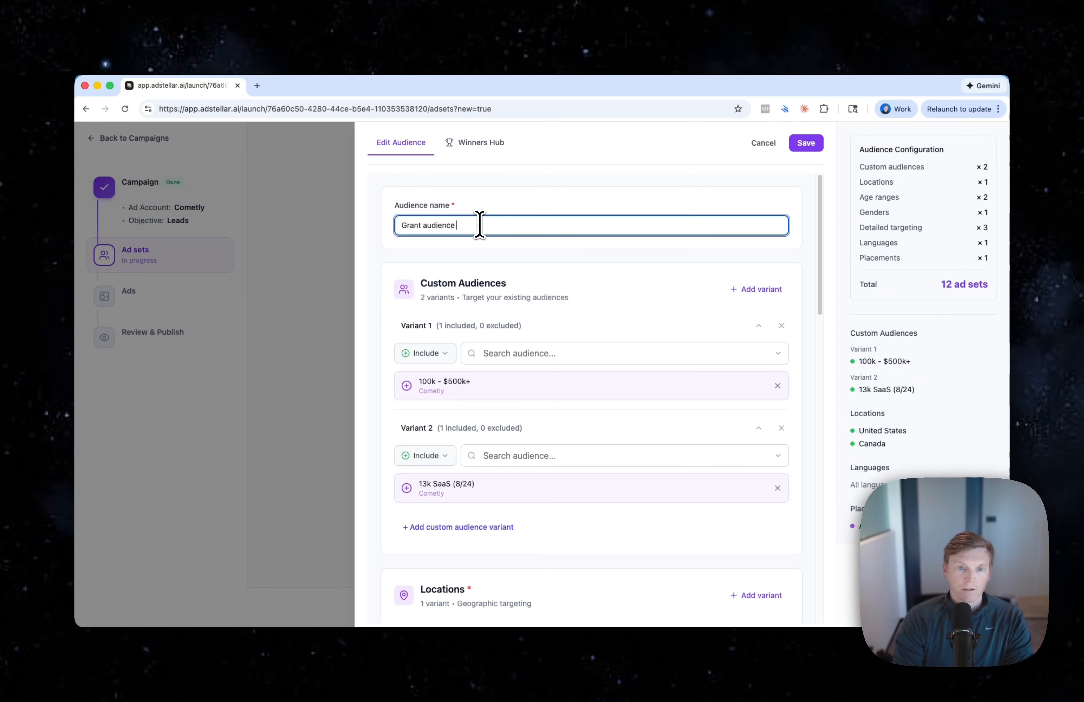
type("ience test 1")
left_click(805, 143)
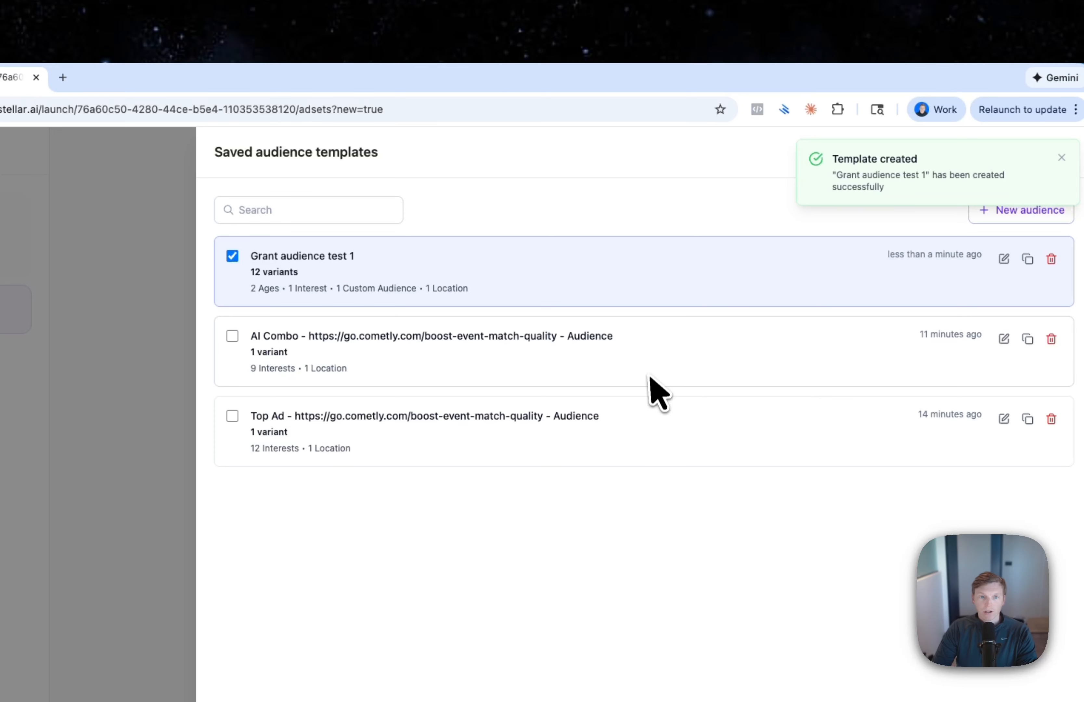
Apply the newly saved "audience test 1" template as the audience for the ad sets
left_click(977, 170)
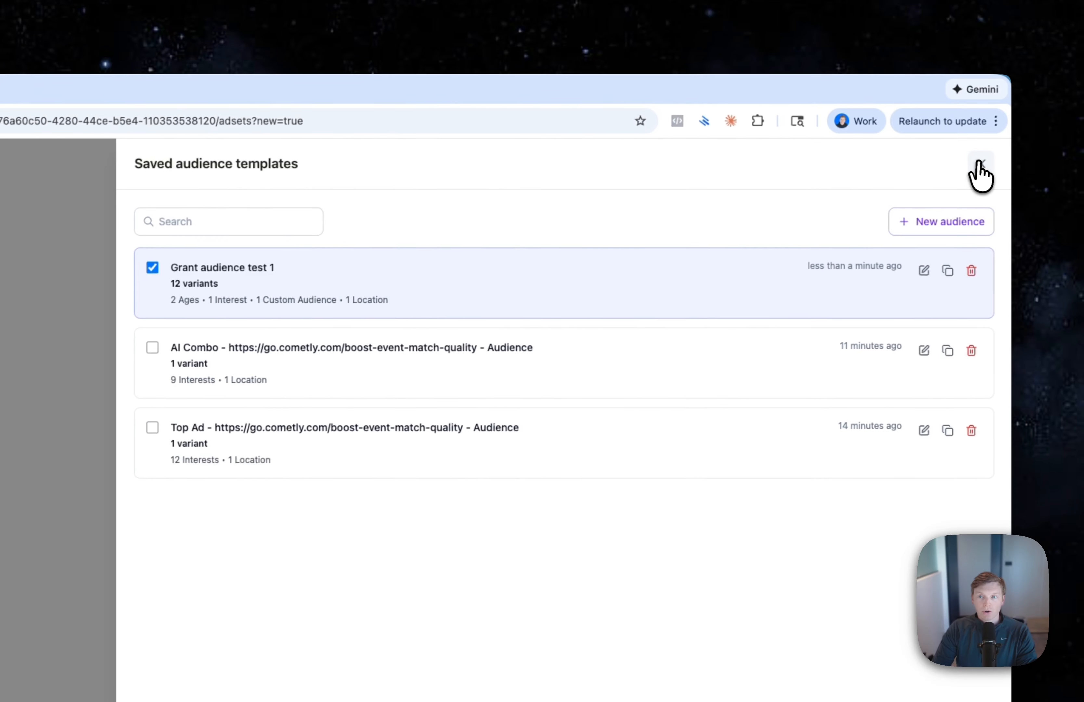
left_click(979, 165)
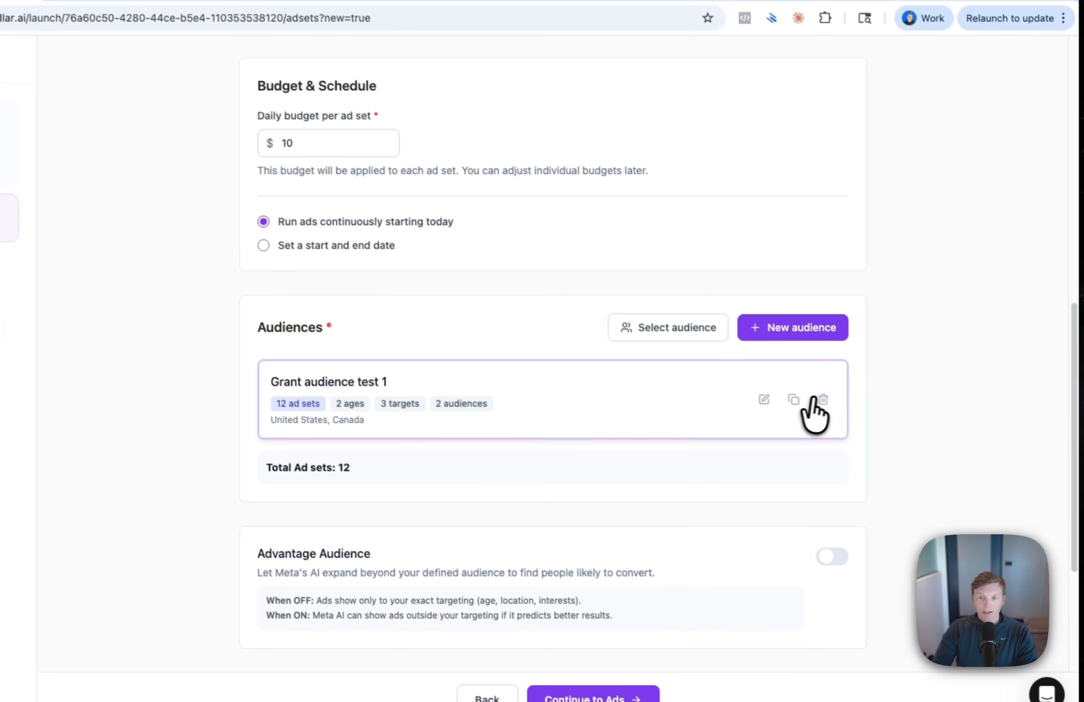
left_click(894, 444)
left_click(649, 339)
left_click(338, 211)
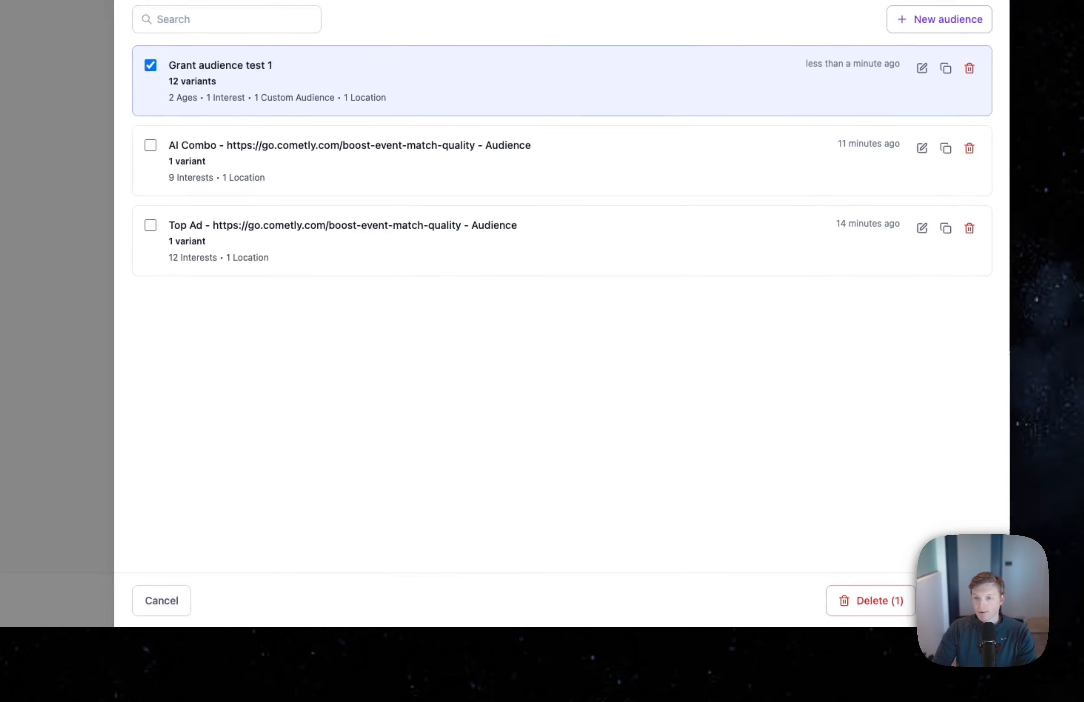
left_click(958, 601)
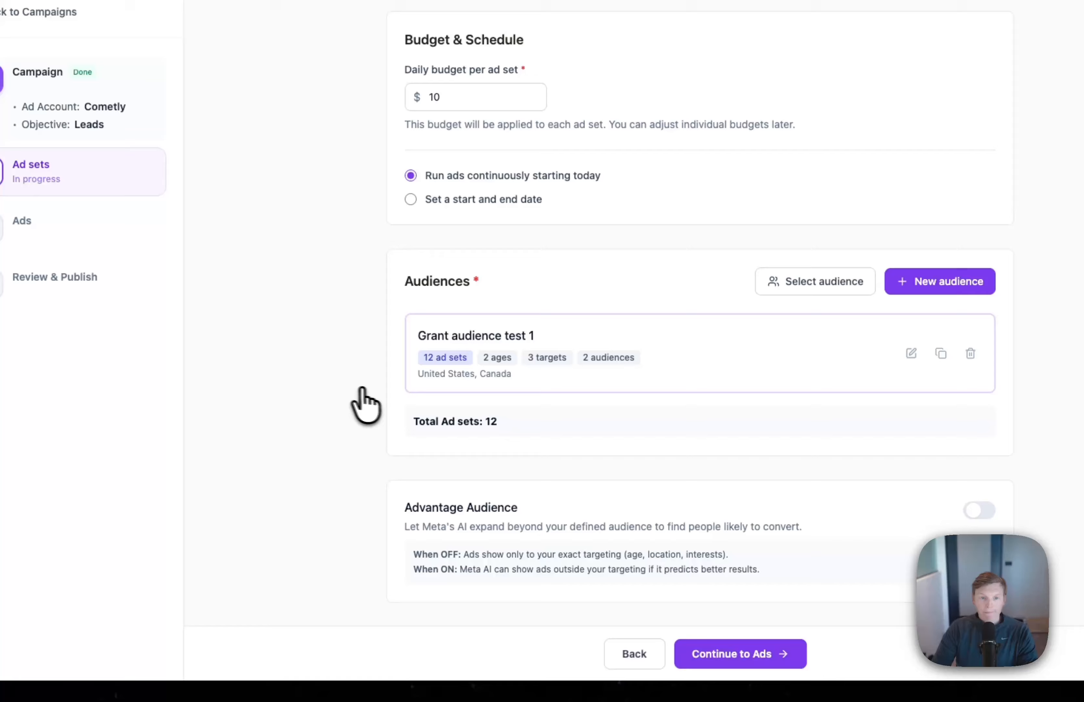
Check the saved audience templates and the remaining ad set options, and continue to the Ads stage
left_click(820, 282)
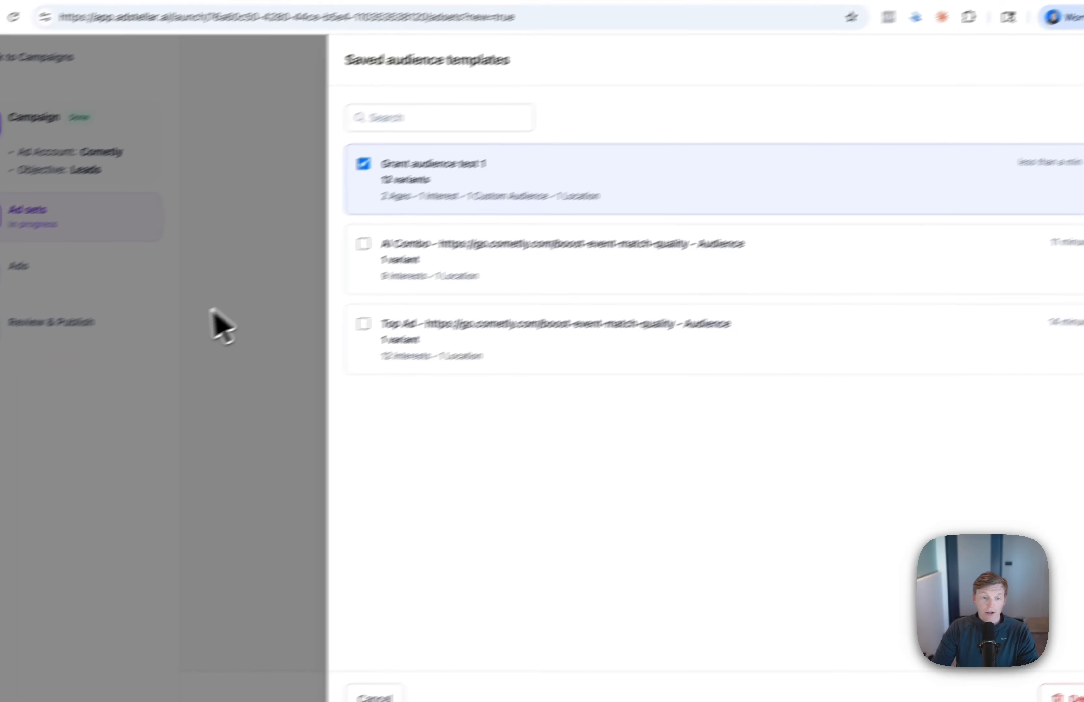
left_click(130, 359)
scroll(445, 429, "down", 2)
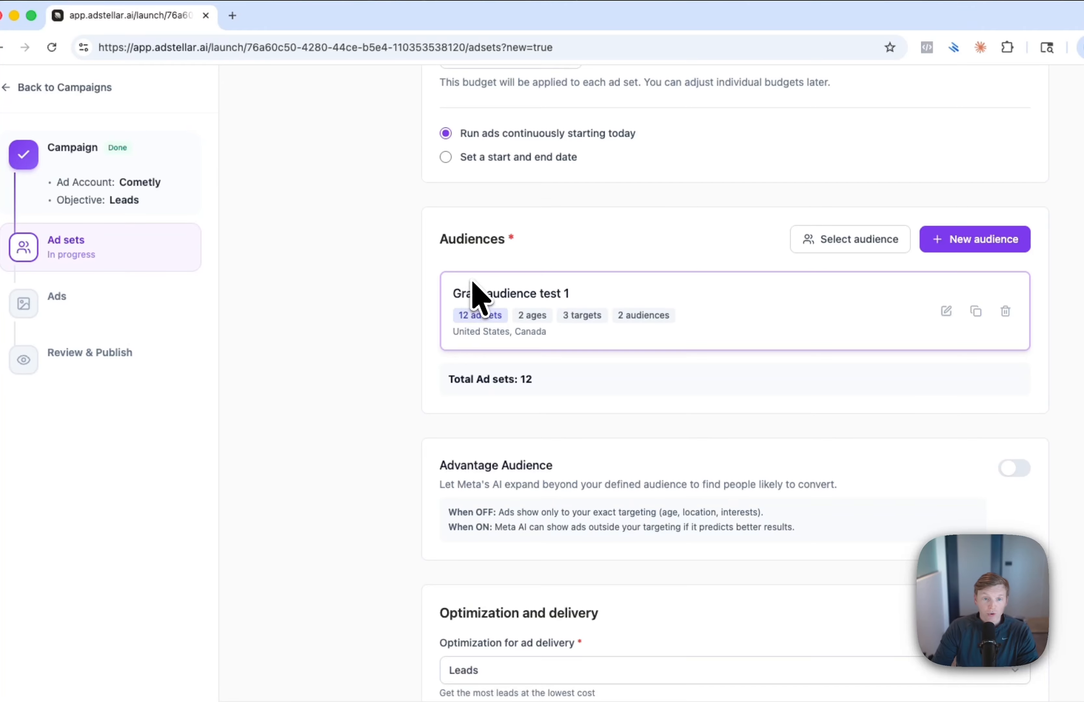
scroll(475, 291, "down", 3)
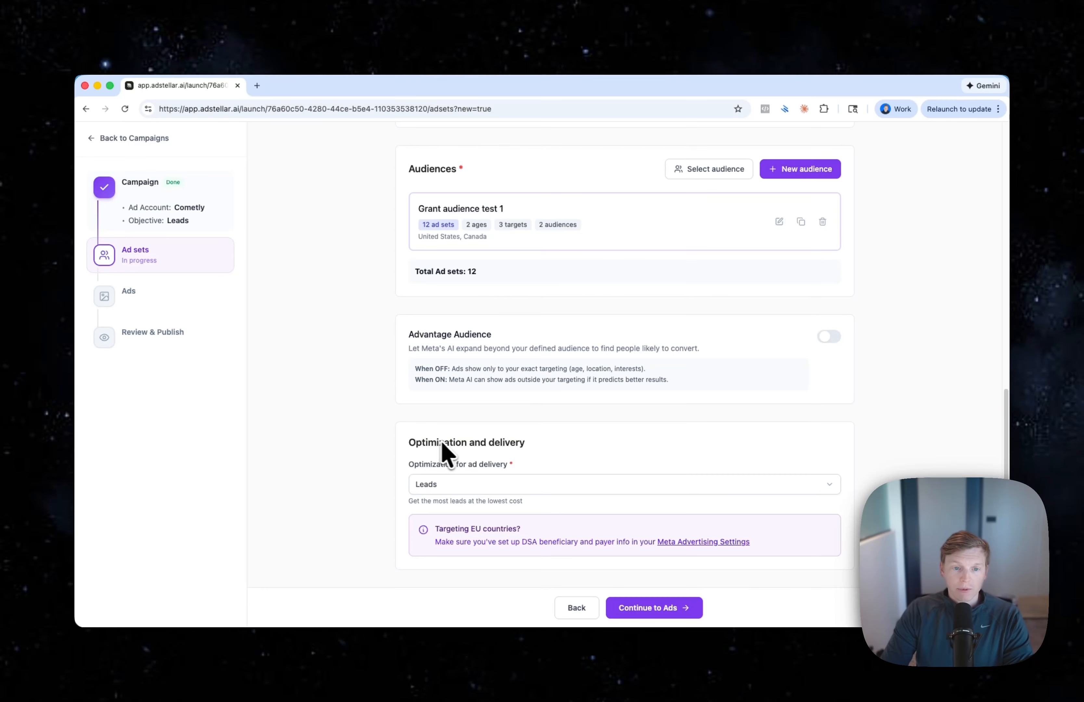
left_click(664, 609)
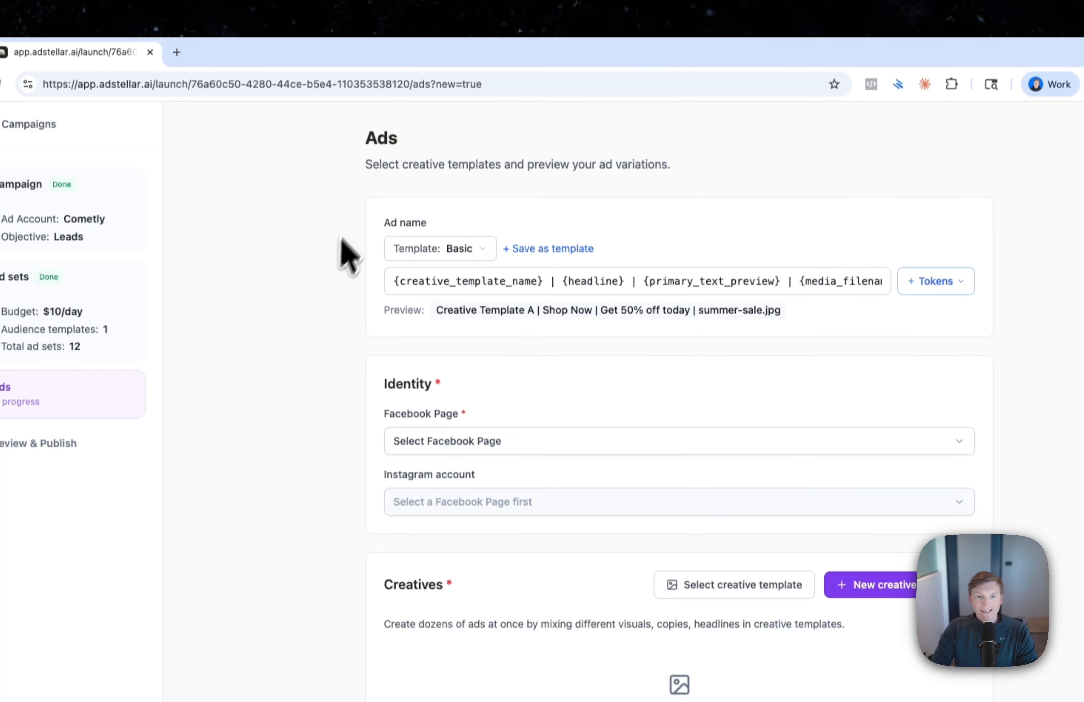
Change the ad name template to the Advanced preset and check its naming preview
left_click(430, 260)
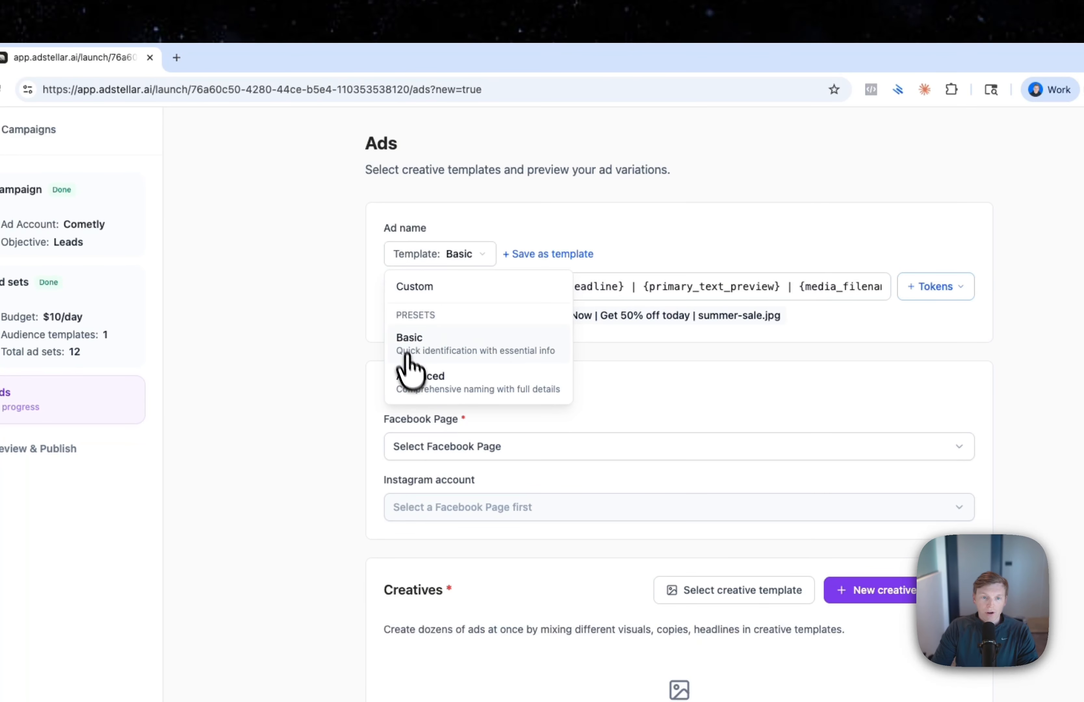
left_click(413, 378)
left_click_drag(475, 290, 834, 288)
left_click(819, 287)
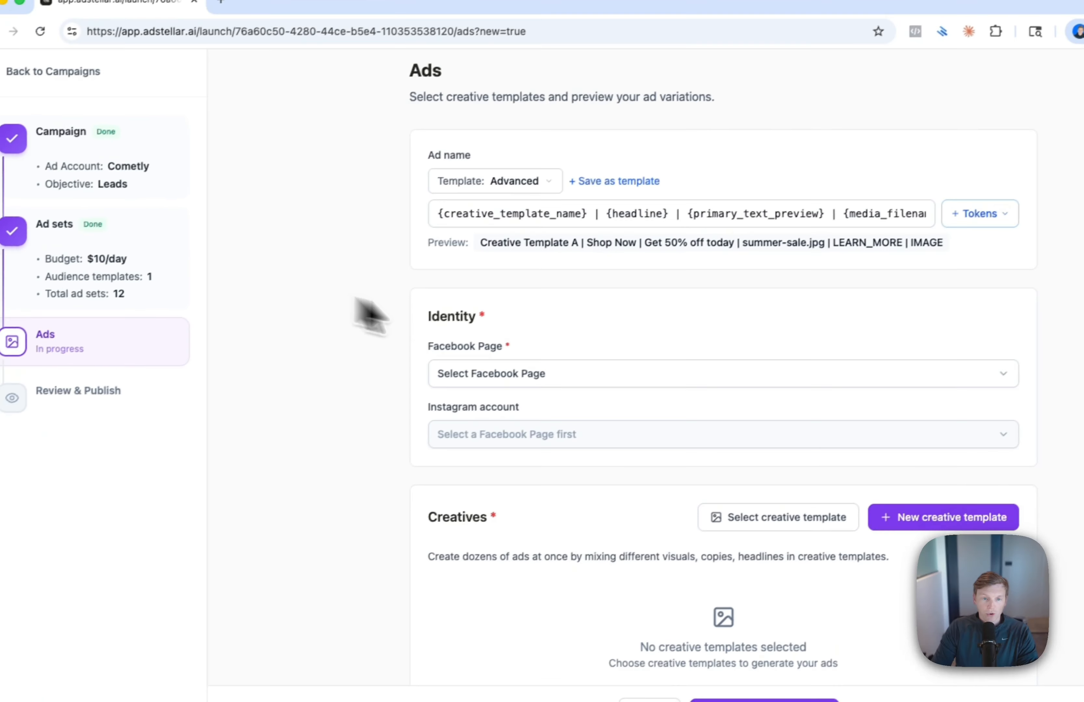
Select the Cometly Facebook Page as the identity for the ads
scroll(456, 401, "down", 1)
left_click(484, 428)
left_click(413, 510)
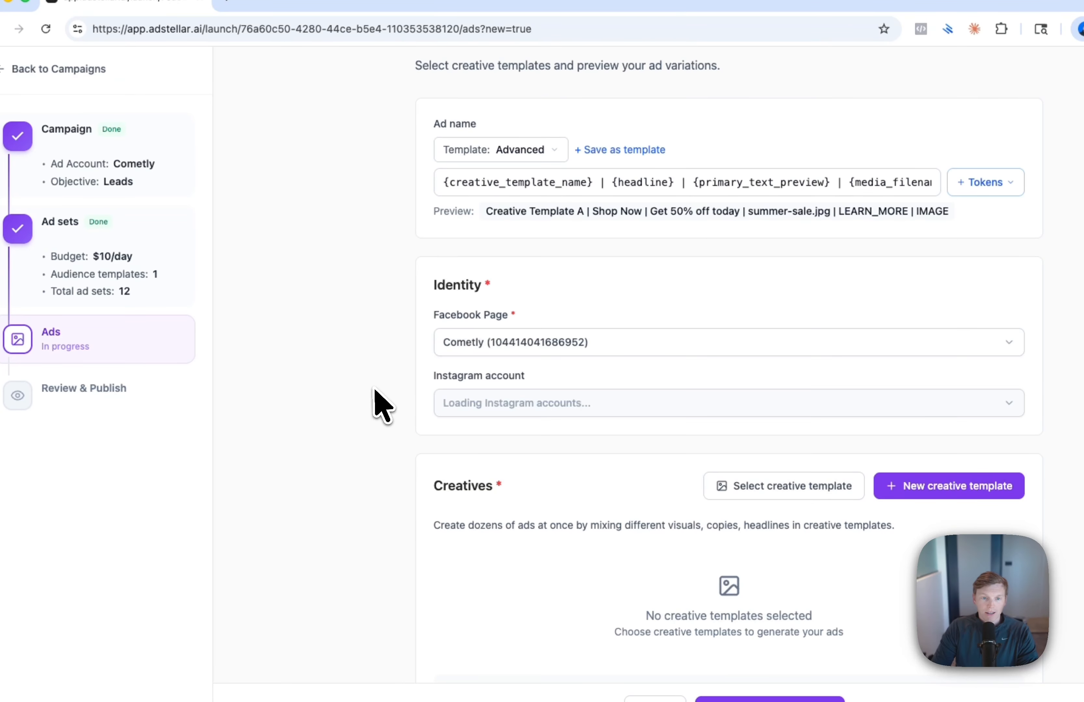
scroll(391, 392, "down", 2)
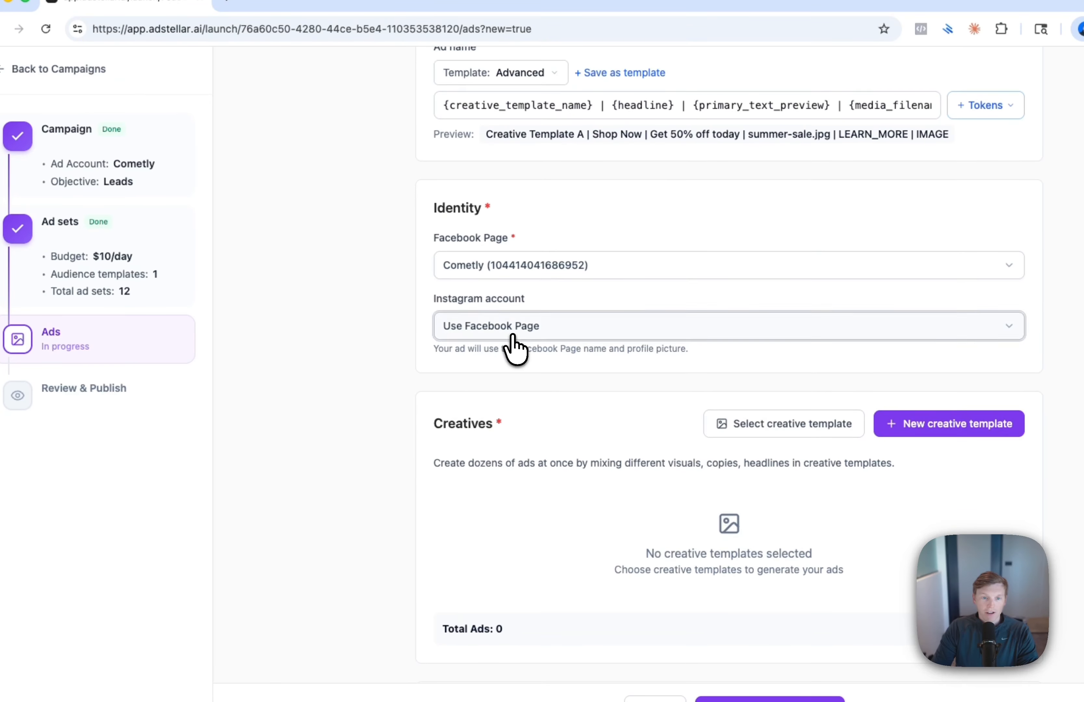
left_click(514, 335)
left_click(514, 388)
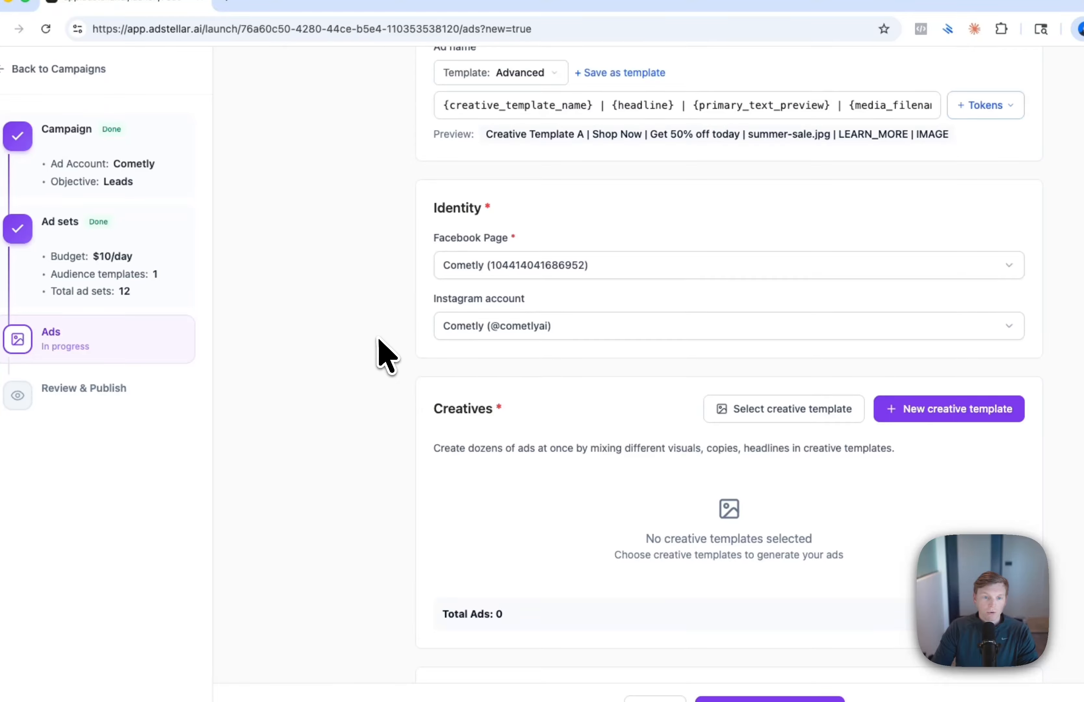
scroll(386, 349, "down", 2)
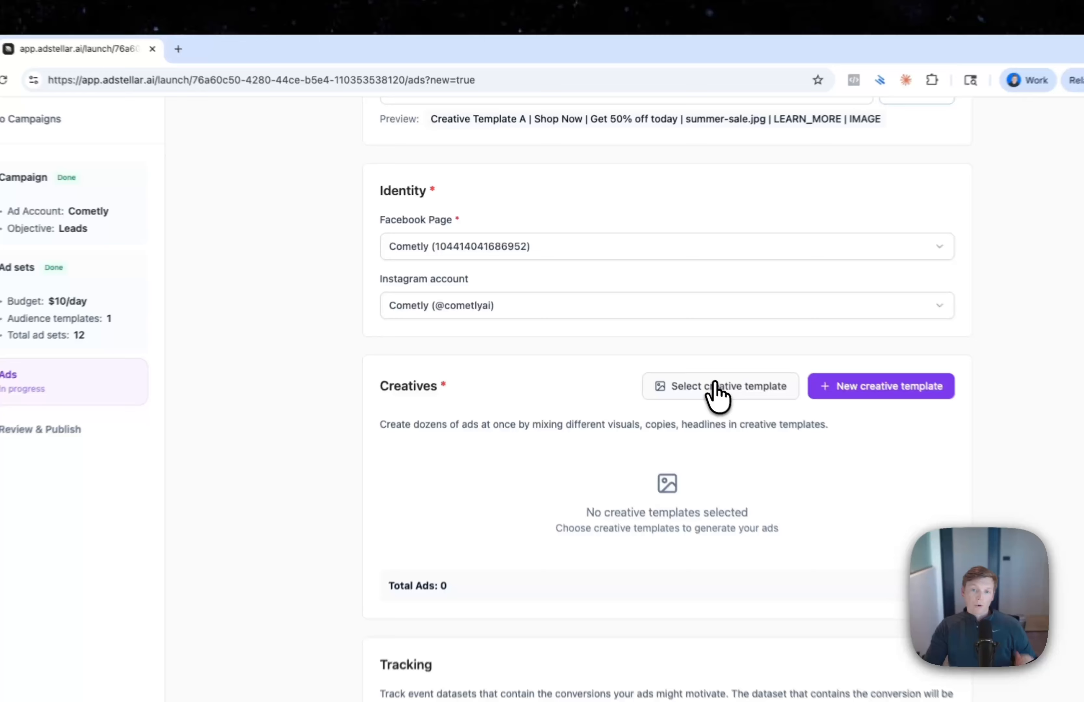
left_click(660, 339)
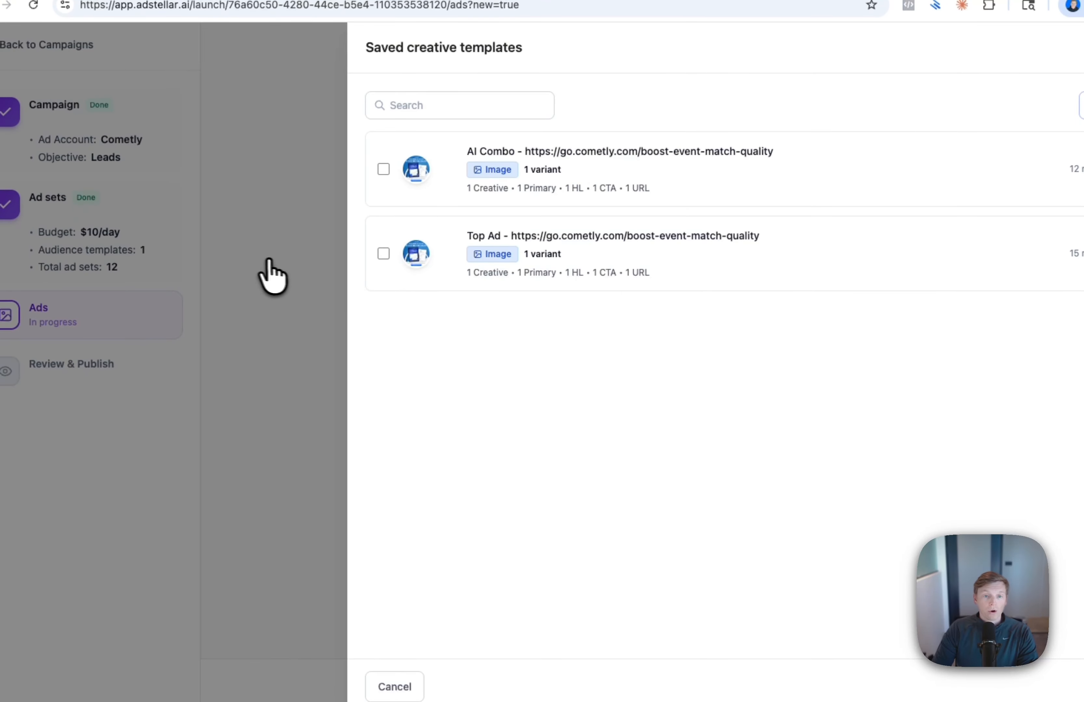
left_click(315, 351)
left_click(750, 319)
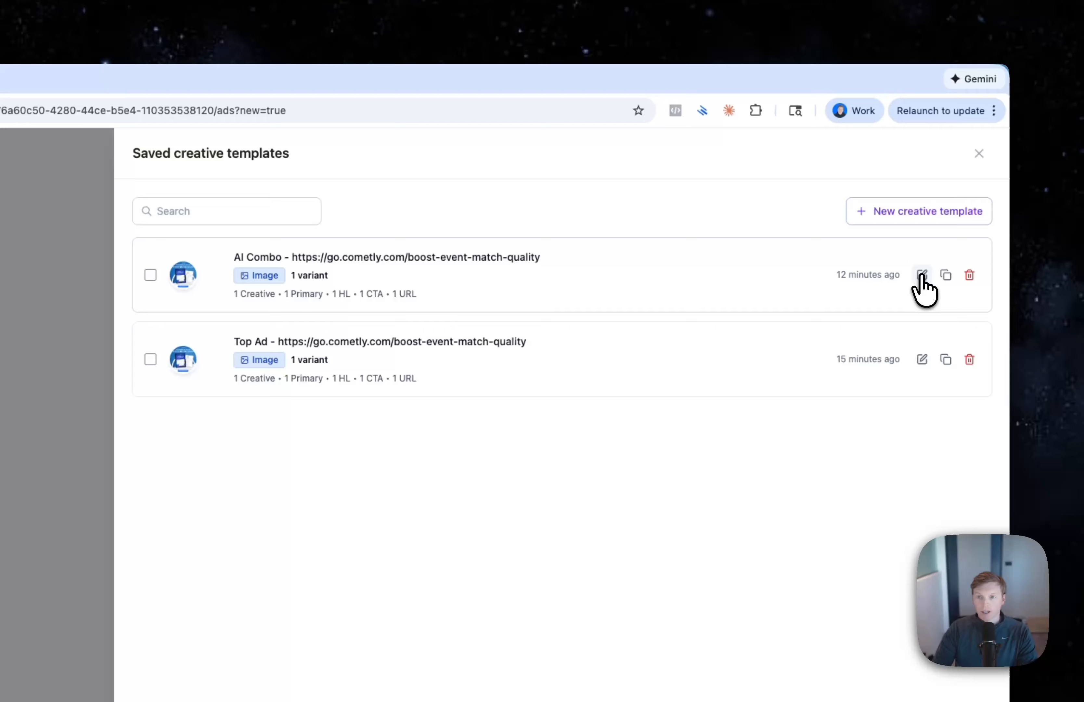
left_click(922, 275)
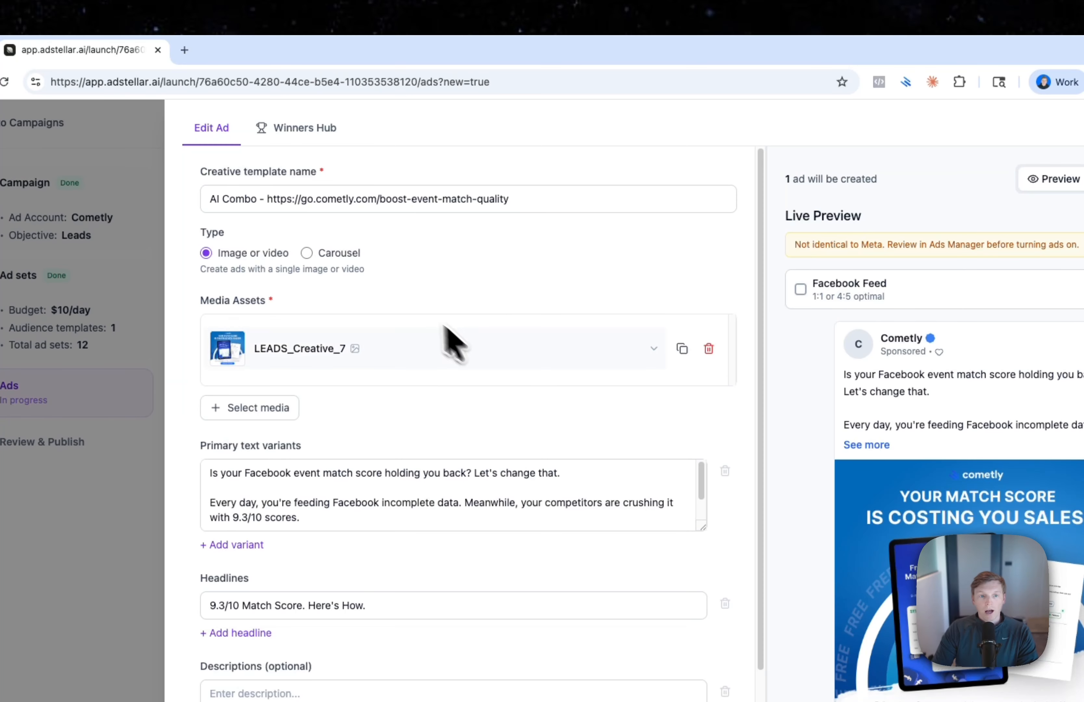
Remove the LEADS_Creative_7 media asset from the template and select it again from the media library
left_click(709, 349)
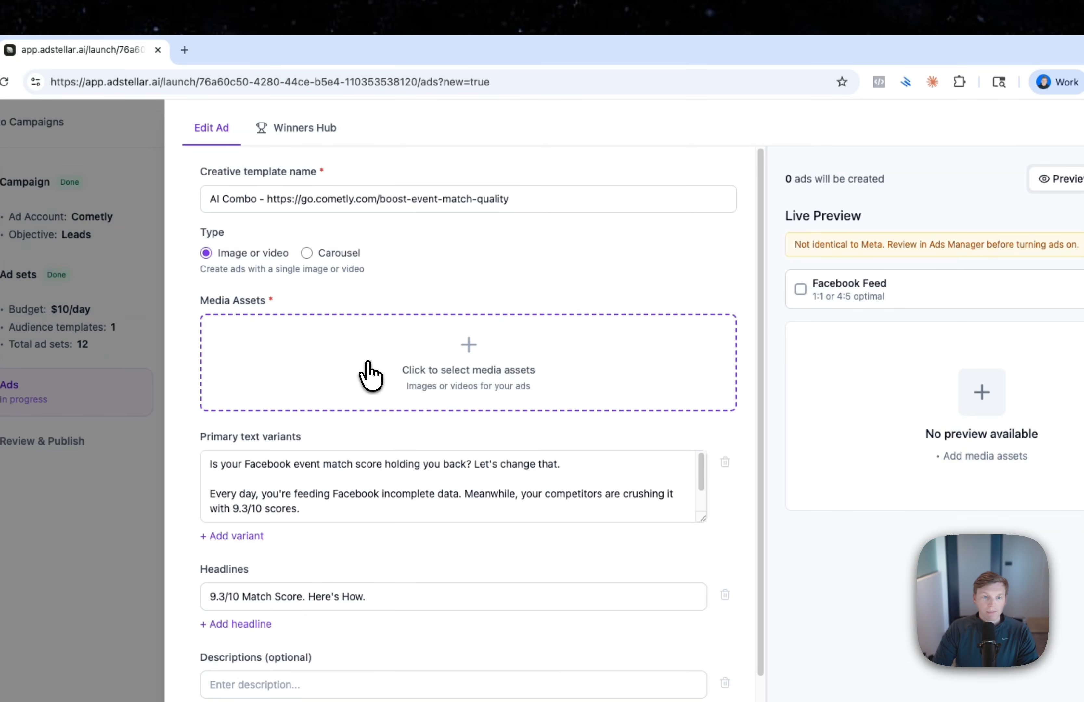
left_click(365, 371)
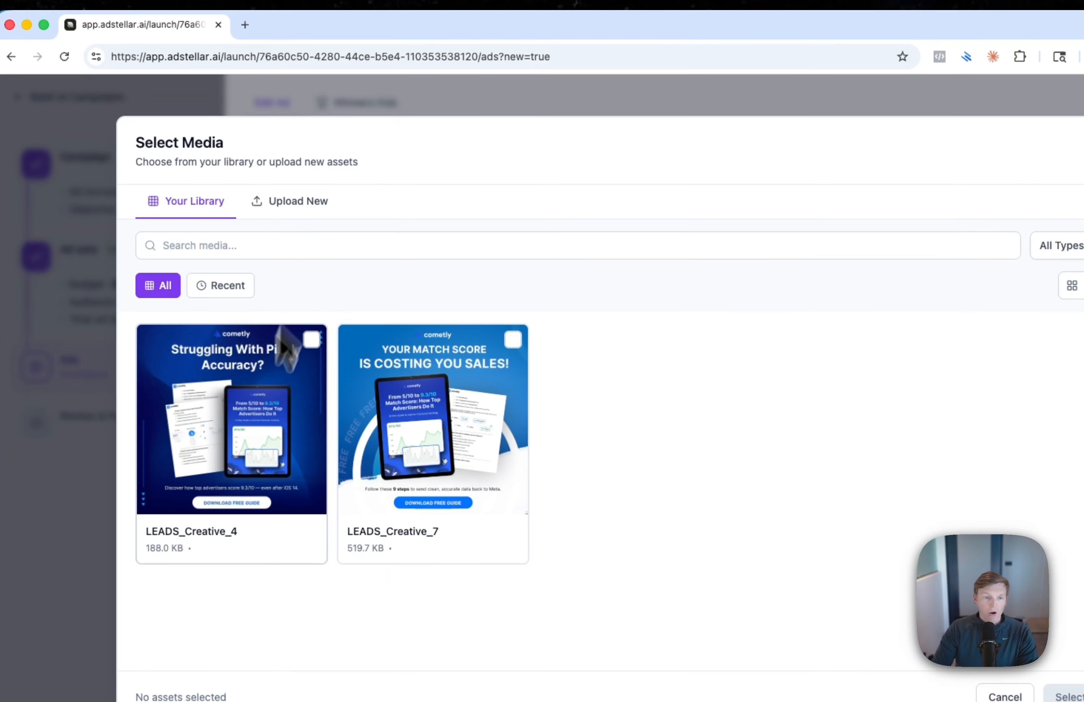
left_click(407, 432)
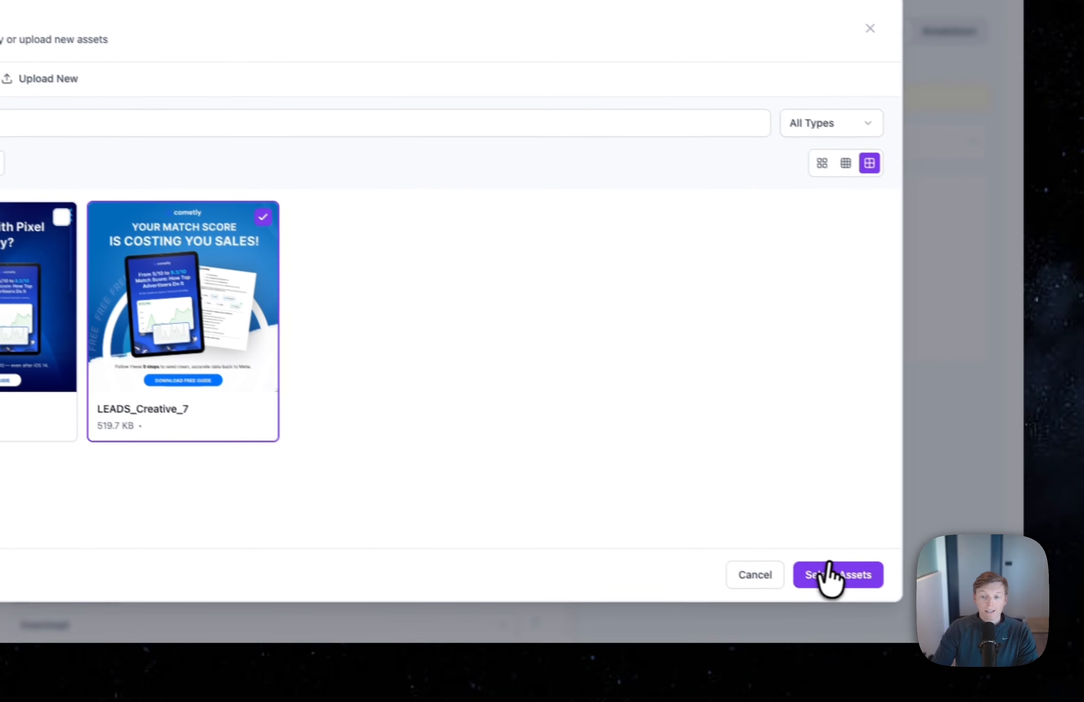
left_click(1069, 696)
Review the template's primary text, headline, call to action, destination URL and the number of ads it will create
scroll(452, 228, "down", 1)
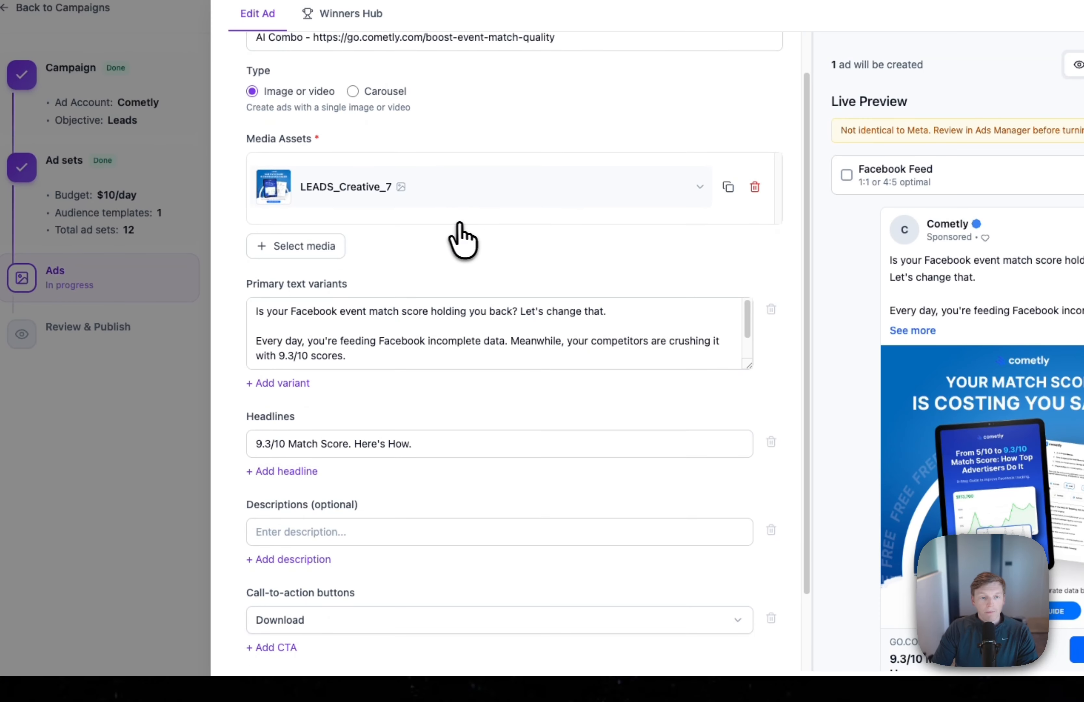
left_click(352, 325)
scroll(351, 326, "down", 1)
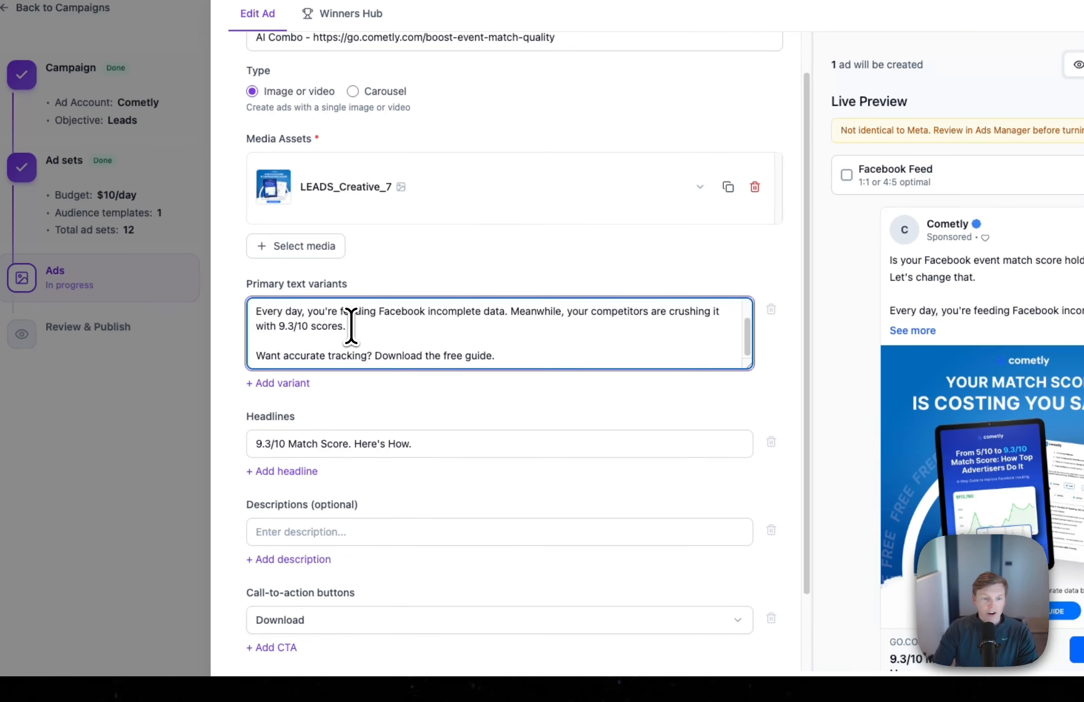
left_click(359, 438)
scroll(351, 417, "down", 2)
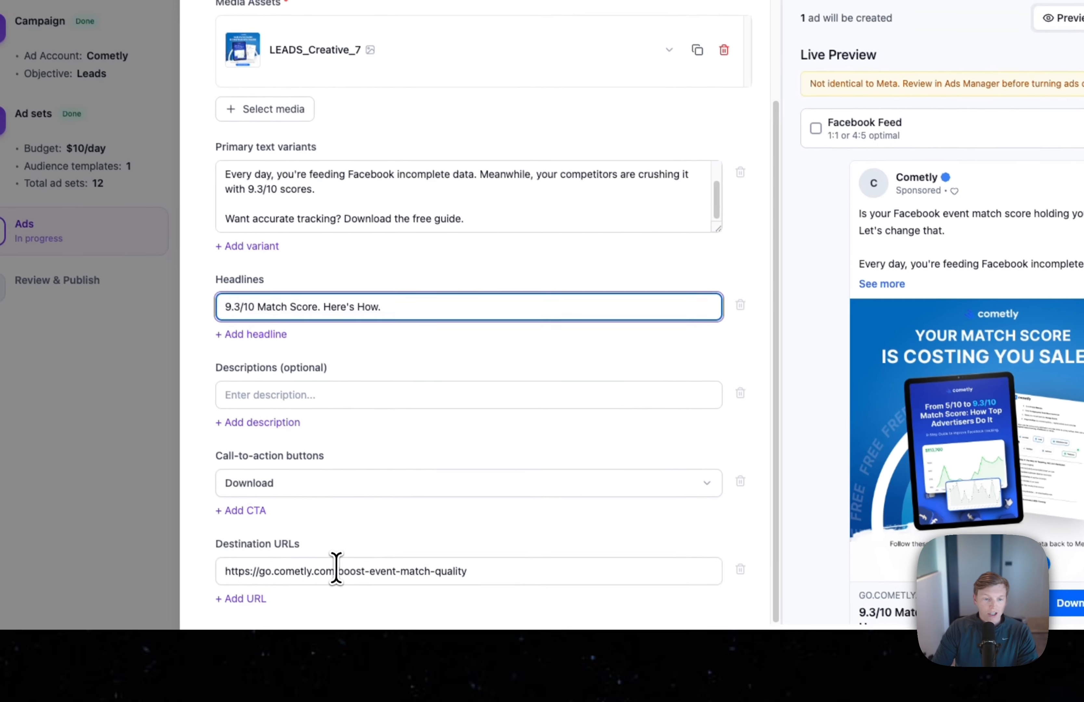
left_click_drag(368, 617, 497, 617)
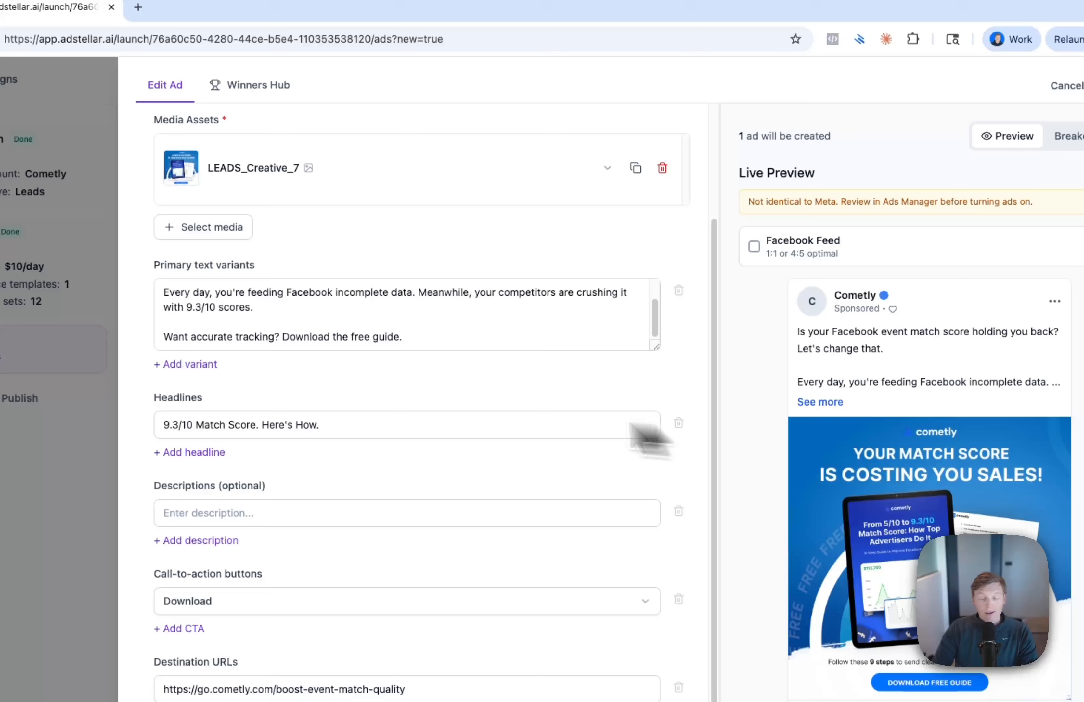
scroll(355, 407, "up", 3)
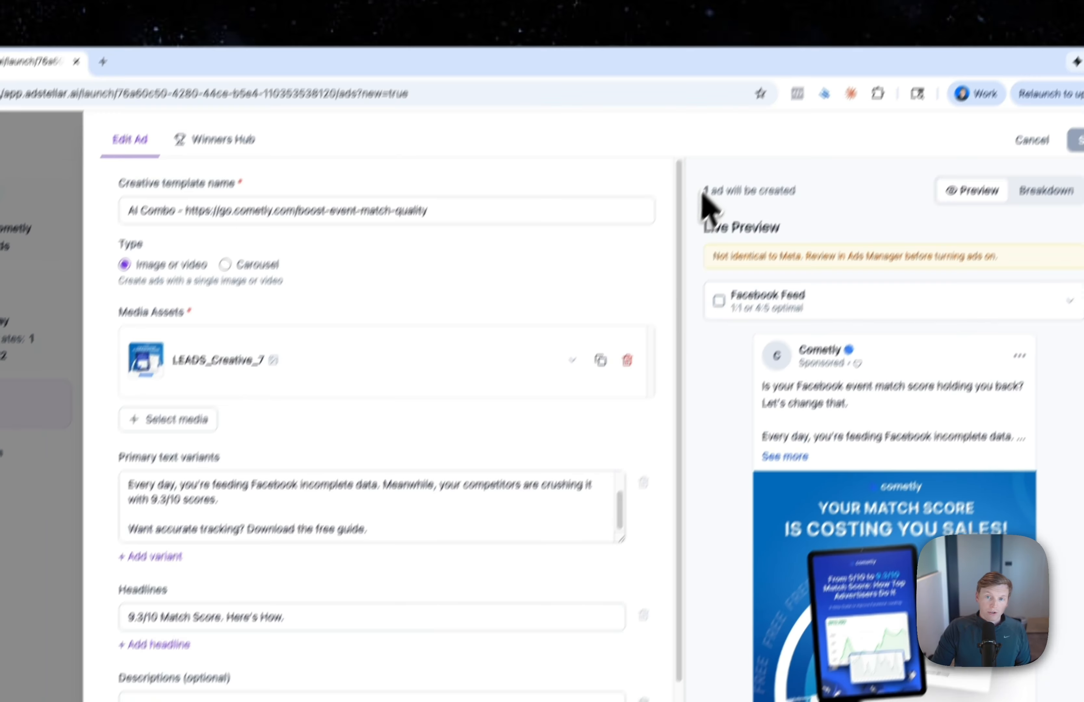
left_click_drag(736, 137, 866, 137)
left_click(791, 219)
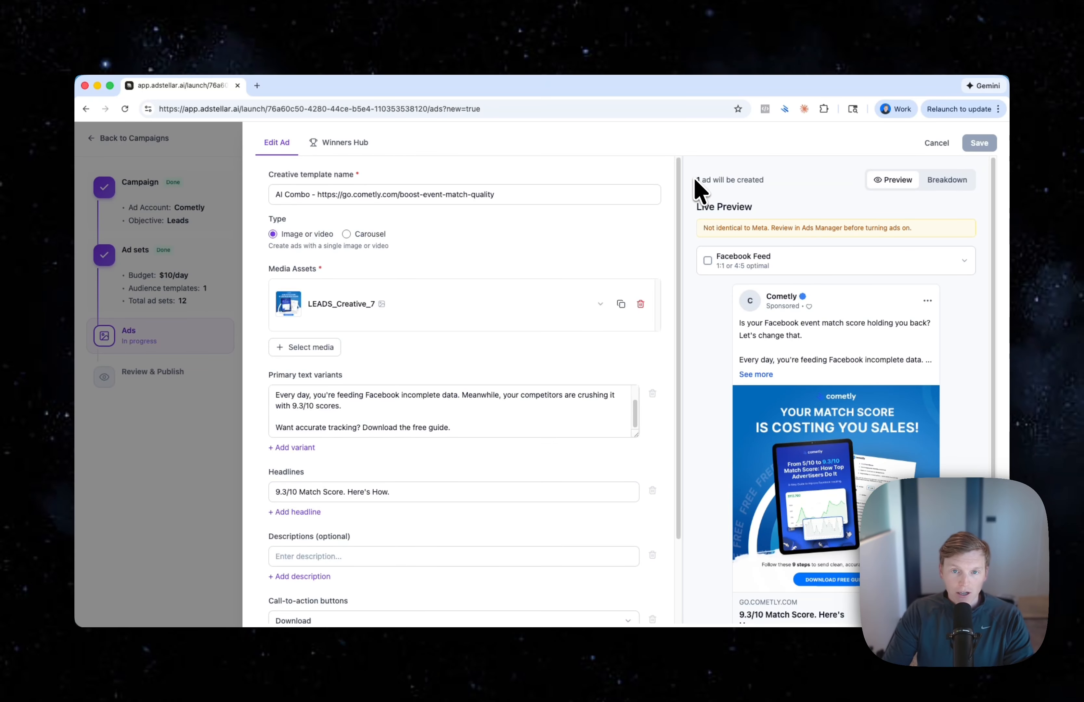
scroll(448, 346, "down", 2)
scroll(449, 362, "up", 2)
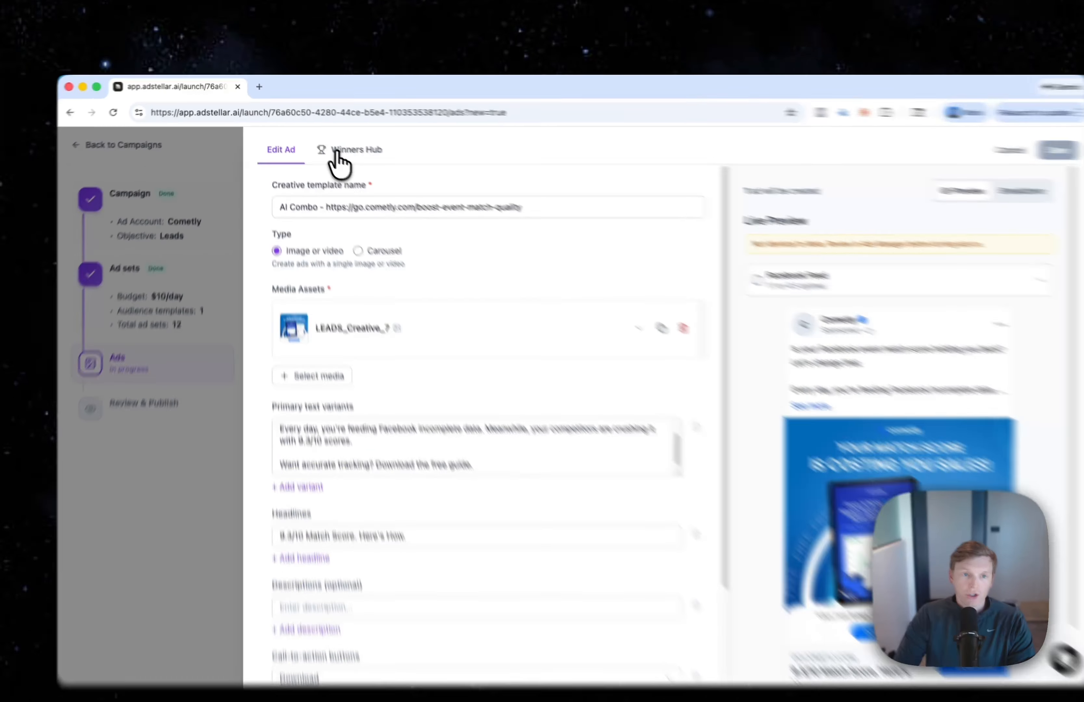
Add the winning creative LEADS_Creative_4, headline "9.3/10 Match Score. Here's How." and the $50K/month primary text from the Winners Hub to the template
left_click(348, 143)
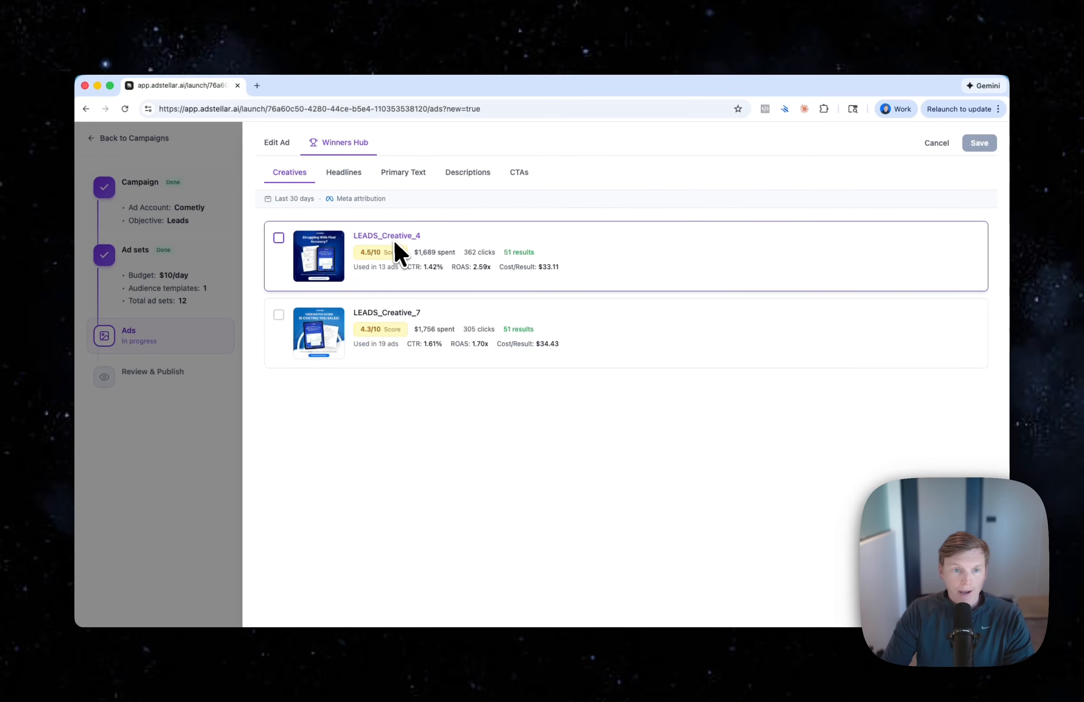
left_click(431, 259)
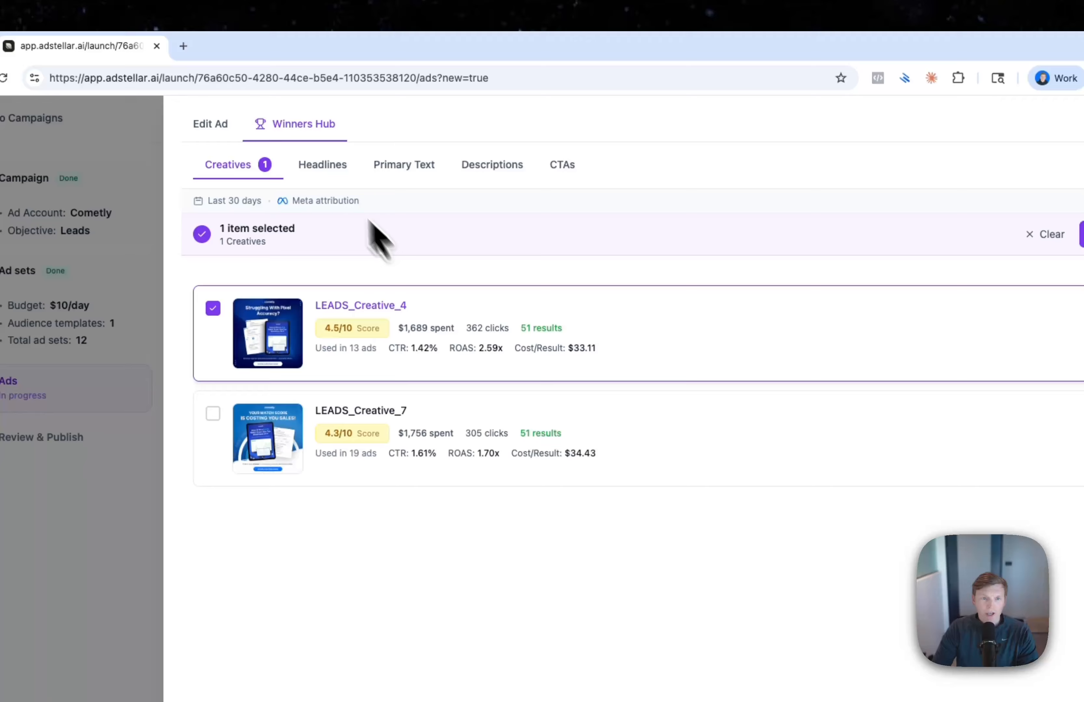
left_click(323, 168)
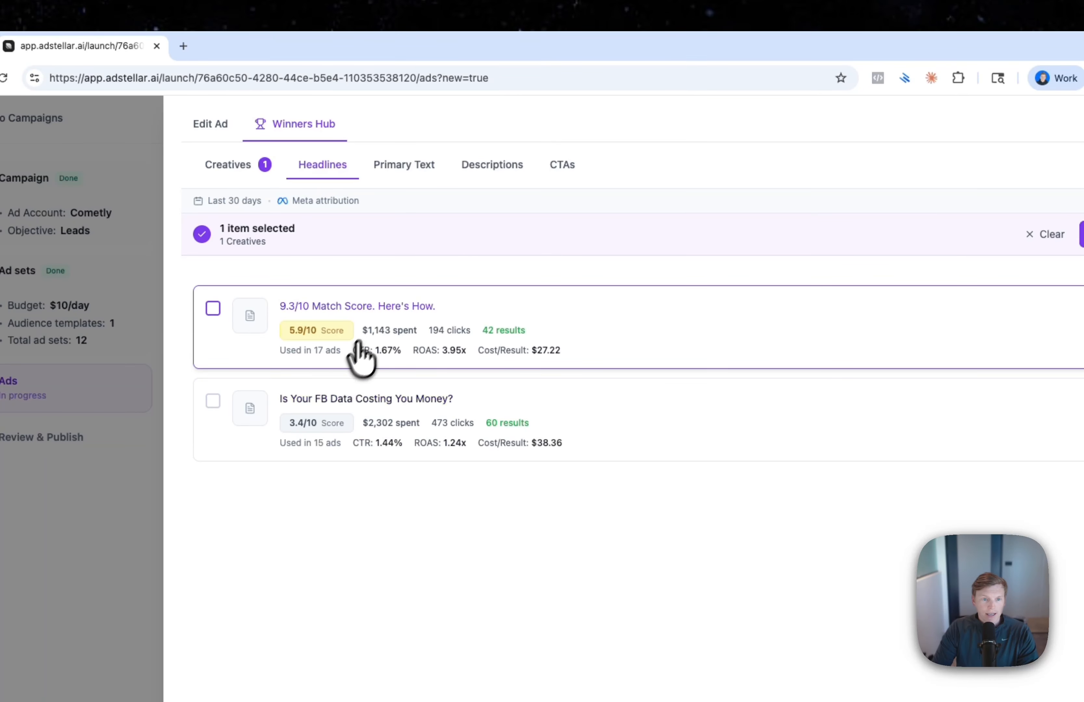
left_click(377, 322)
left_click(410, 169)
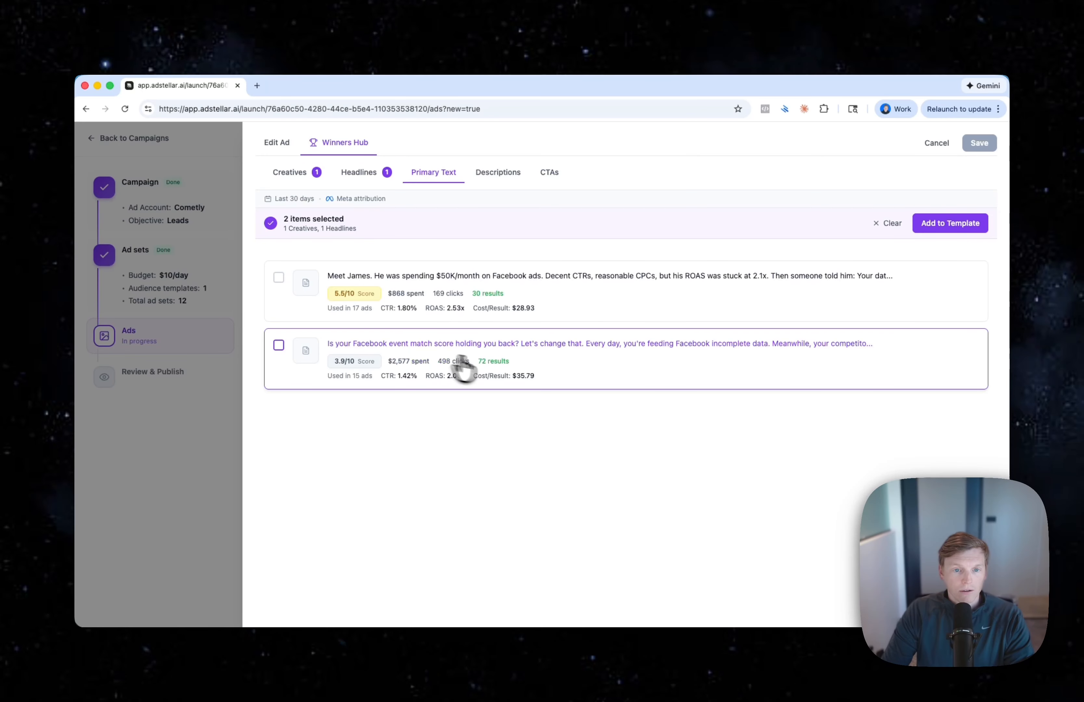
left_click(481, 298)
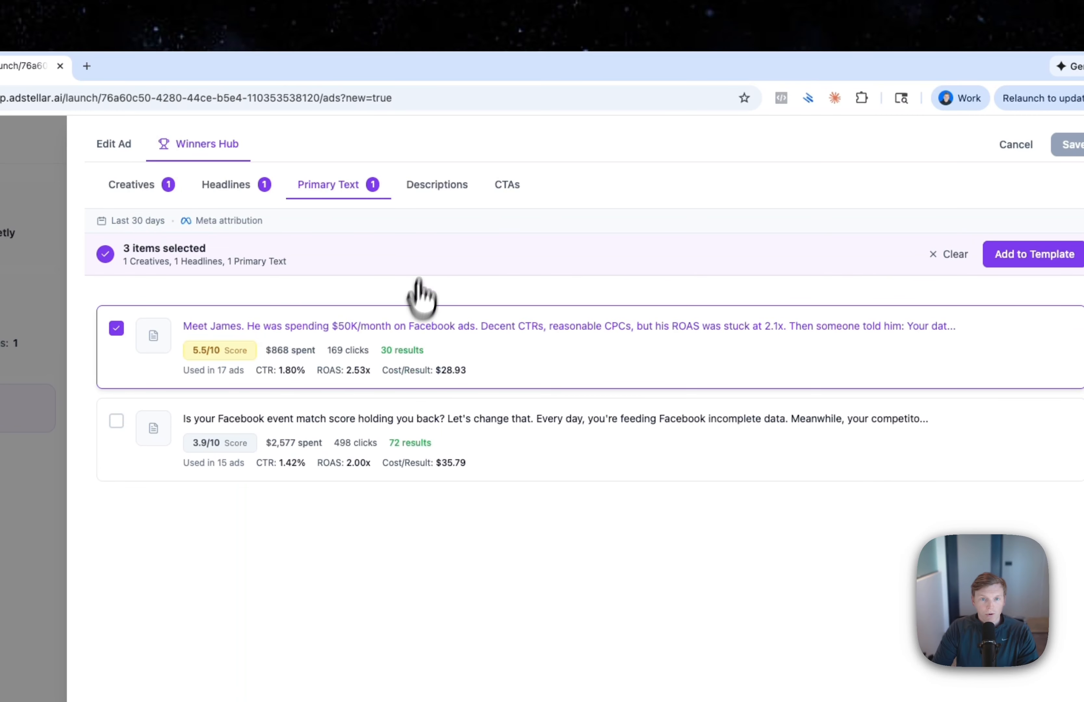
left_click(994, 250)
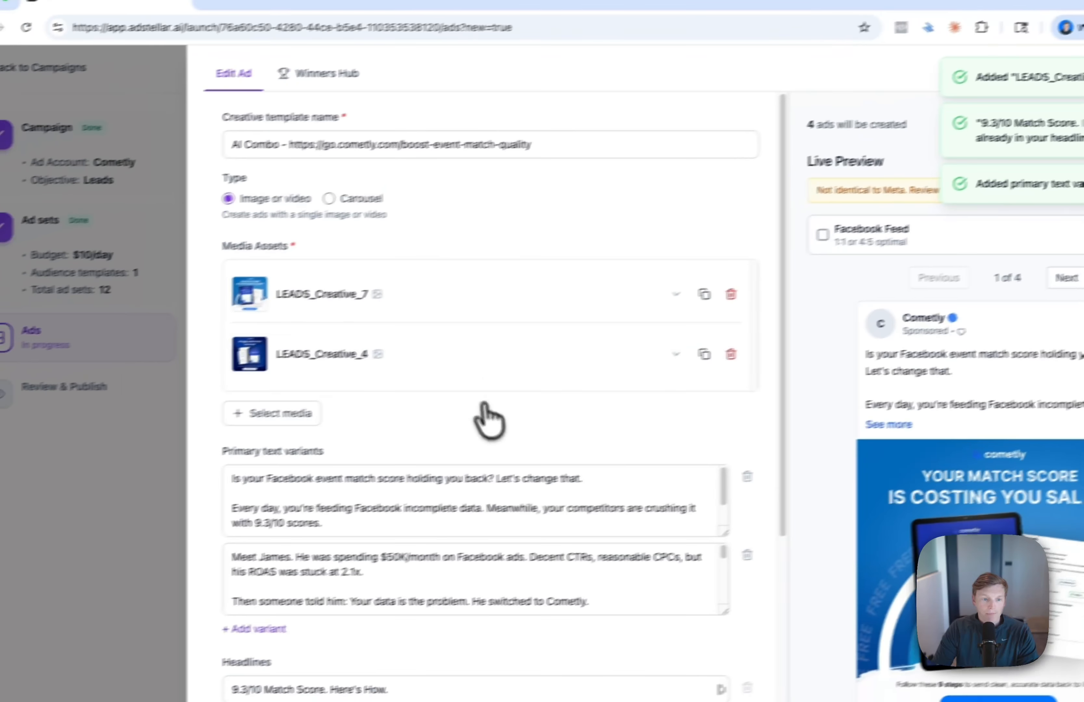
Review the template's media assets and primary text variants, and check the ad configuration breakdown
scroll(195, 469, "down", 2)
left_click_drag(28, 534, 146, 536)
left_click(164, 551)
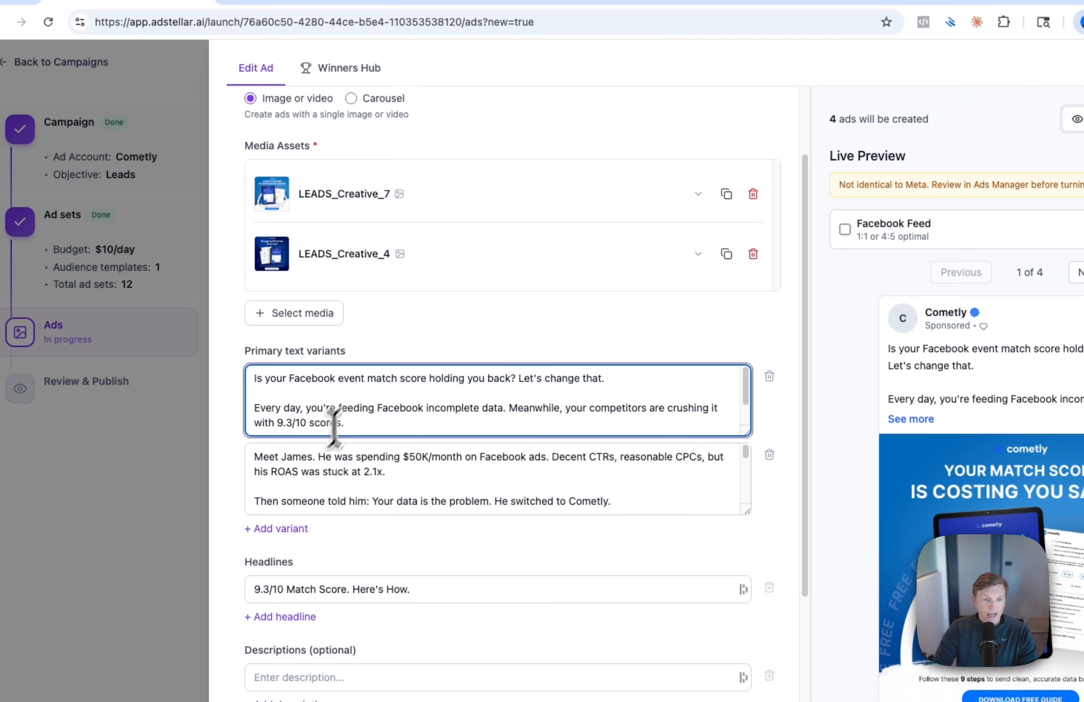
left_click_drag(307, 457, 411, 460)
left_click(411, 464)
scroll(365, 410, "up", 2)
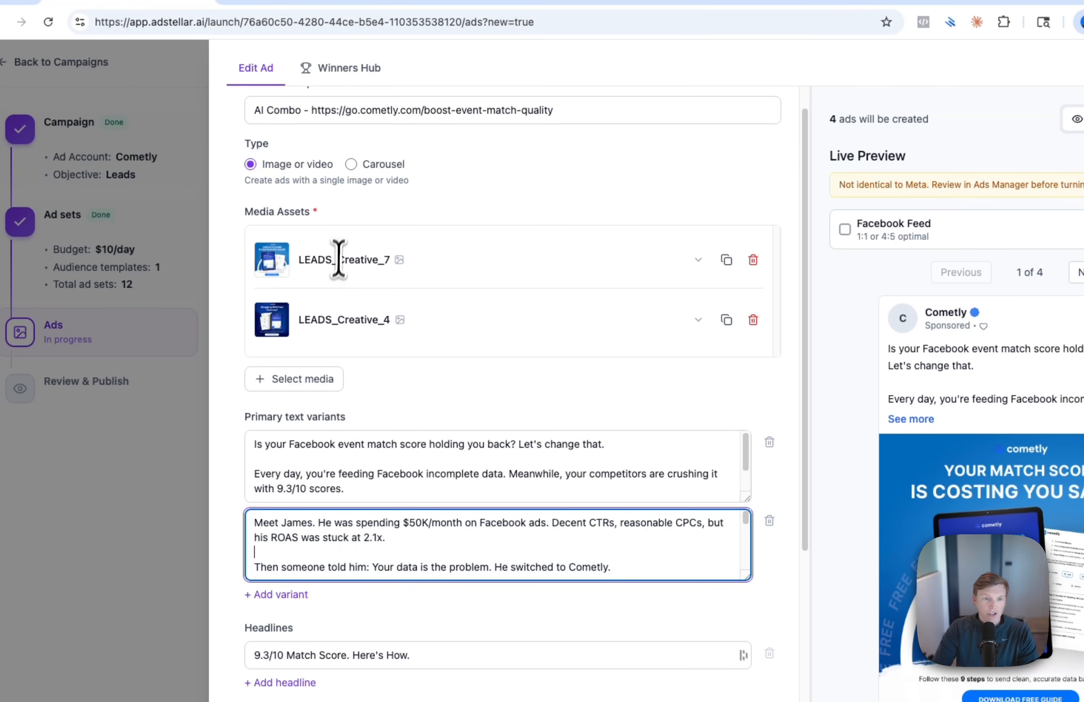
scroll(307, 385, "down", 5)
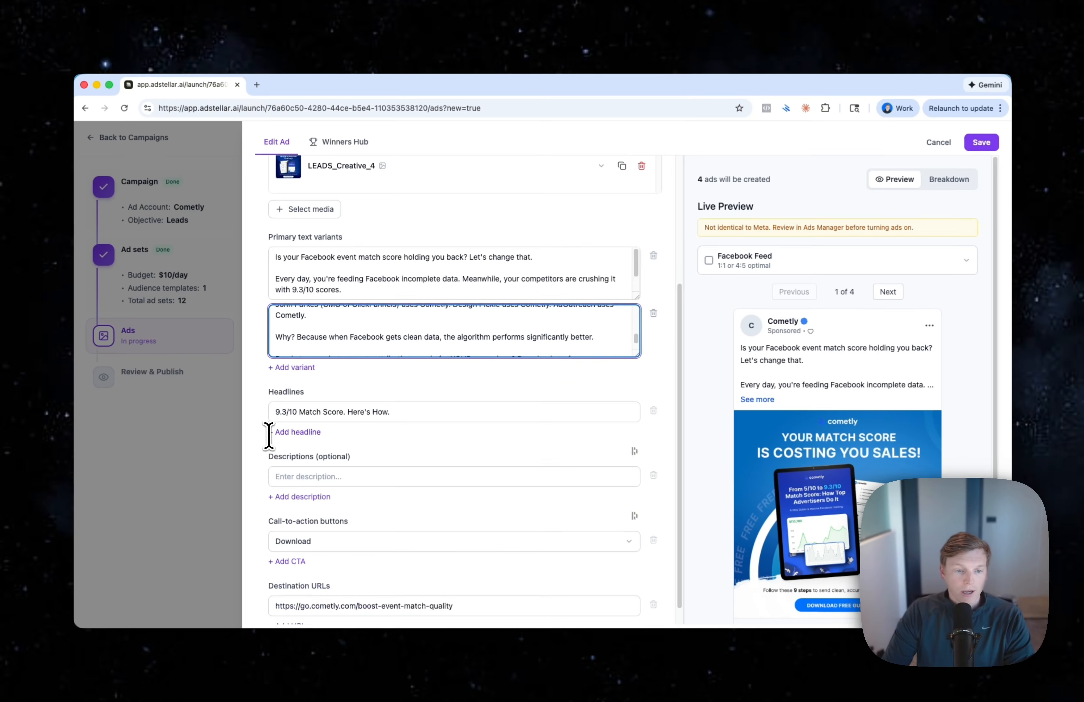
scroll(269, 435, "up", 4)
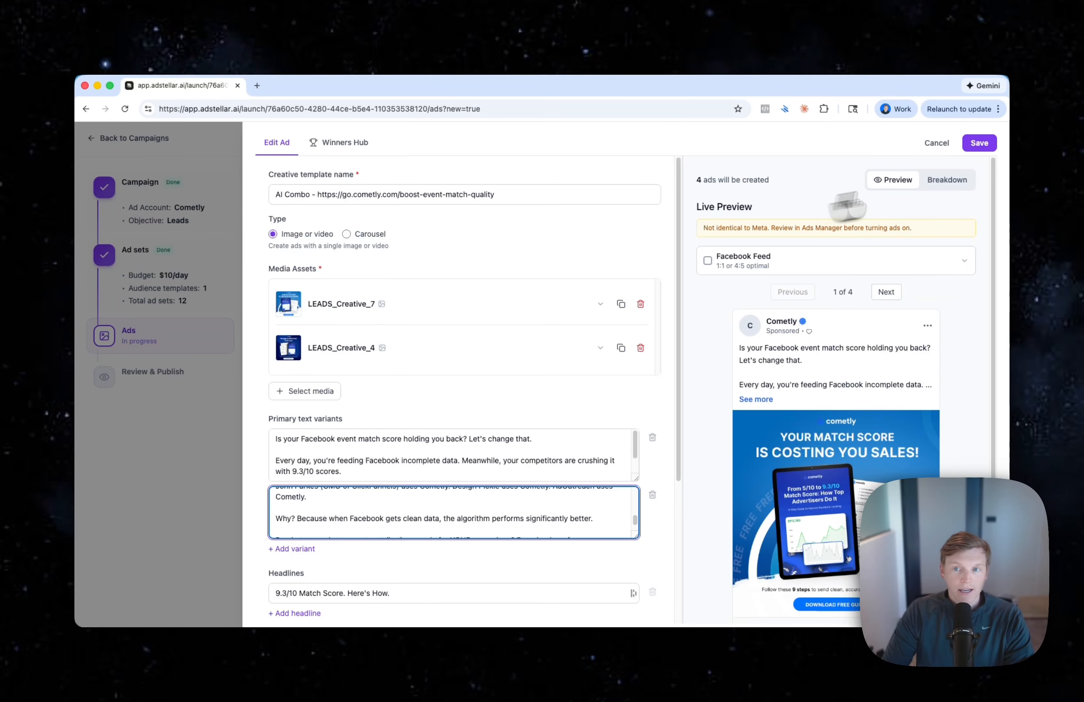
left_click(947, 179)
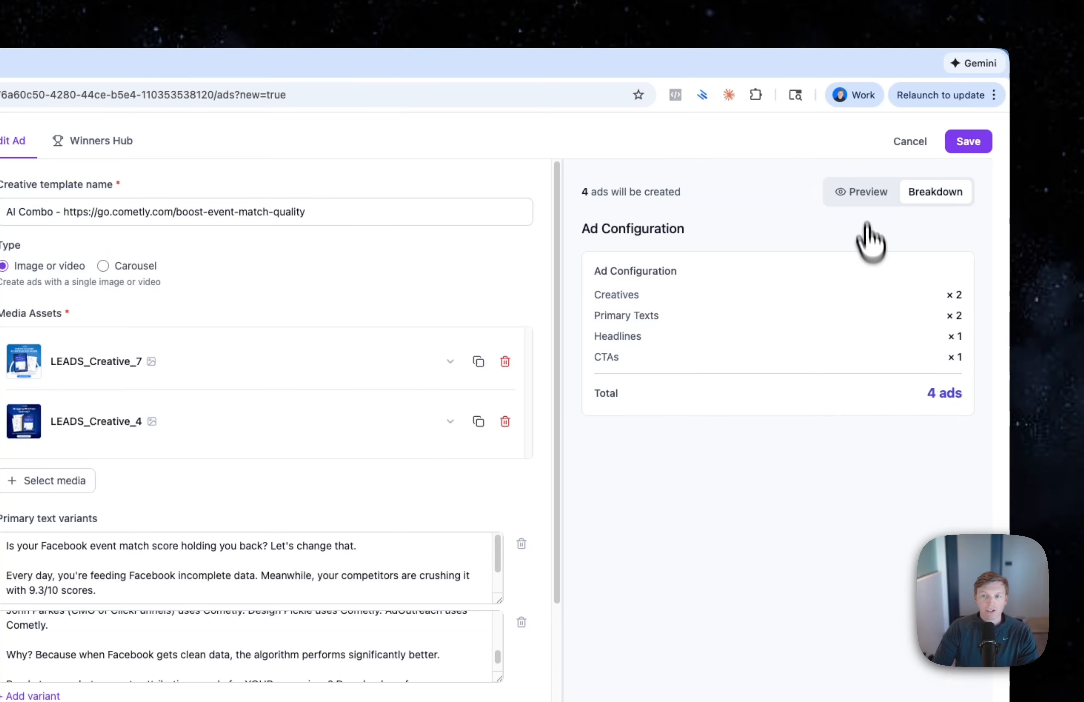
left_click(863, 190)
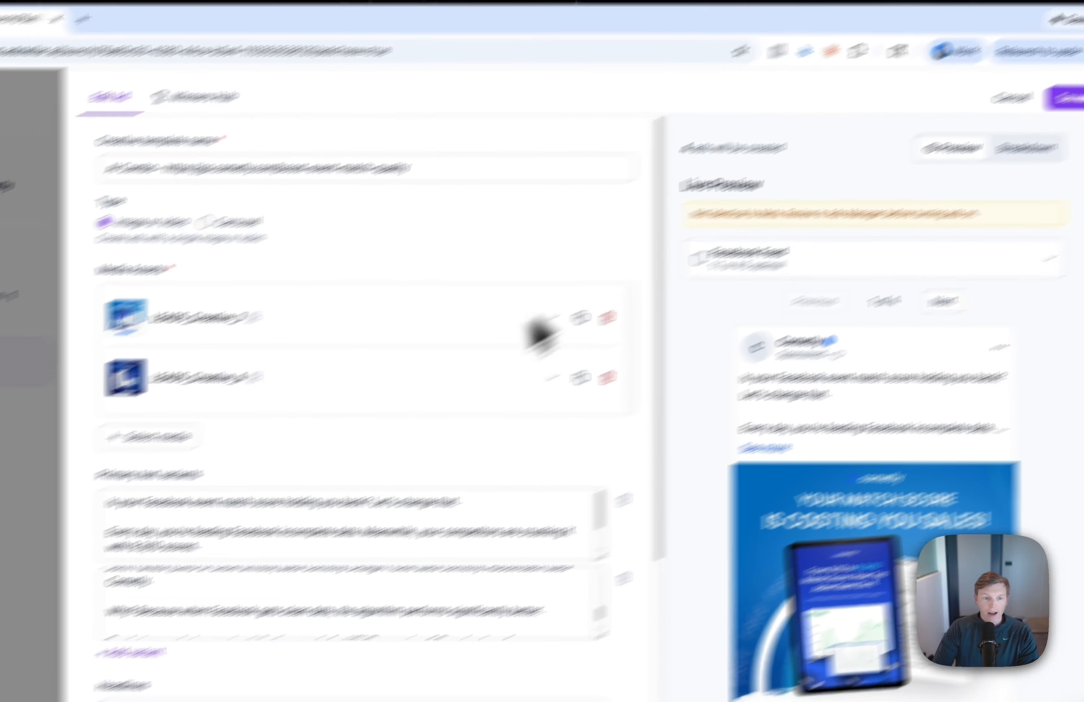
Add a second headline variant reading "New headline" to the creative template
scroll(540, 332, "down", 4)
left_click(162, 554)
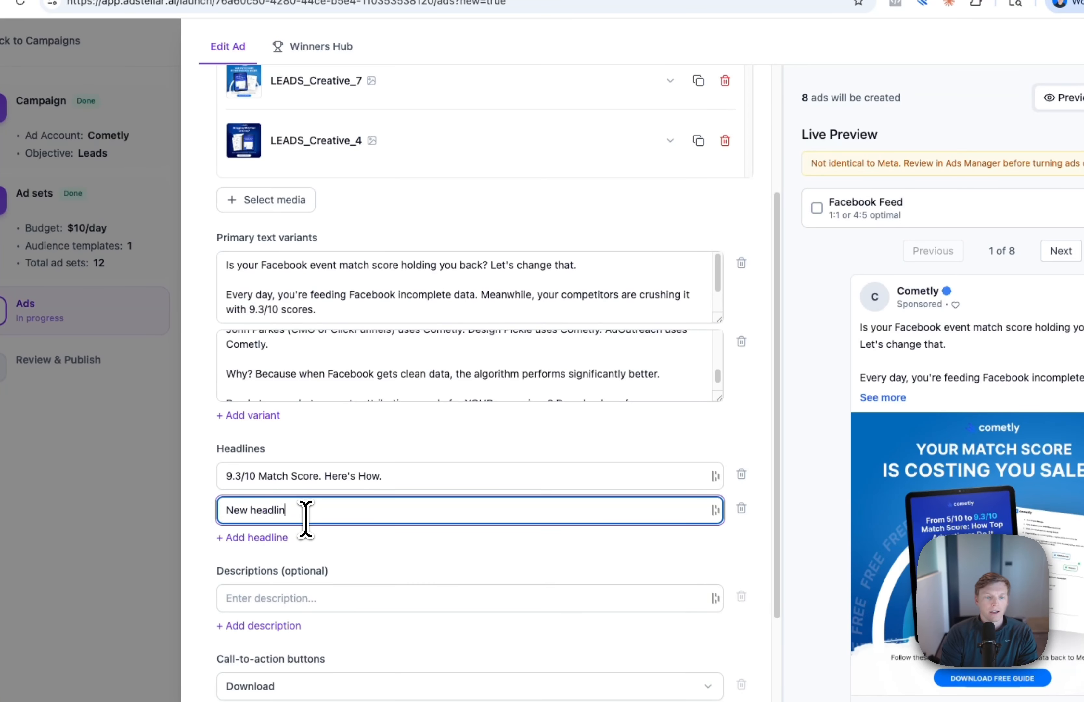
left_click(801, 473)
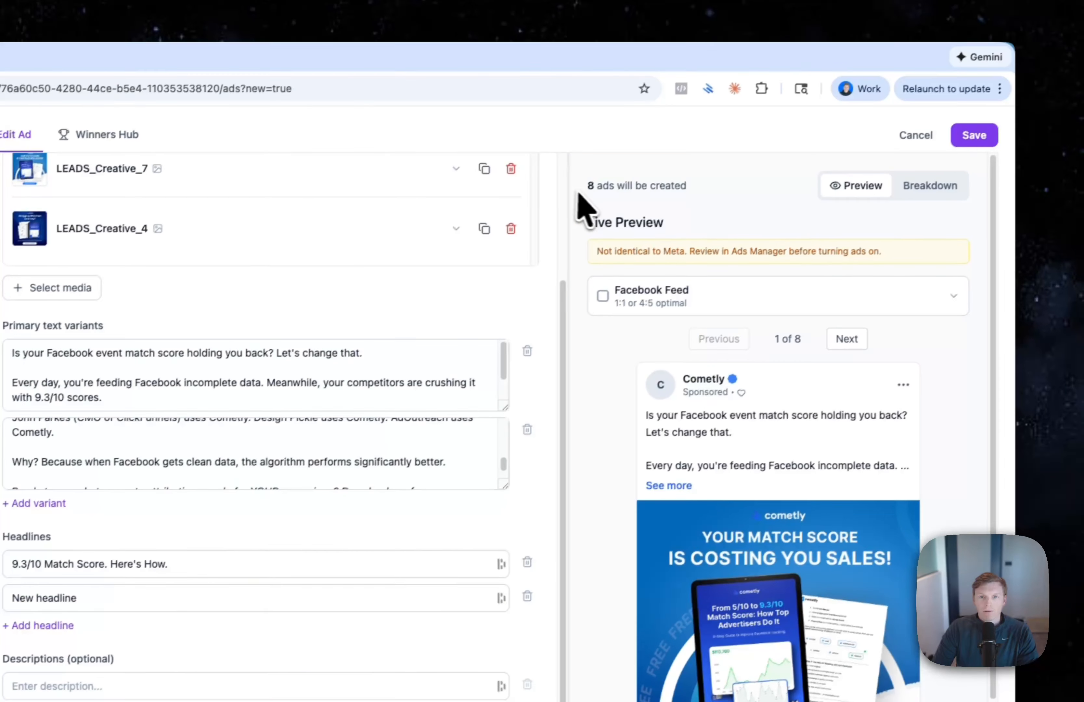
Check how the extra headline changes the ad count and configuration breakdown, and return to the live preview
left_click_drag(578, 194, 686, 187)
left_click(930, 186)
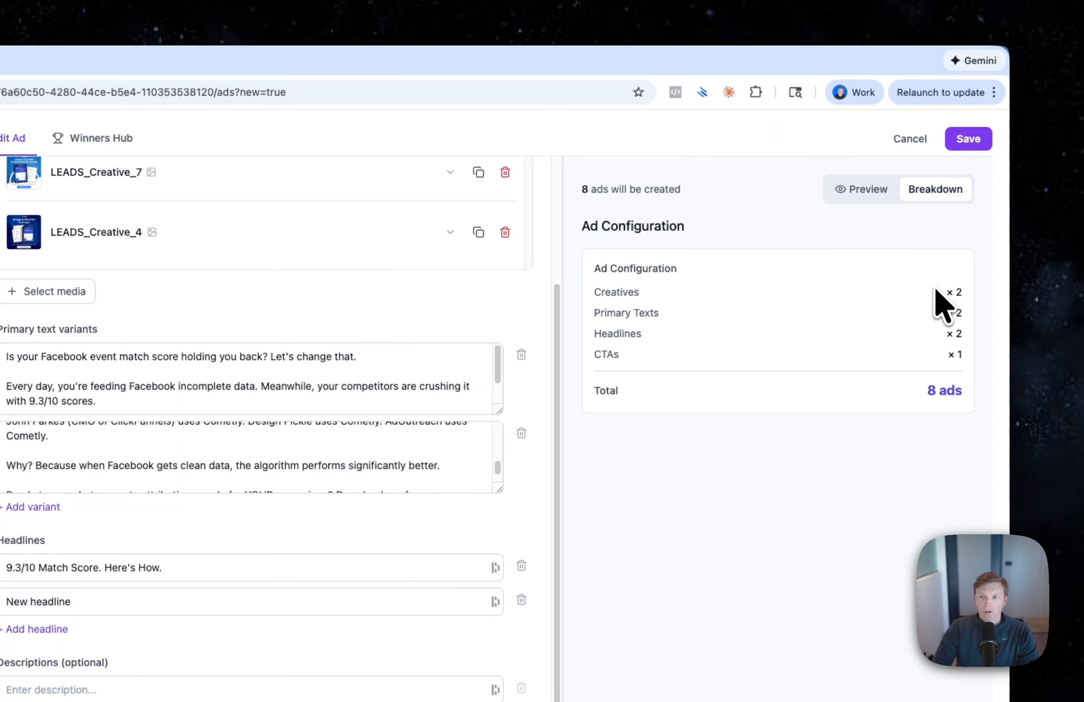
left_click_drag(942, 315, 965, 337)
left_click(860, 190)
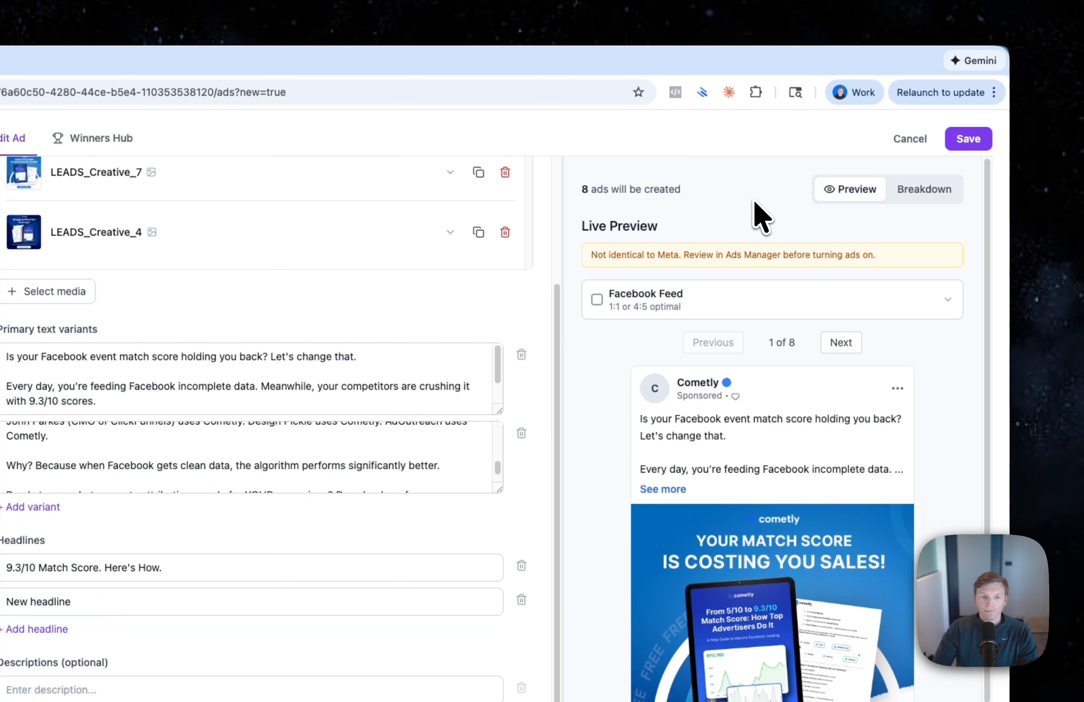
Delete the "New headline" variant from the template and review the remaining fields
scroll(476, 434, "up", 3)
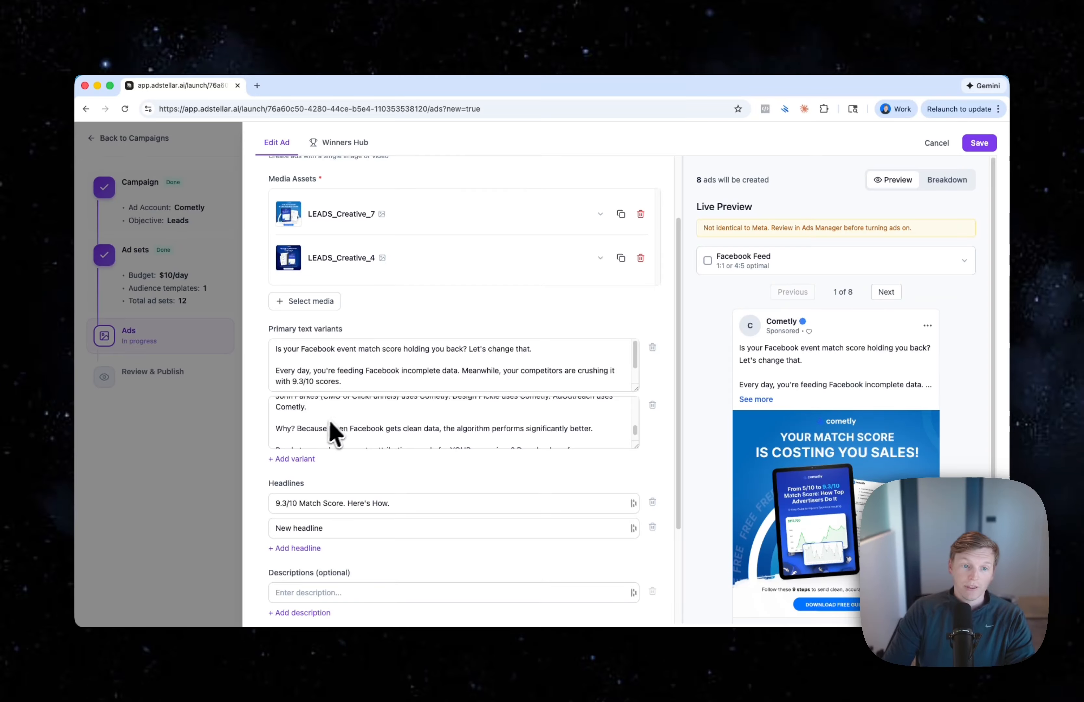
scroll(331, 431, "down", 2)
scroll(358, 467, "down", 2)
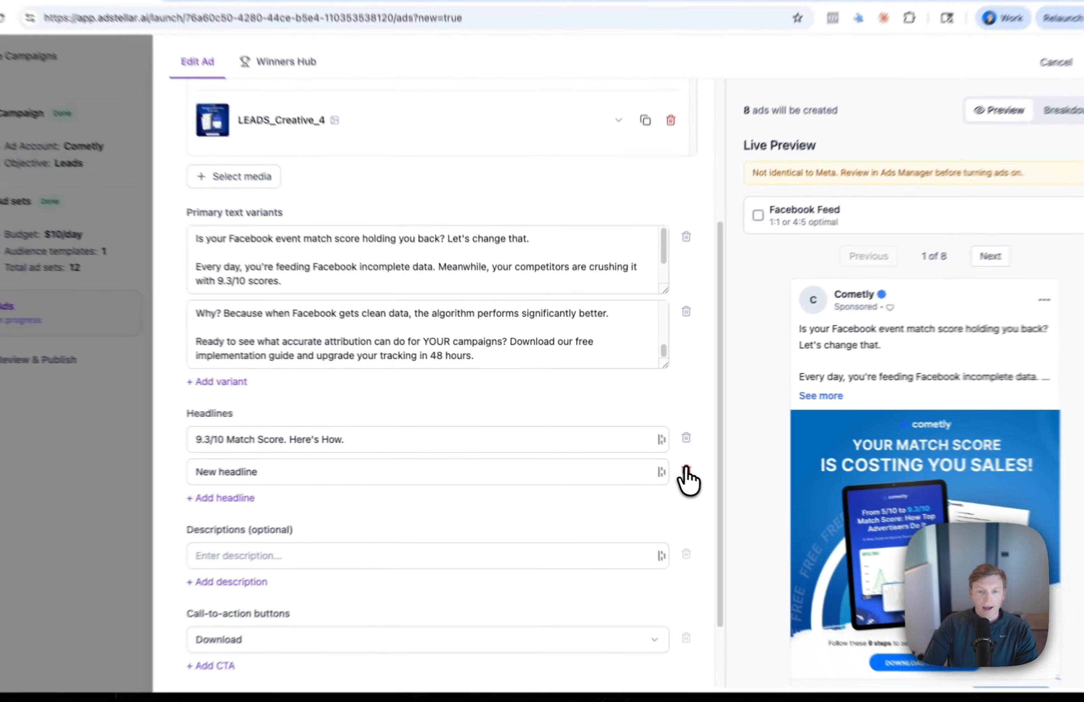
left_click(652, 456)
scroll(427, 377, "down", 2)
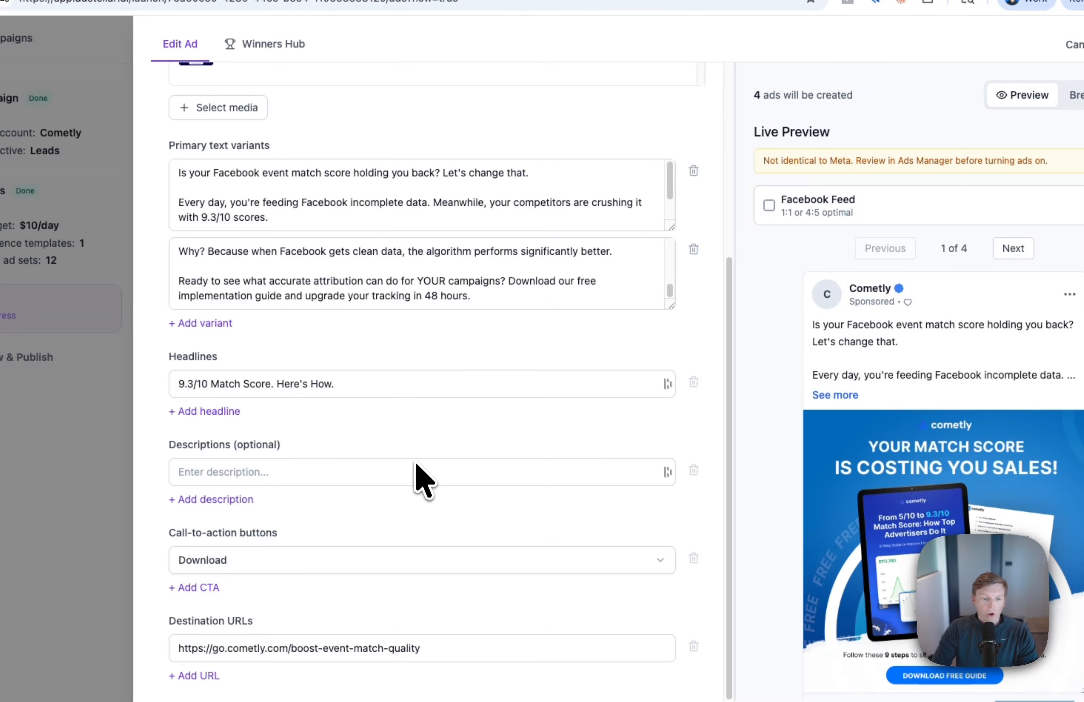
scroll(436, 440, "up", 5)
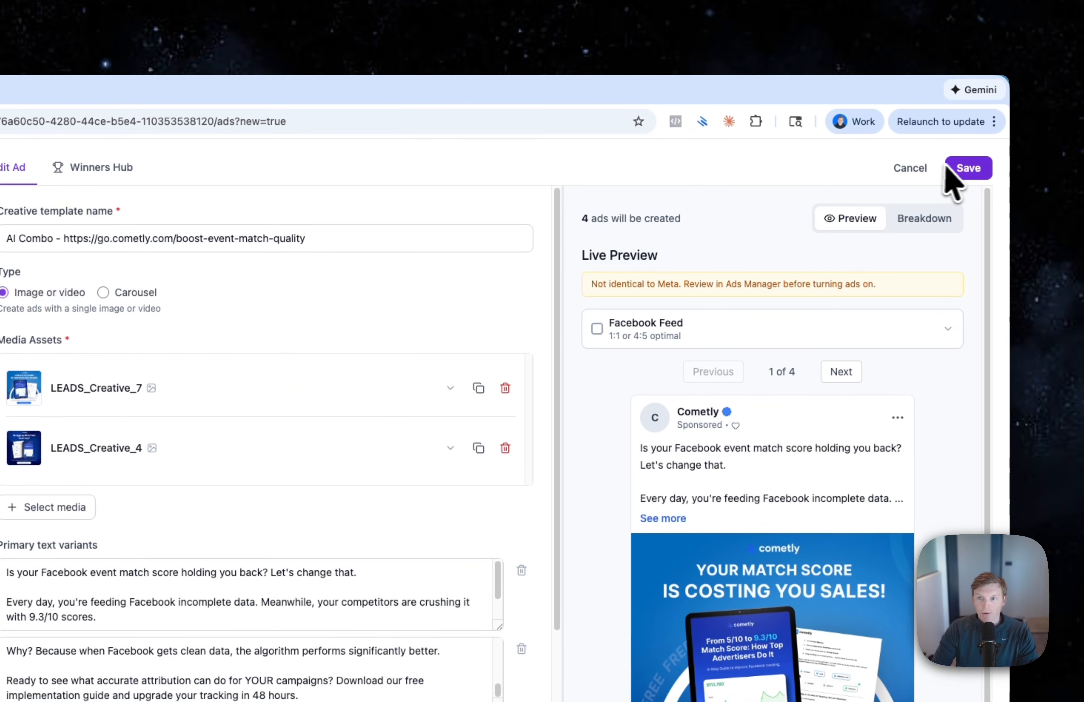
Rename the creative template to "Grant test 1" and save it
triple_click(326, 239)
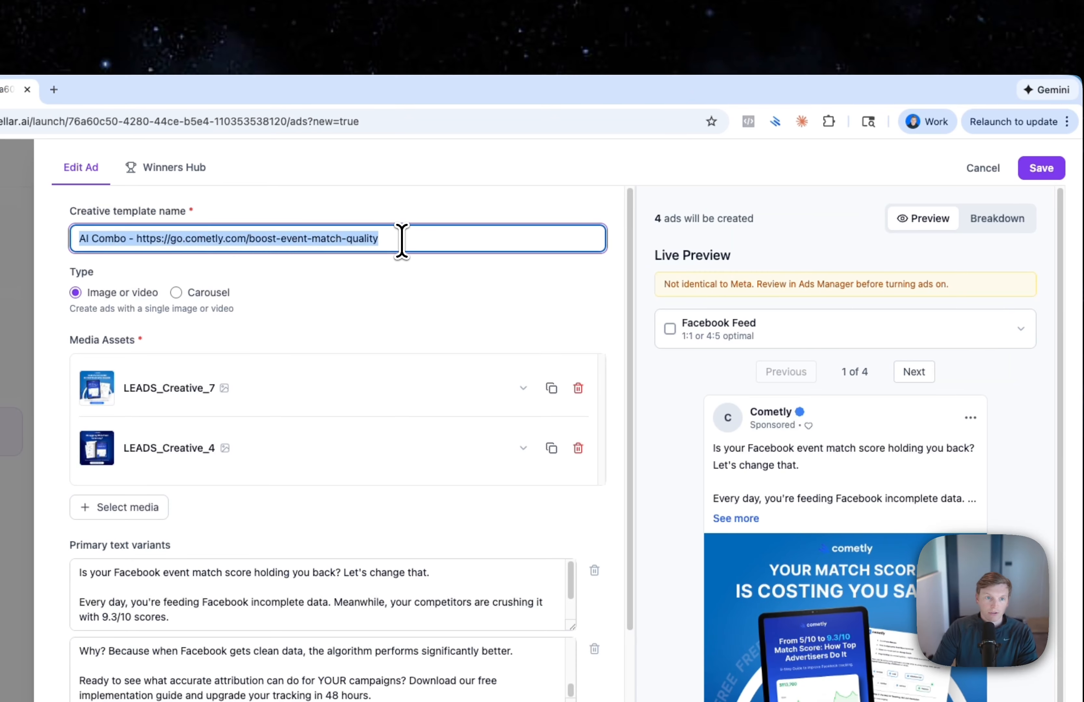
type("Grant test 1")
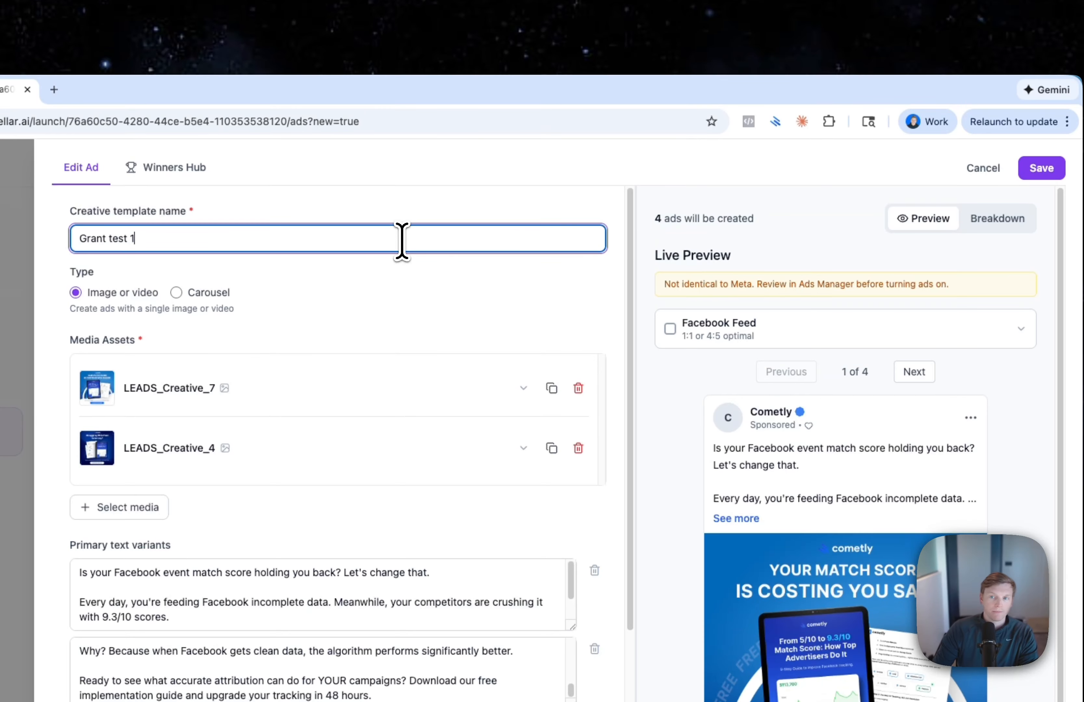
left_click(1042, 168)
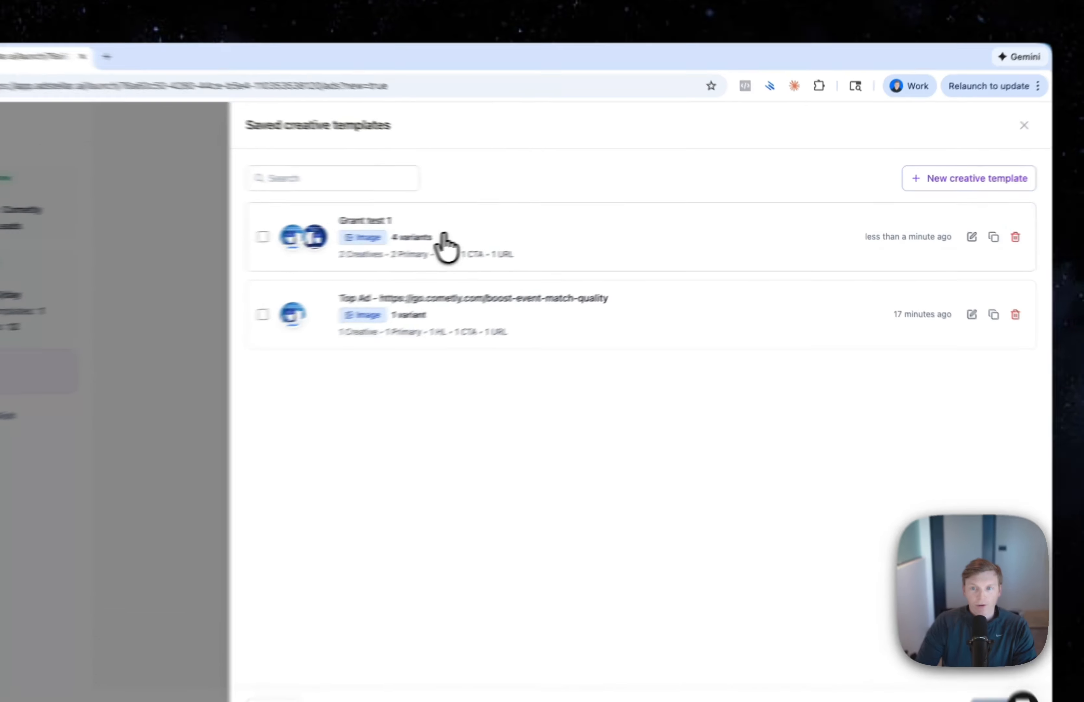
Add the saved "Grant test 1" creative template to the campaign's ads and check the total ads calculation
left_click(506, 232)
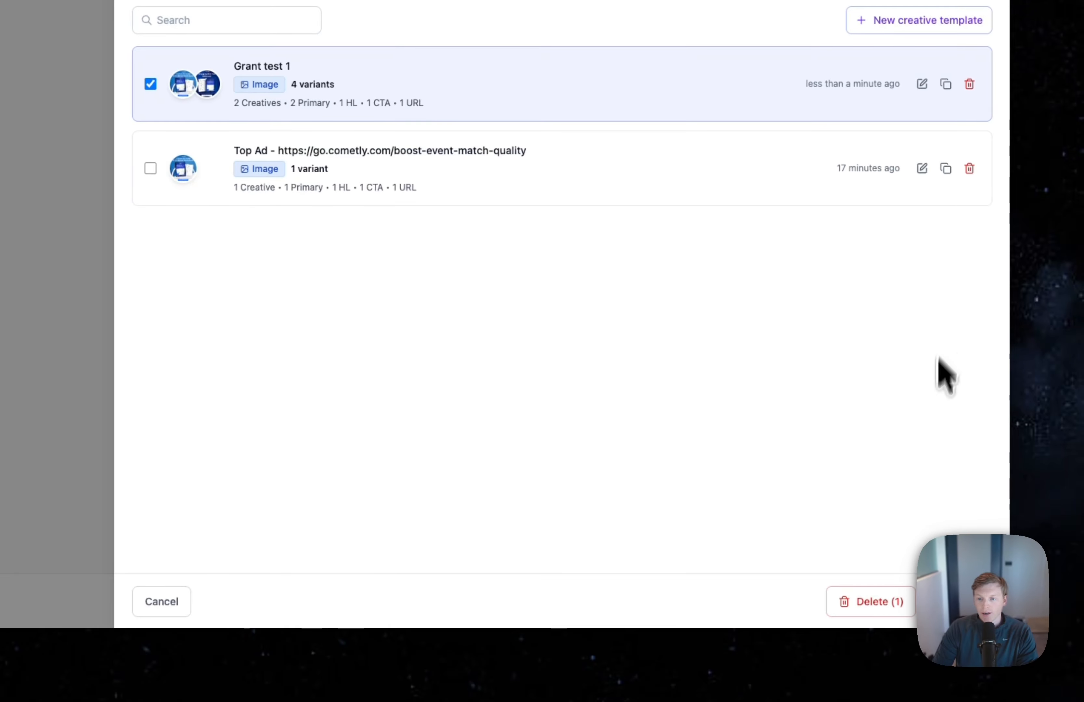
left_click(955, 602)
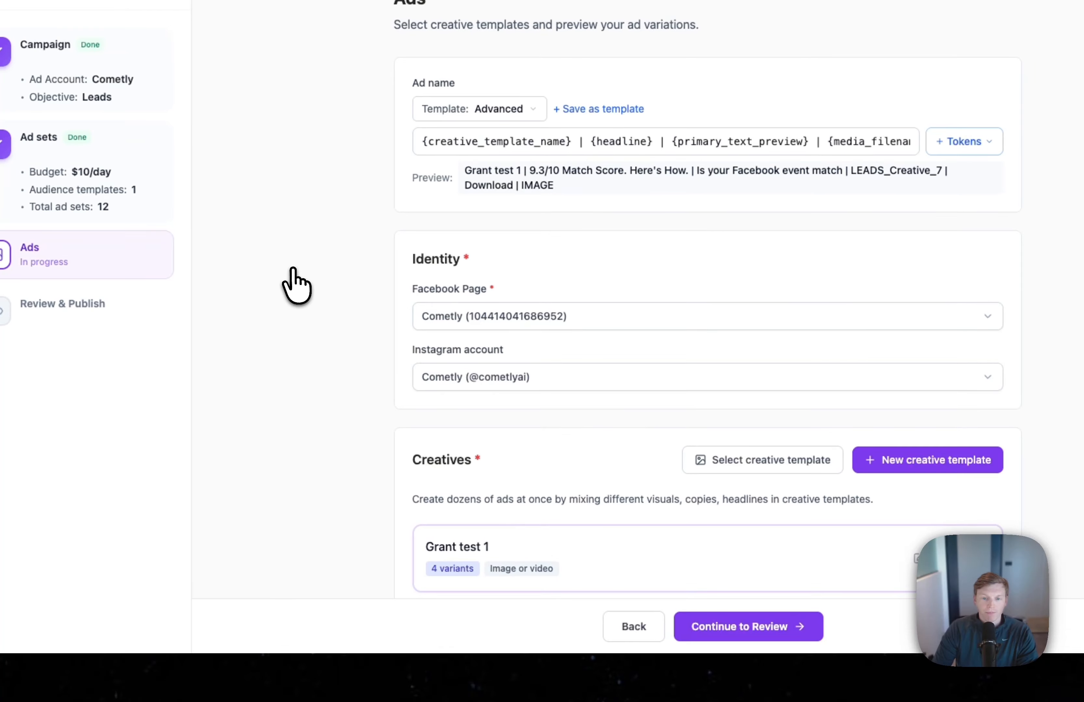
scroll(297, 275, "down", 1)
scroll(301, 291, "down", 5)
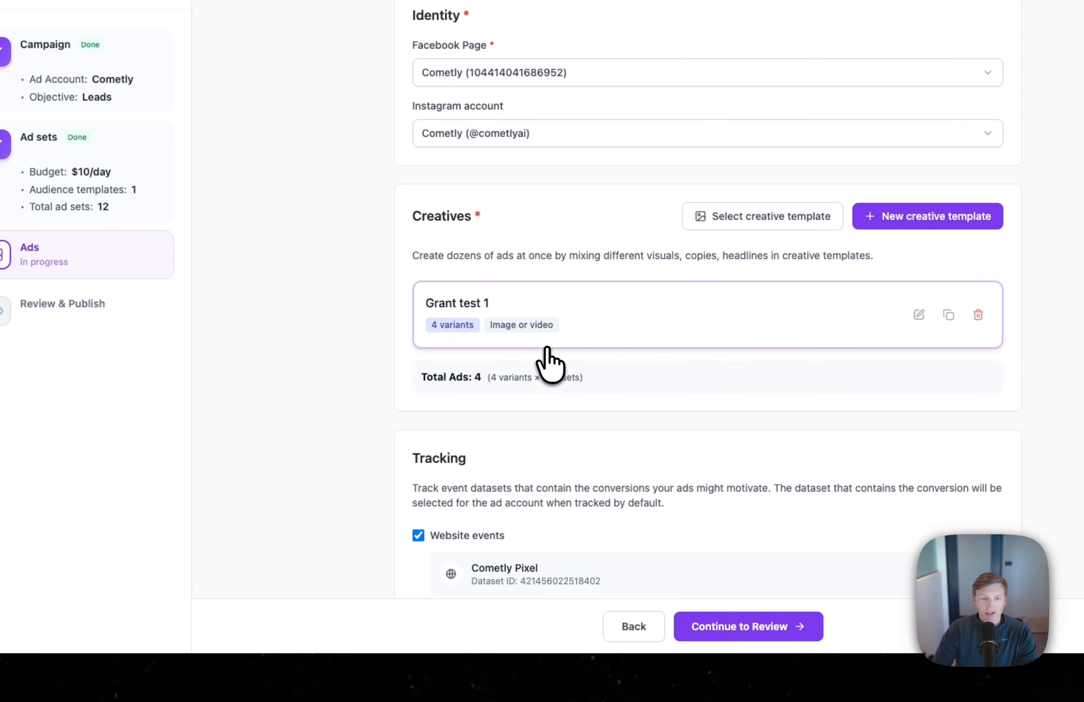
left_click_drag(422, 377, 559, 378)
left_click(515, 376)
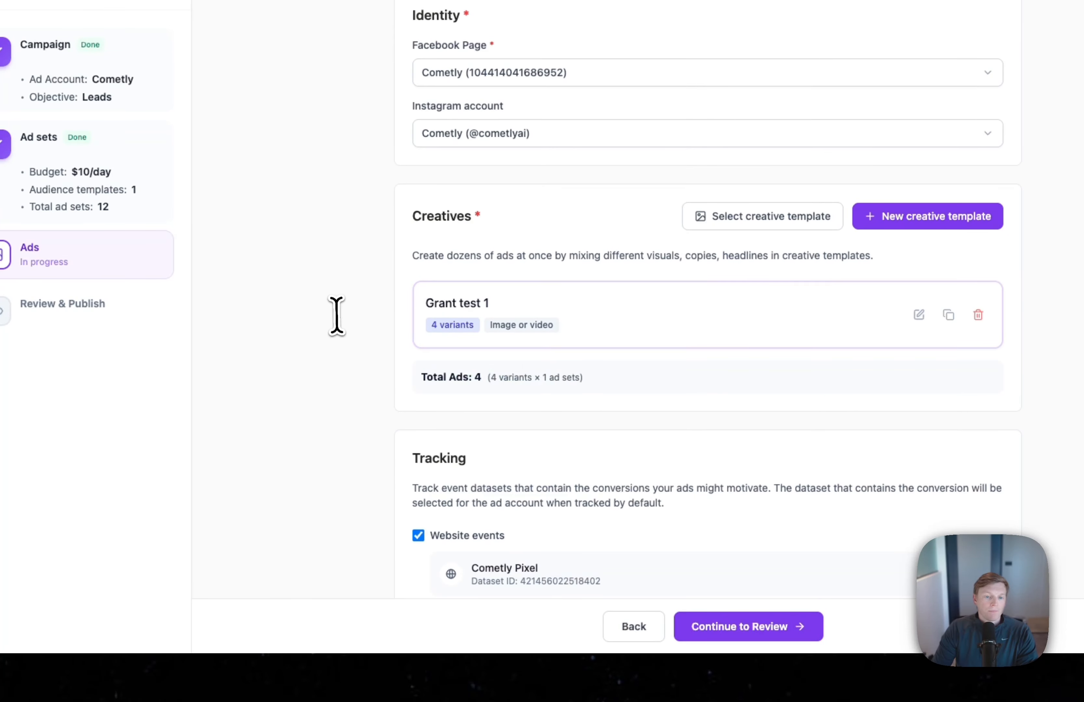
Build the ads' URL parameters from the default Cometly attribution tracking template and apply them
scroll(337, 316, "down", 3)
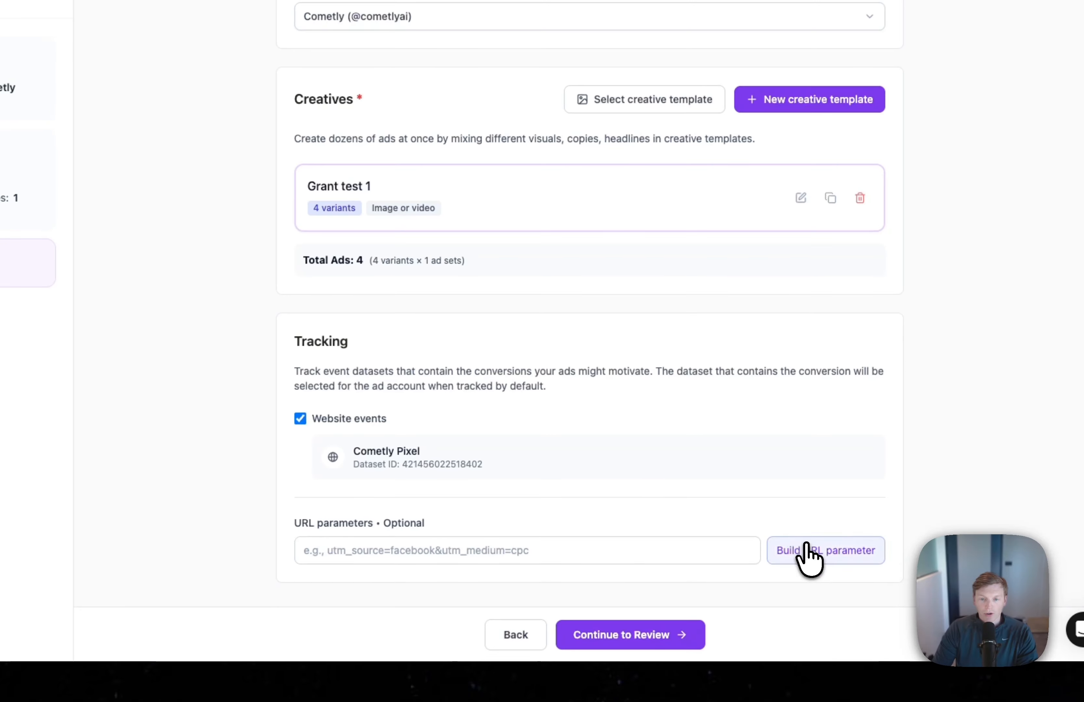
left_click(914, 543)
scroll(455, 478, "down", 3)
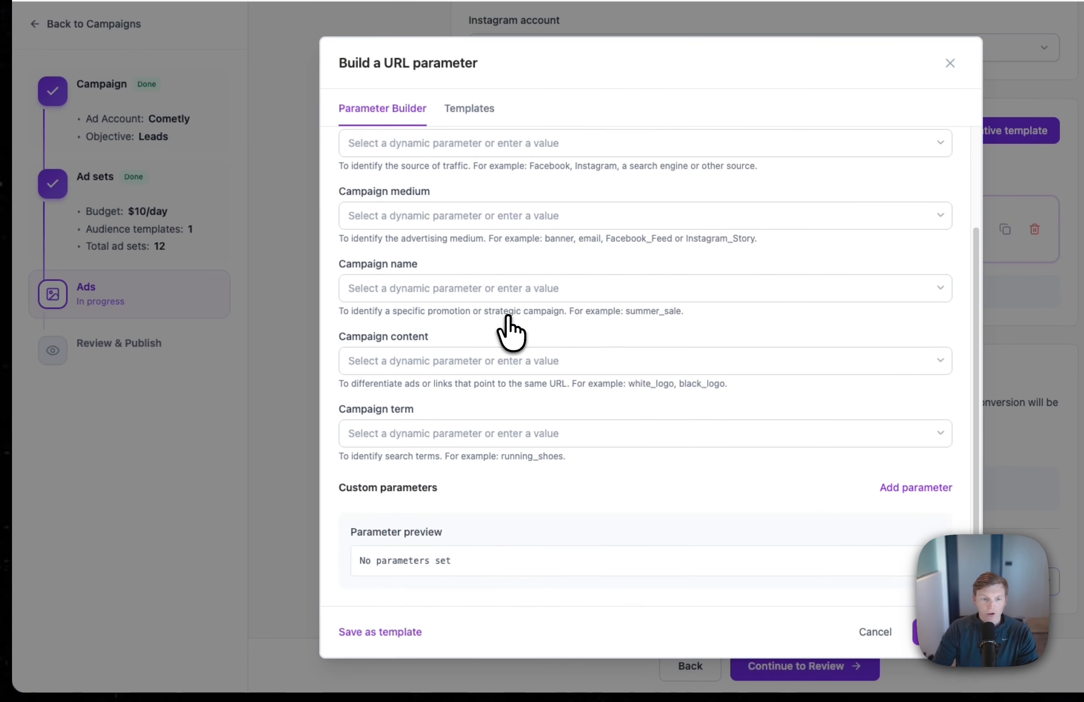
scroll(479, 369, "up", 3)
left_click(451, 155)
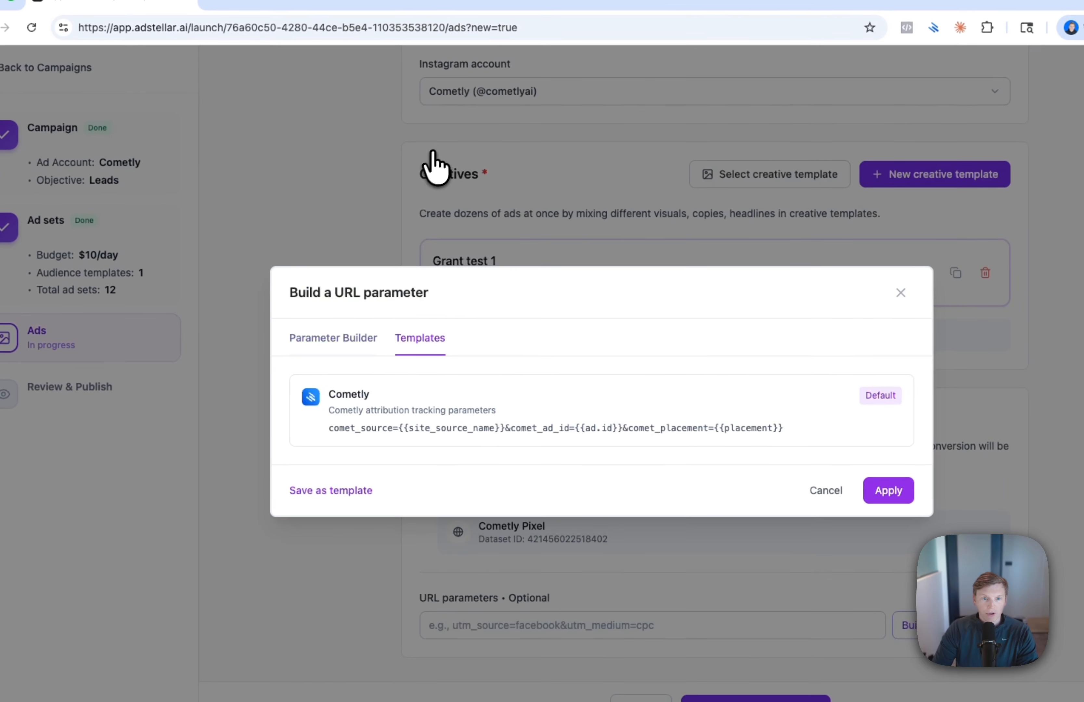
left_click(358, 416)
scroll(683, 458, "down", 2)
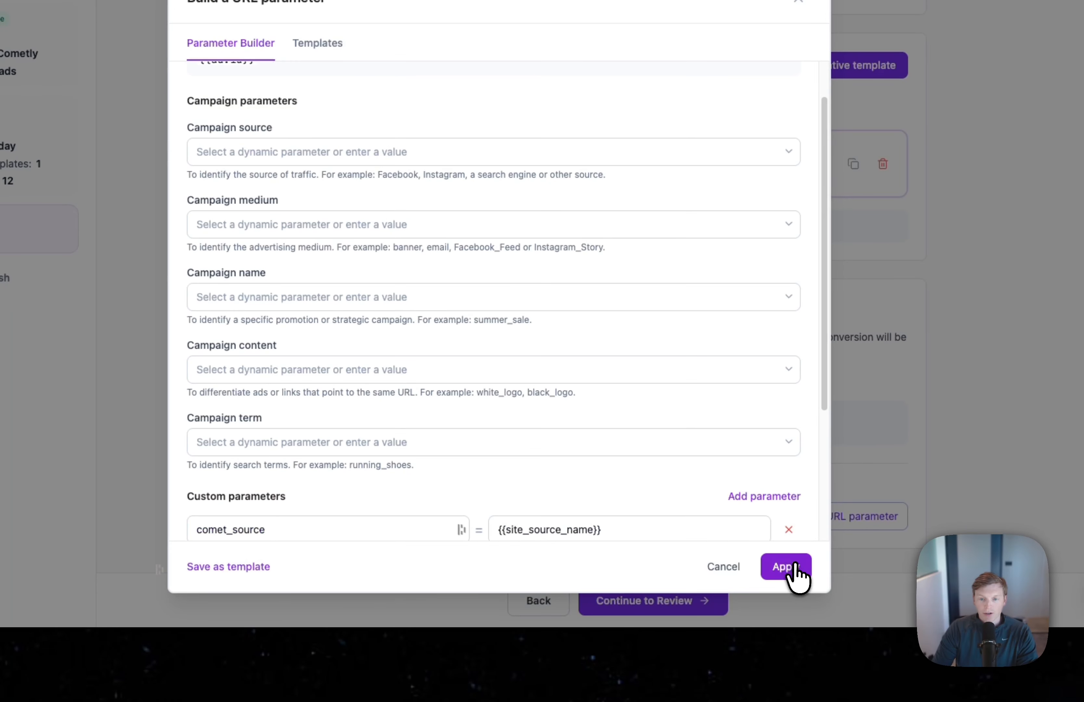
left_click(809, 592)
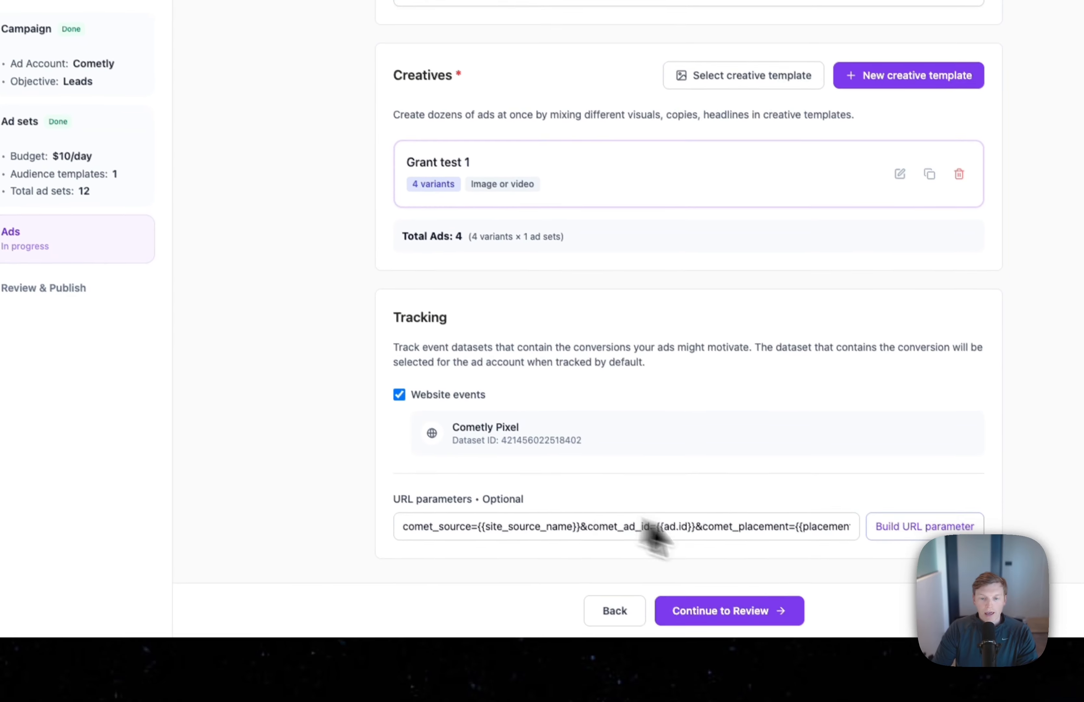
Continue to the review stage and check the campaign's budget, ad set and ad totals, and publishing options
left_click(732, 601)
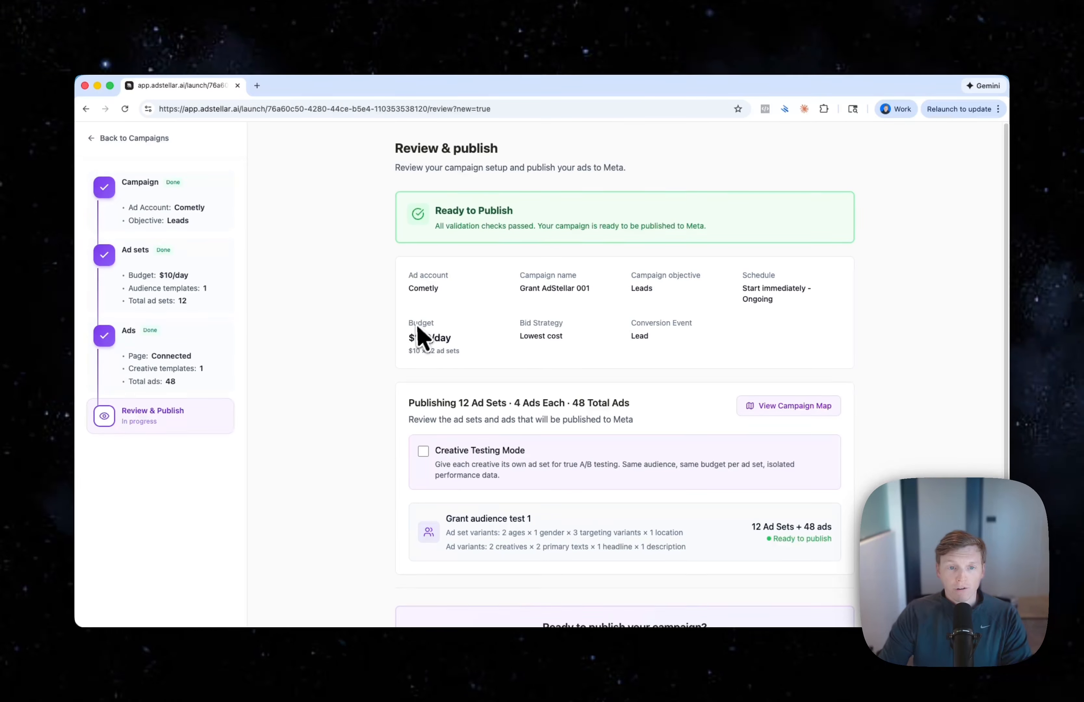
left_click_drag(409, 402, 475, 403)
left_click(473, 402)
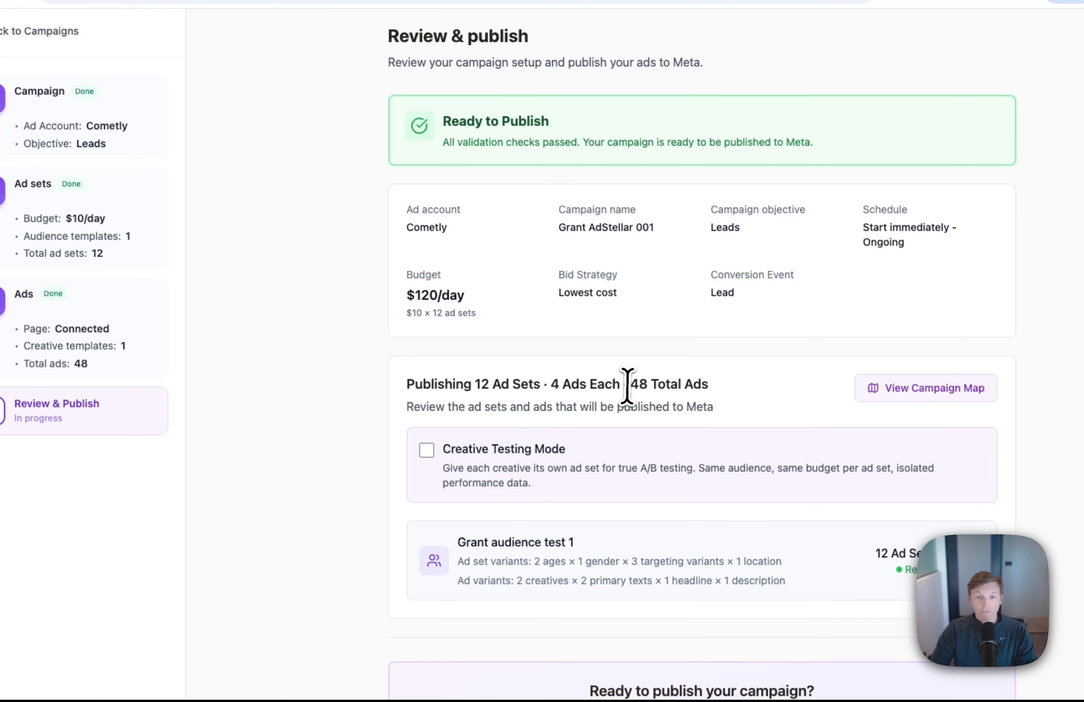
mouse_move(627, 387)
left_mouse_down()
mouse_move(715, 388)
mouse_move(621, 383)
left_mouse_up()
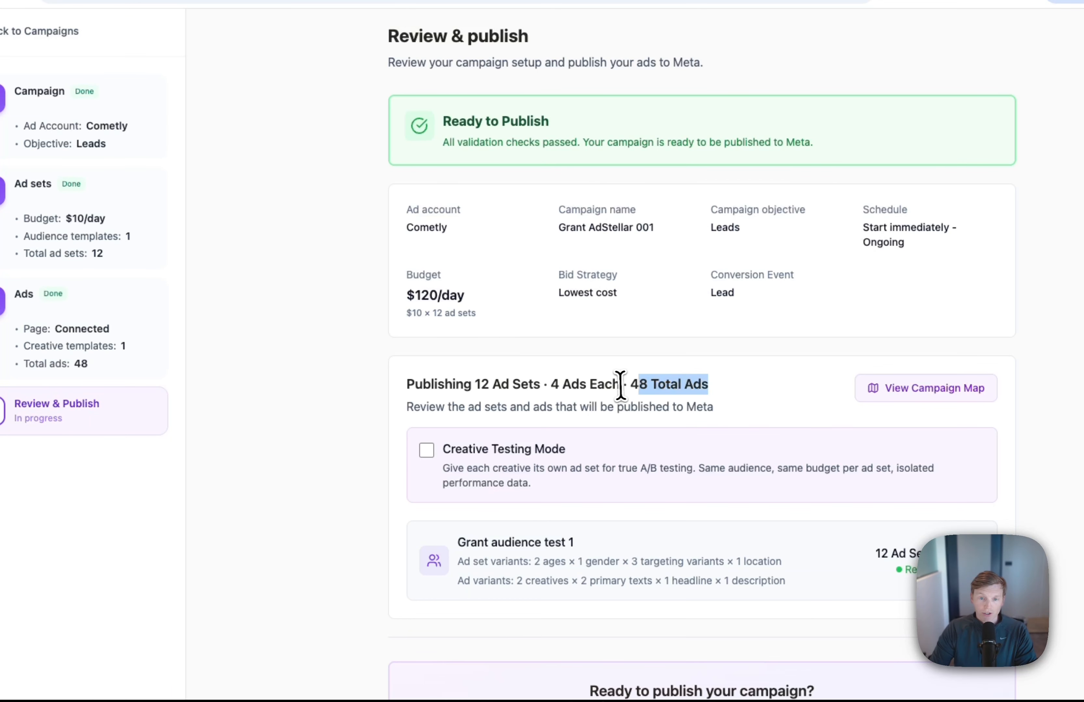
scroll(351, 390, "up", 1)
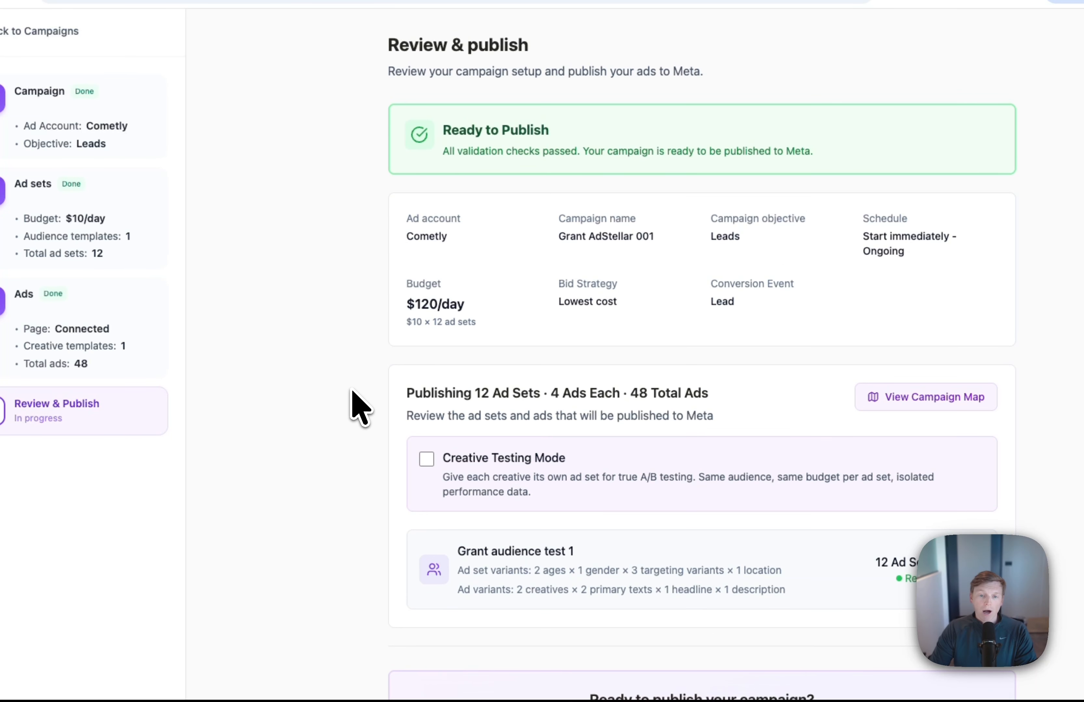
scroll(353, 405, "down", 3)
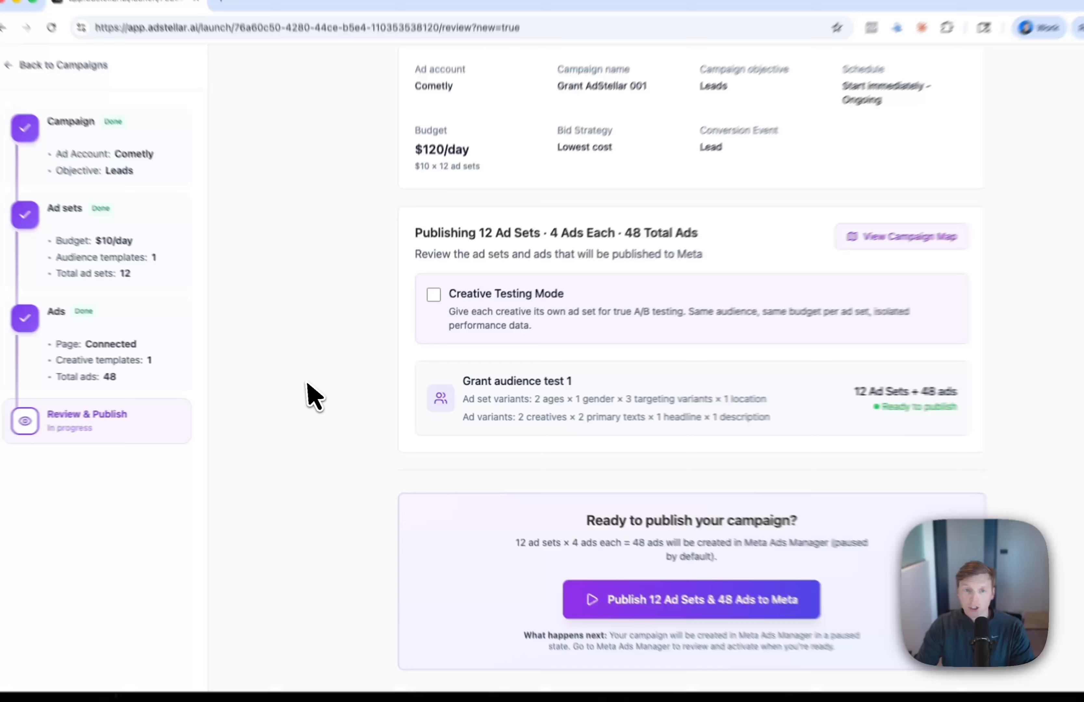
scroll(326, 389, "up", 1)
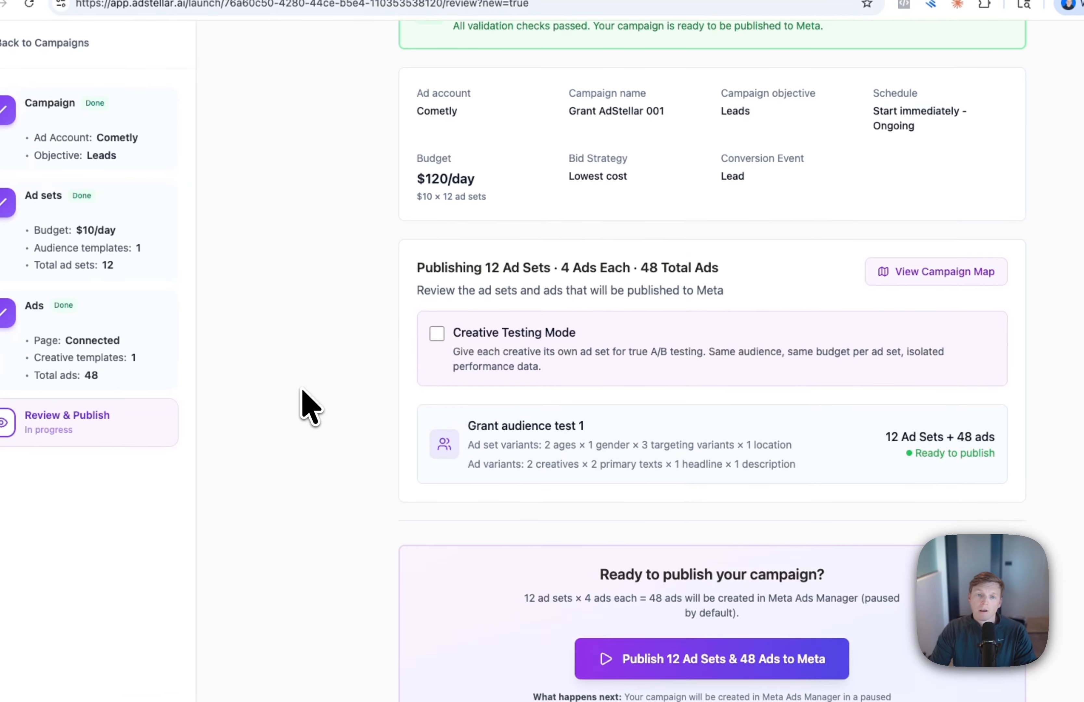
scroll(369, 360, "up", 2)
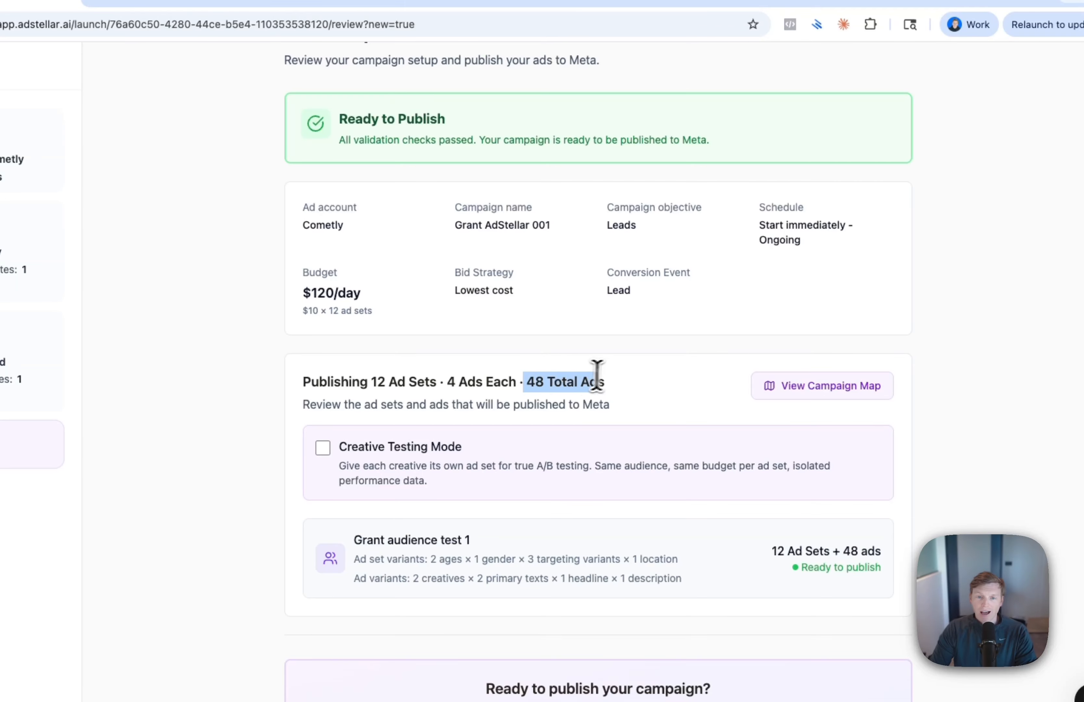
left_click(692, 377)
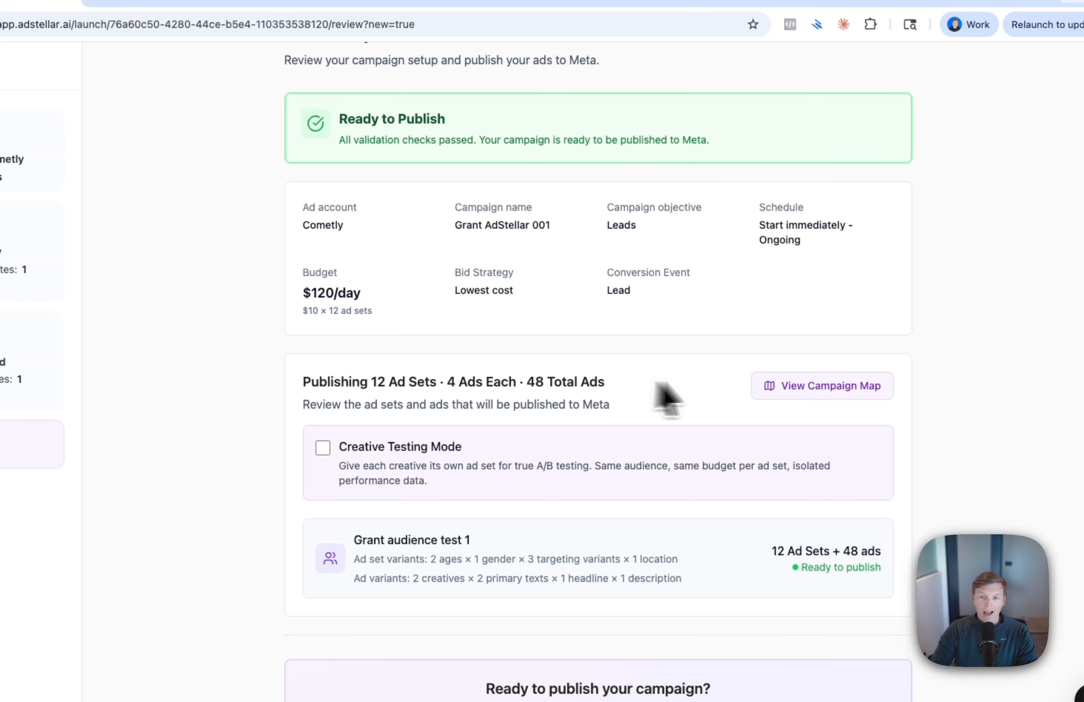
Open the campaign map and examine how the campaign branches into its ad sets
left_click(793, 385)
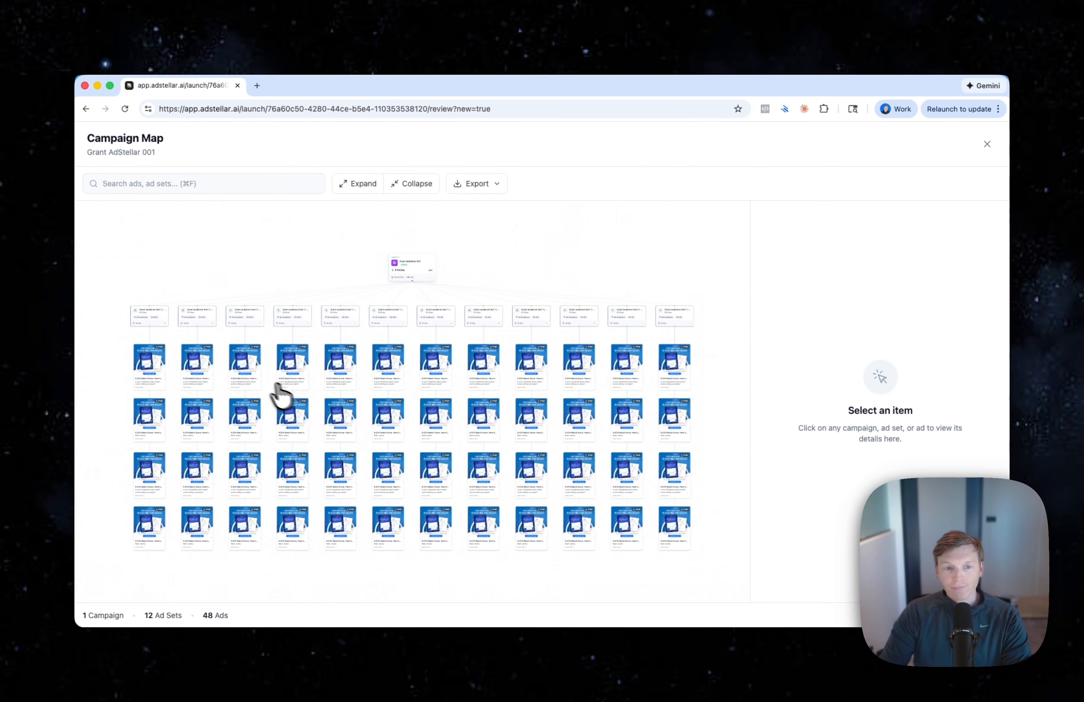
scroll(326, 366, "up", 2)
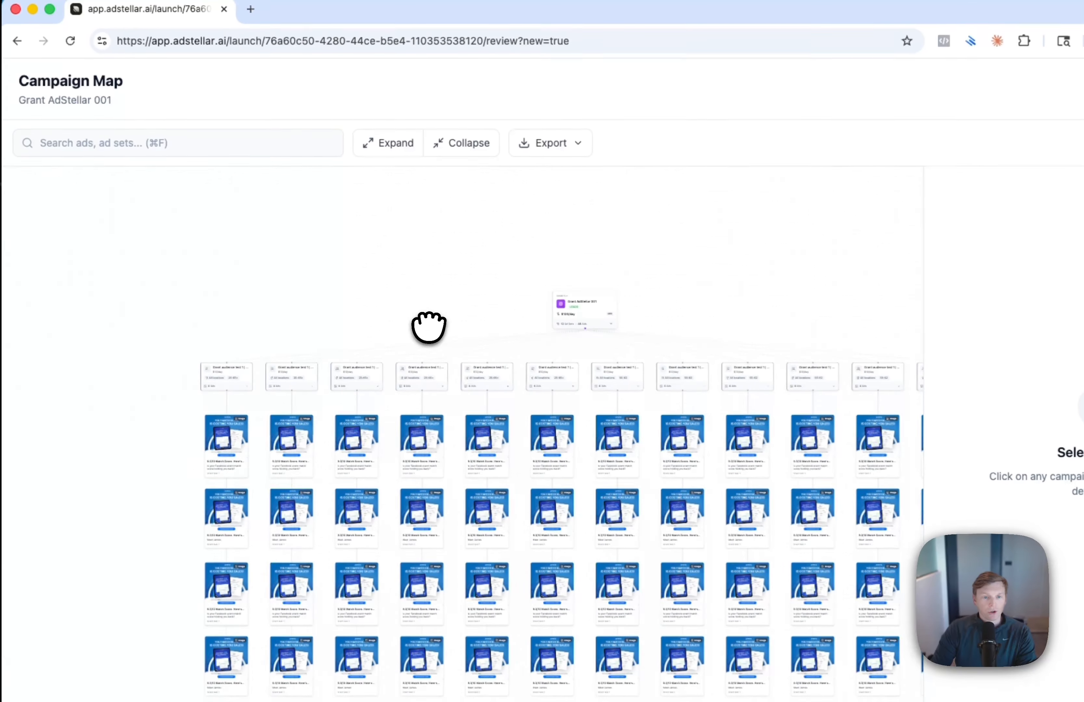
scroll(448, 392, "up", 5)
scroll(444, 403, "down", 3)
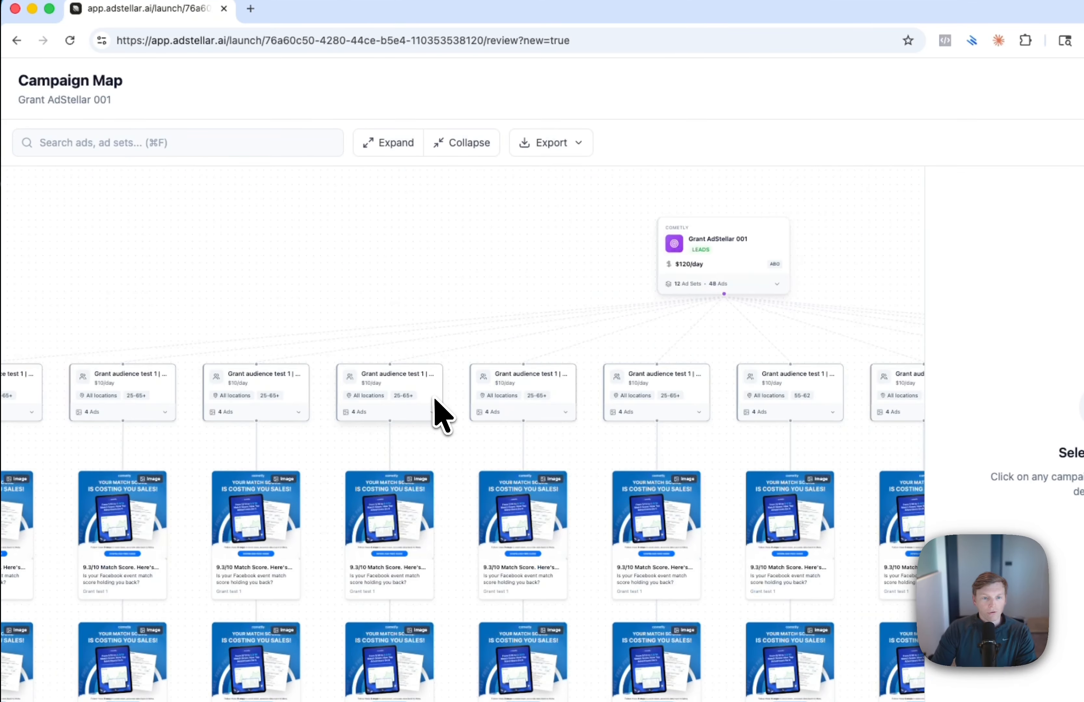
left_click_drag(588, 294, 629, 262)
scroll(322, 318, "up", 5)
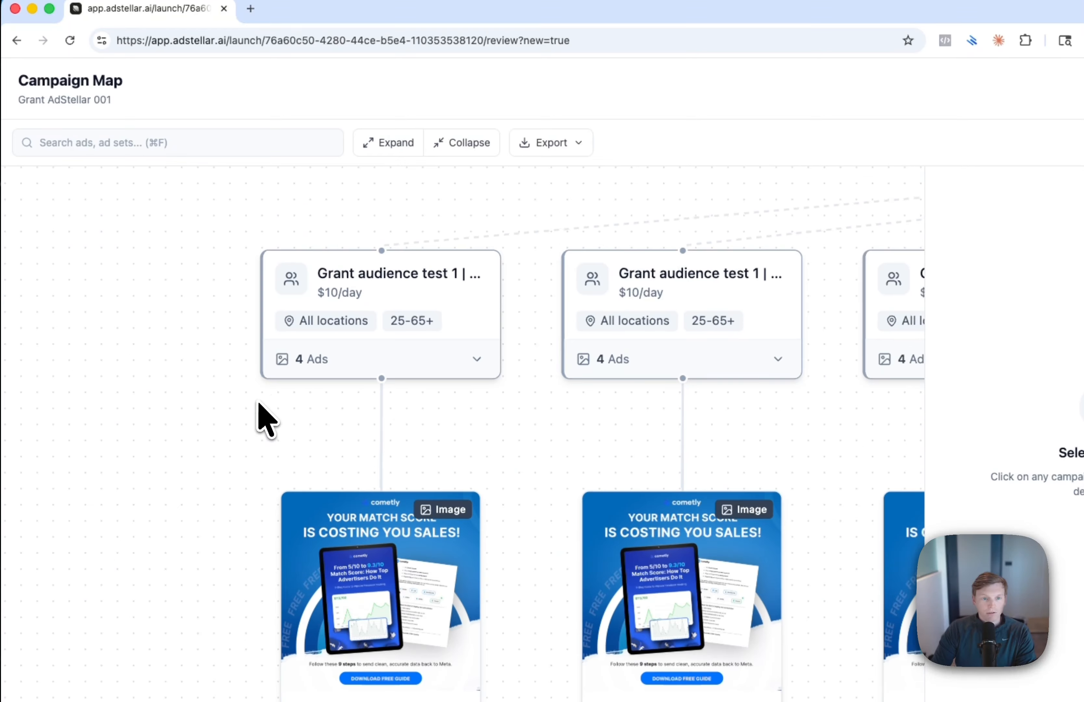
scroll(259, 400, "down", 3)
scroll(315, 361, "down", 3)
left_click_drag(384, 314, 314, 359)
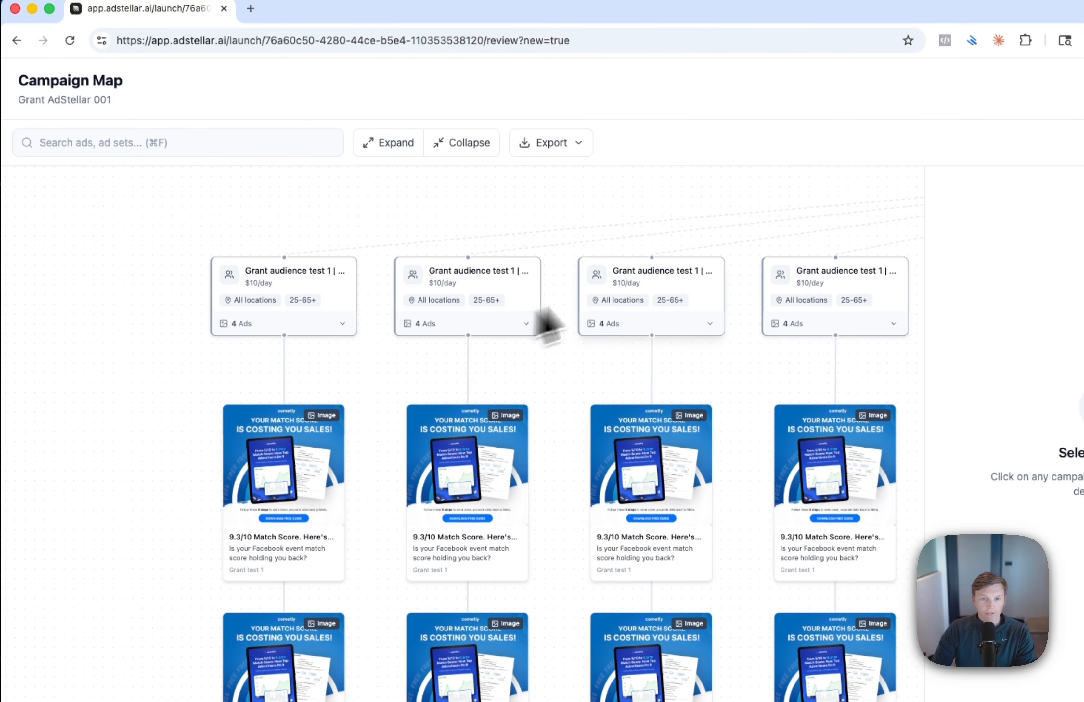
Look through the ads stacked beneath the ad sets in the campaign map
left_click_drag(424, 427, 438, 288)
scroll(441, 297, "down", 3)
left_click_drag(439, 570, 450, 352)
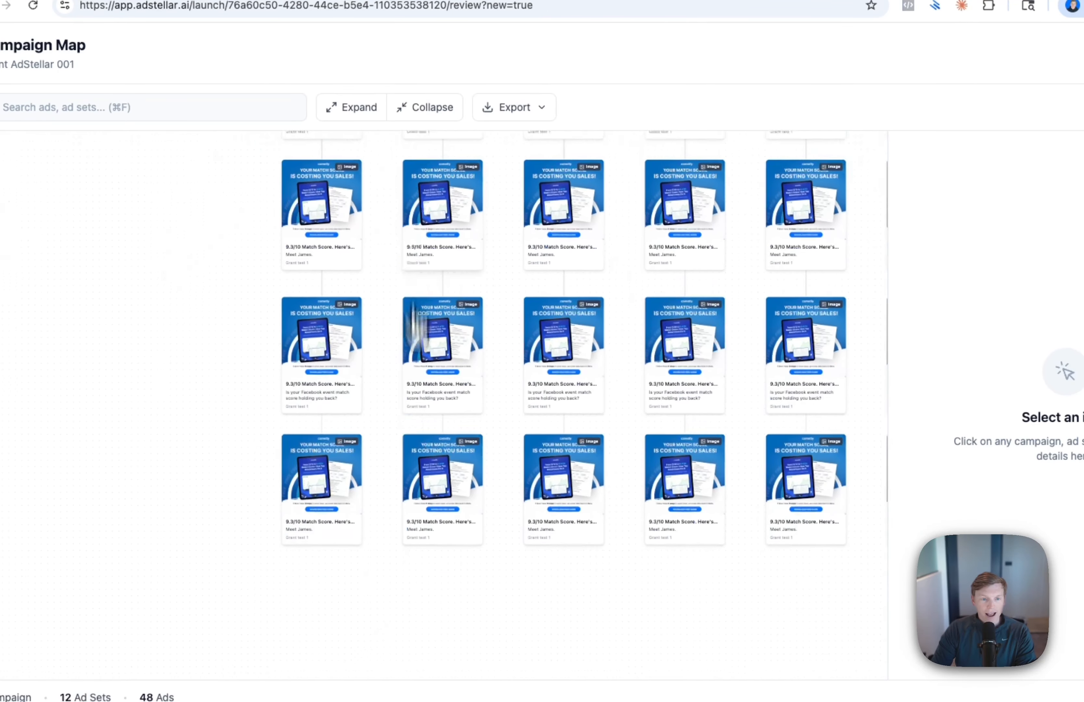
left_click_drag(415, 406, 392, 426)
left_click_drag(385, 360, 365, 538)
left_click_drag(344, 293, 317, 445)
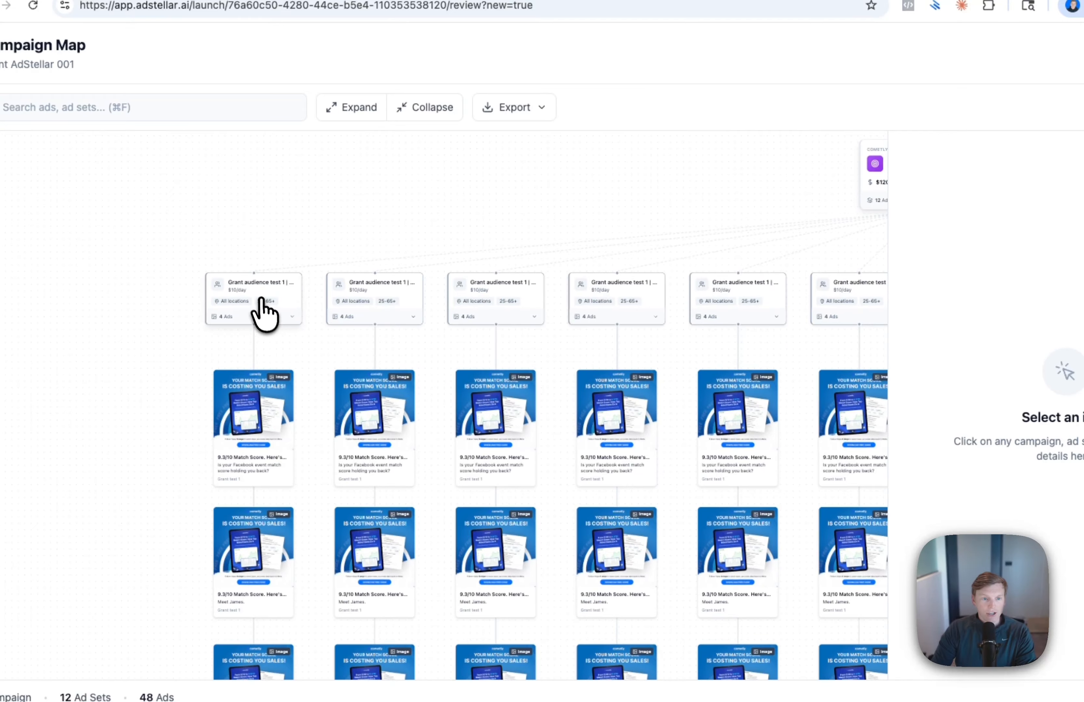
Inspect the first ad set's budget, targeting and placements, and preview the first ad in it
left_click(262, 302)
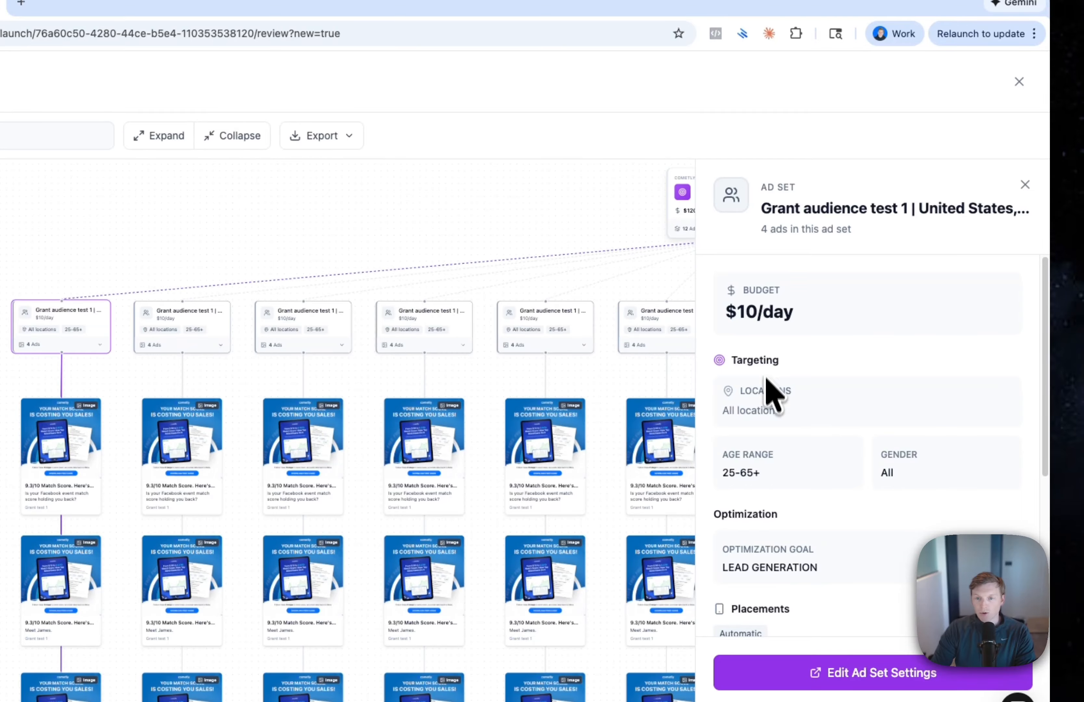
scroll(766, 381, "down", 6)
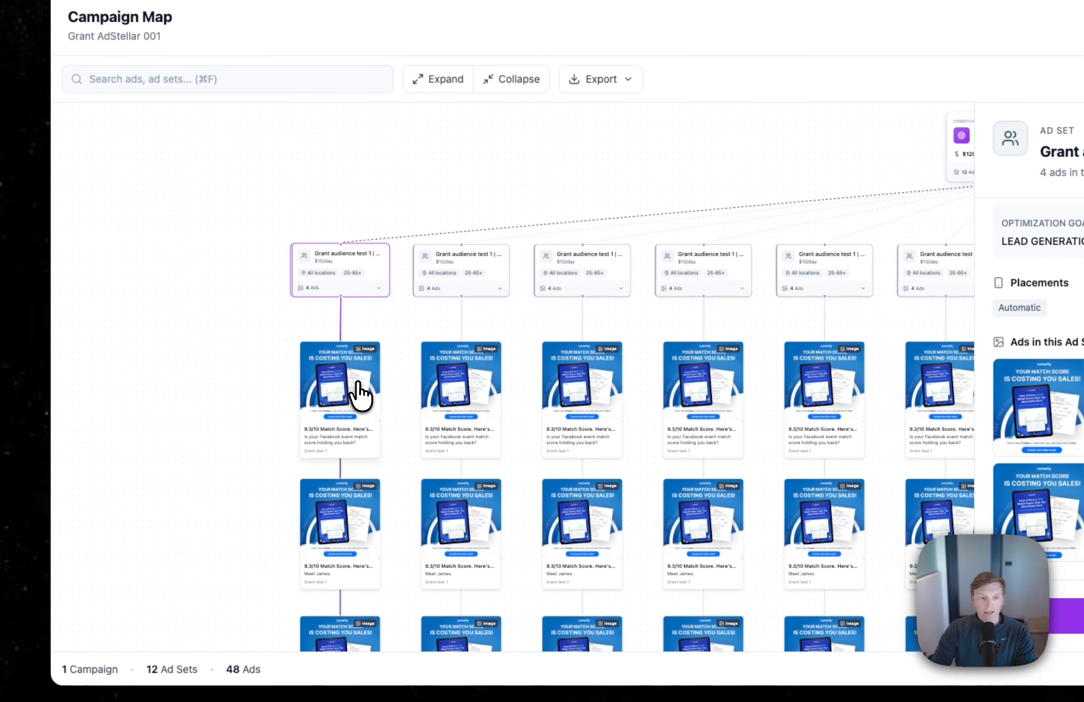
left_click(77, 453)
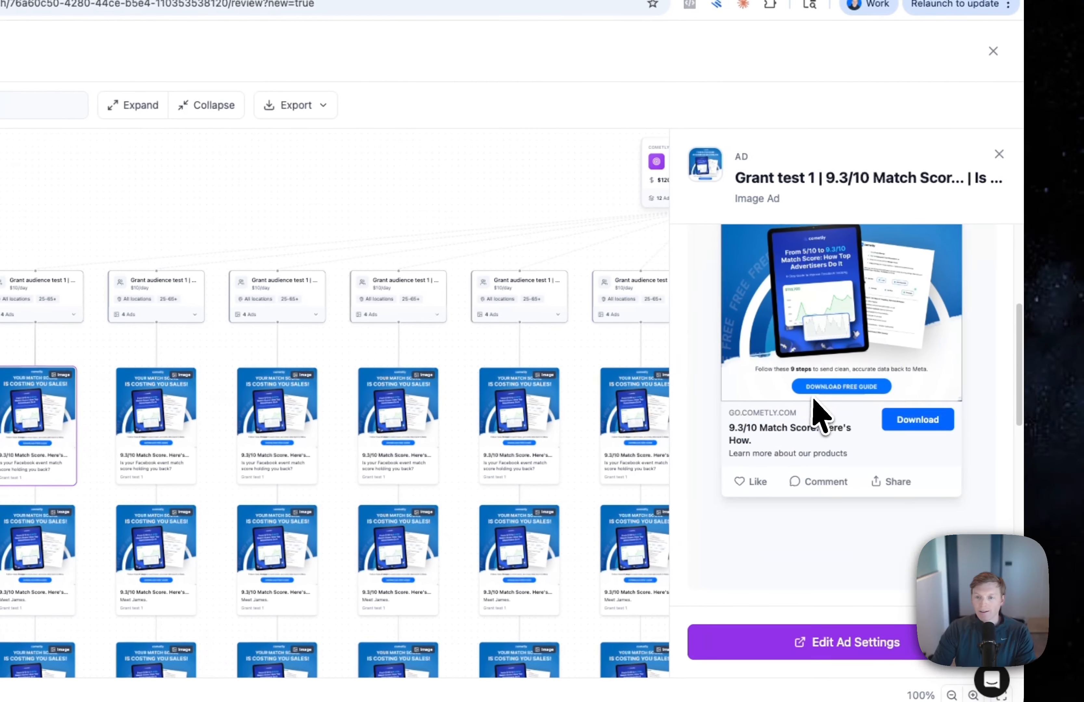
scroll(812, 397, "up", 5)
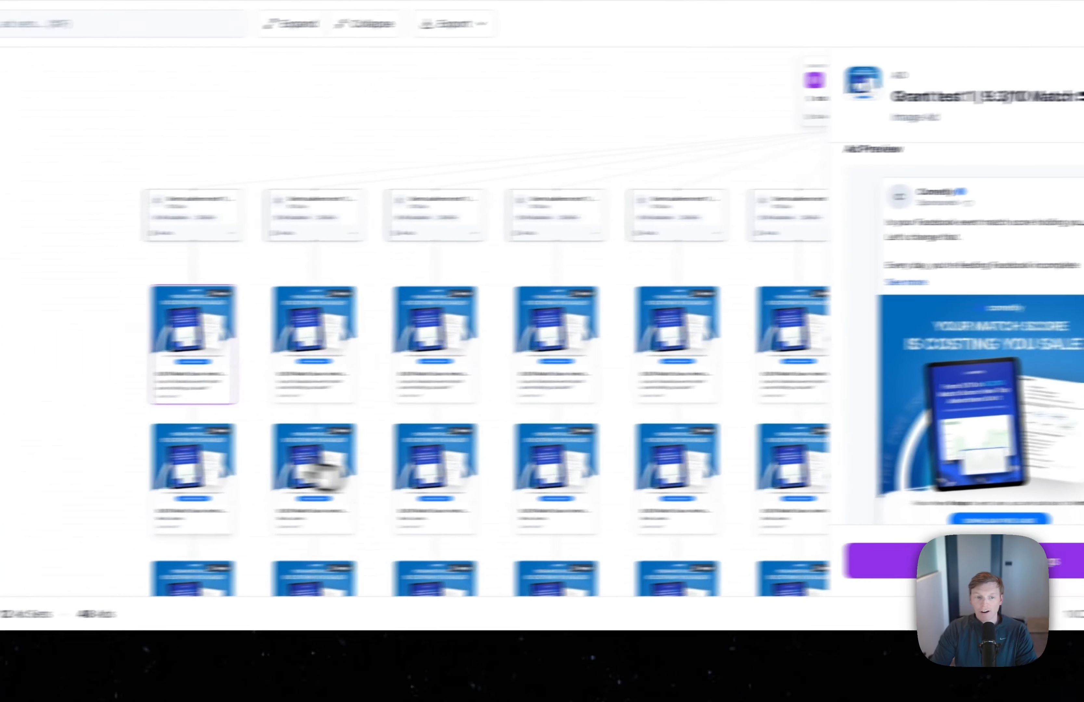
Preview the second and third ads of the first ad set to compare their copy and creatives
left_click(38, 551)
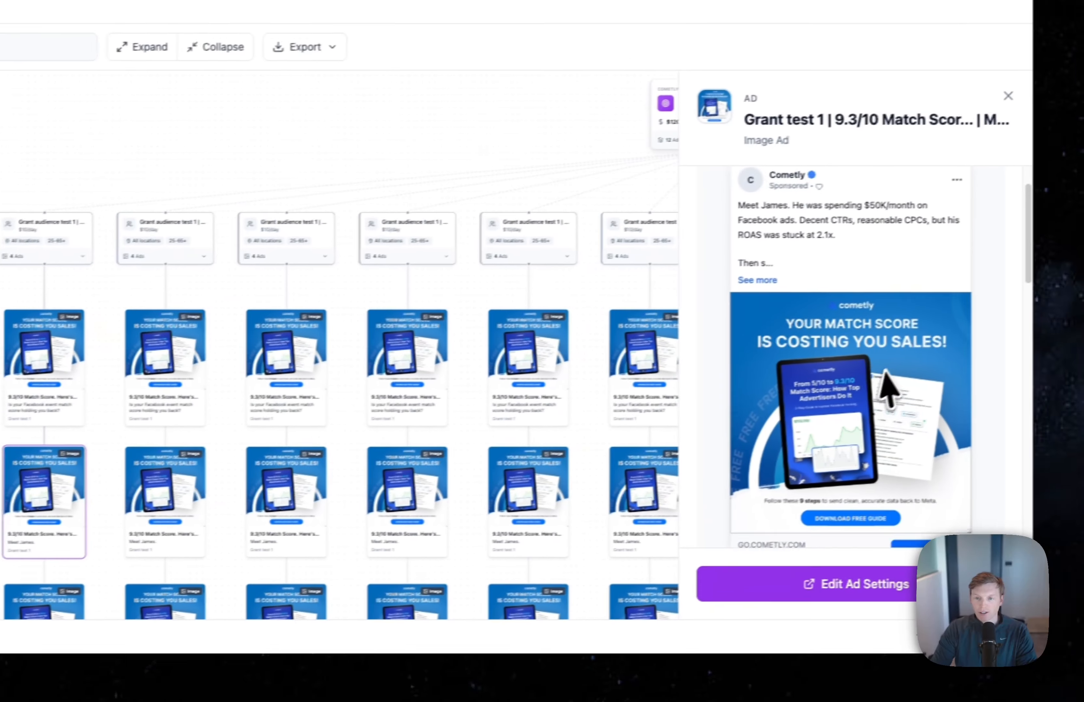
scroll(886, 371, "down", 2)
scroll(58, 447, "down", 2)
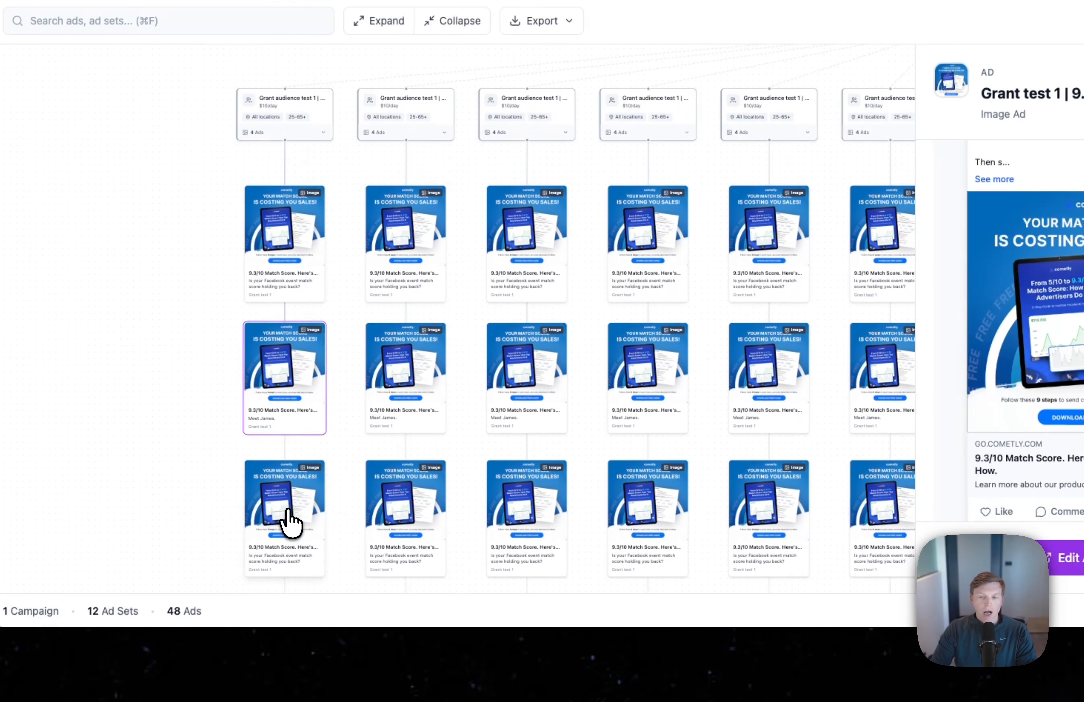
left_click(287, 511)
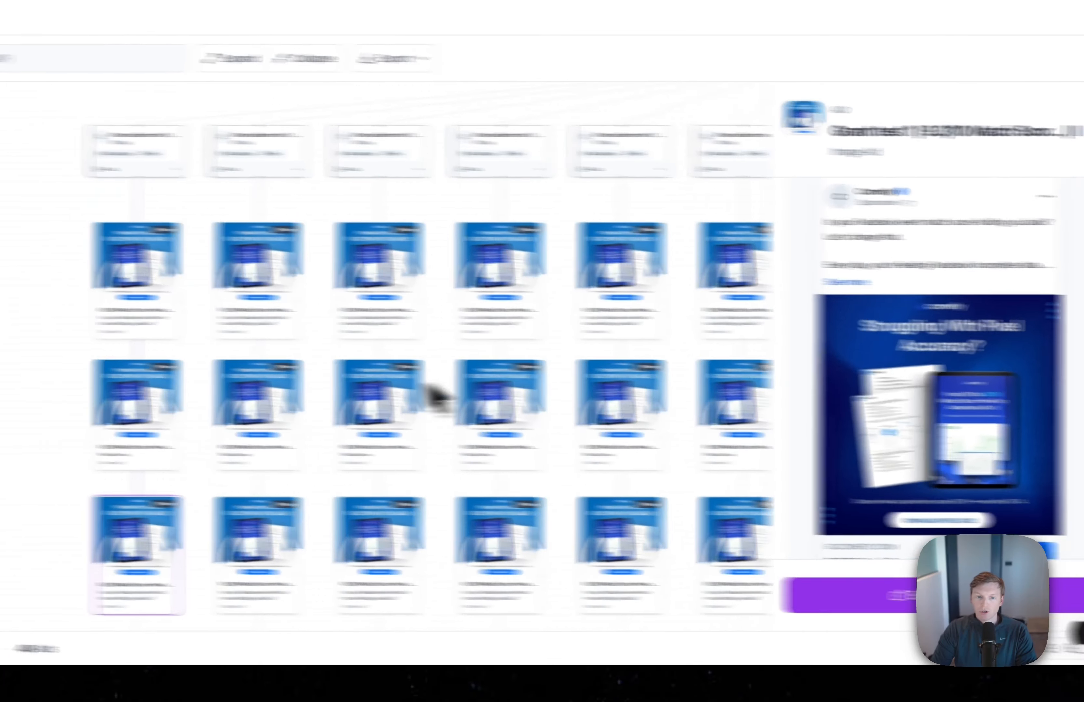
left_click_drag(221, 411, 157, 487)
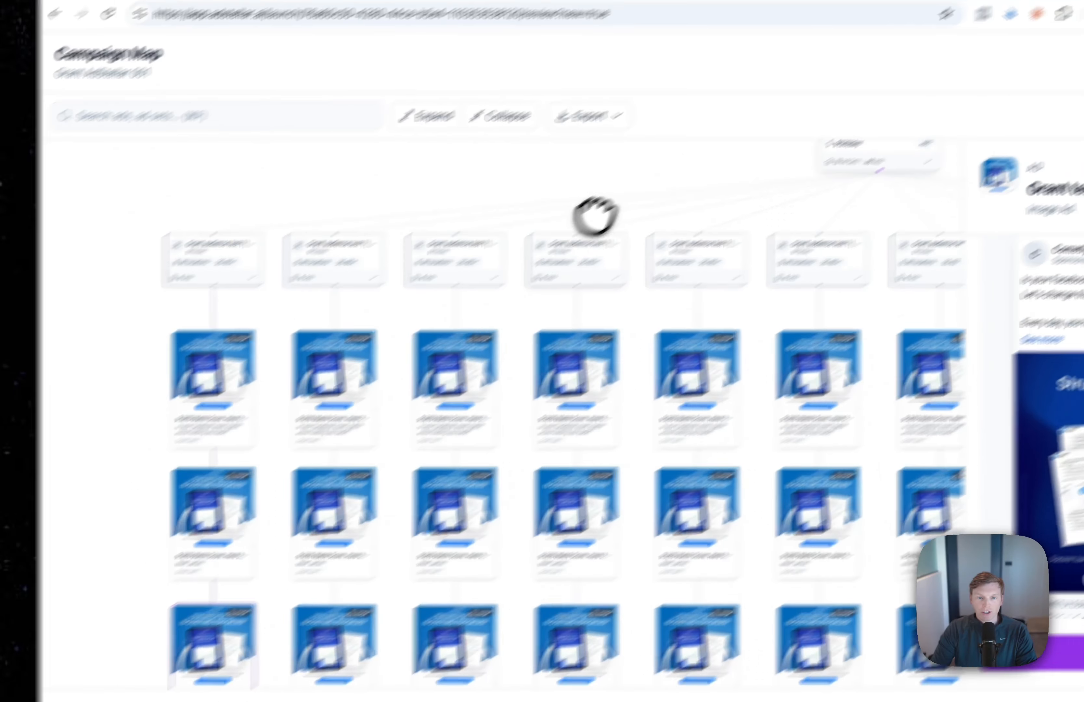
Look over the remaining ad sets branching from the campaign in the campaign map, and close the map
left_click_drag(688, 155, 509, 221)
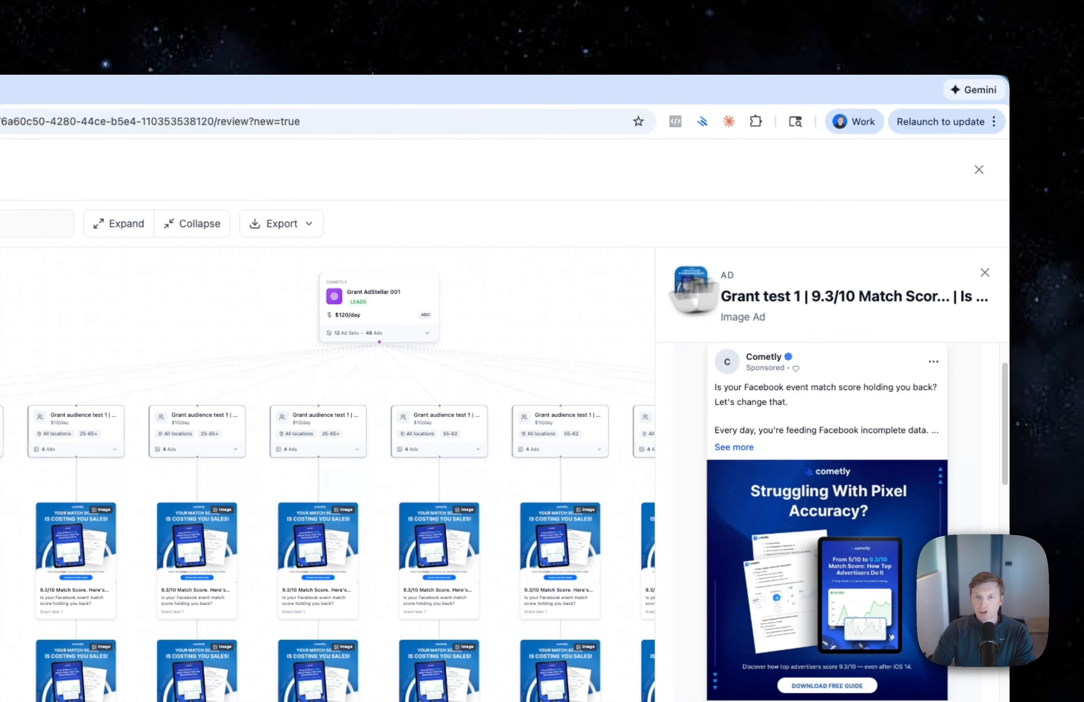
left_click_drag(588, 305, 477, 321)
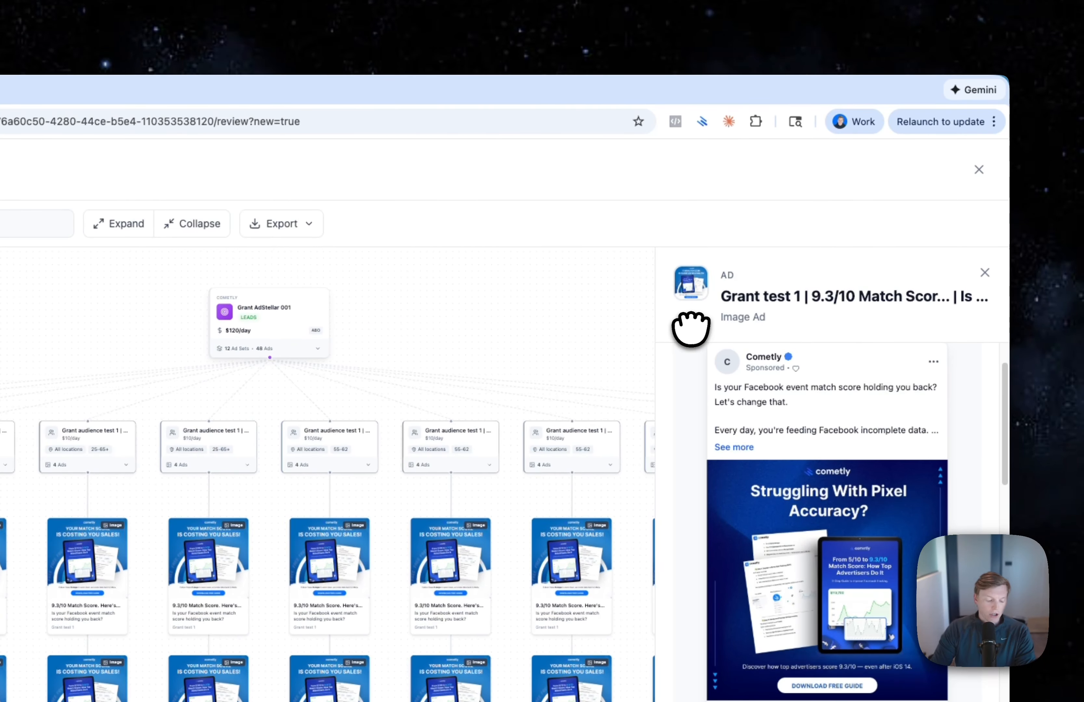
left_click(979, 169)
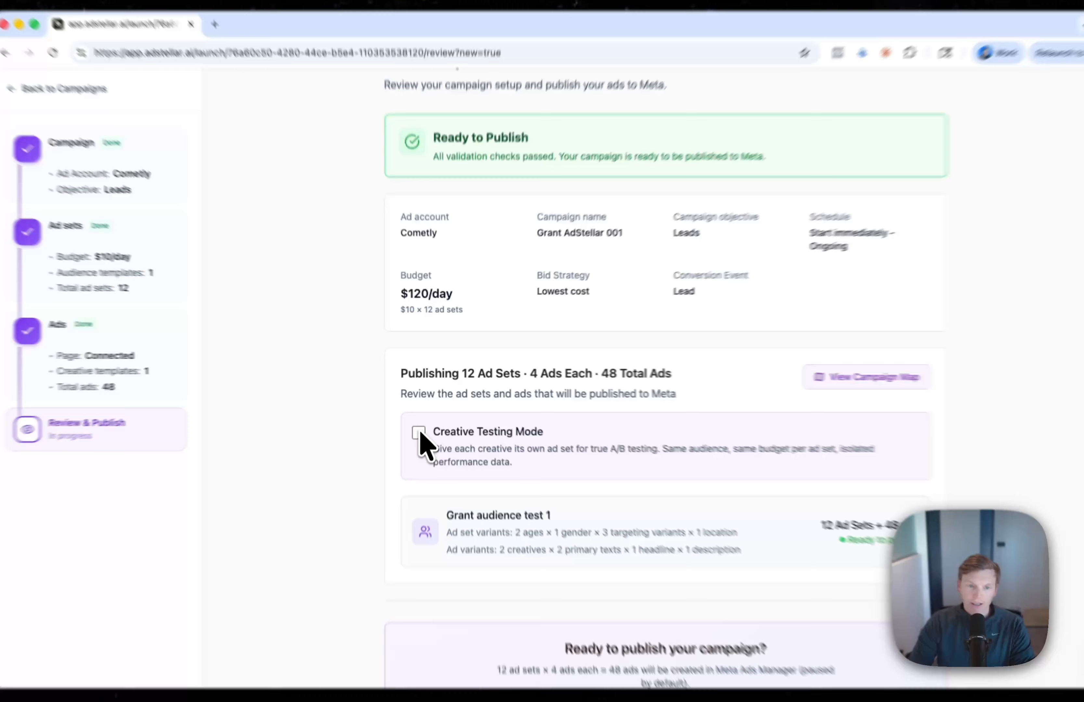
Turn on Creative Testing Mode and check how it changes the ads per ad set and the daily budget
left_click(423, 419)
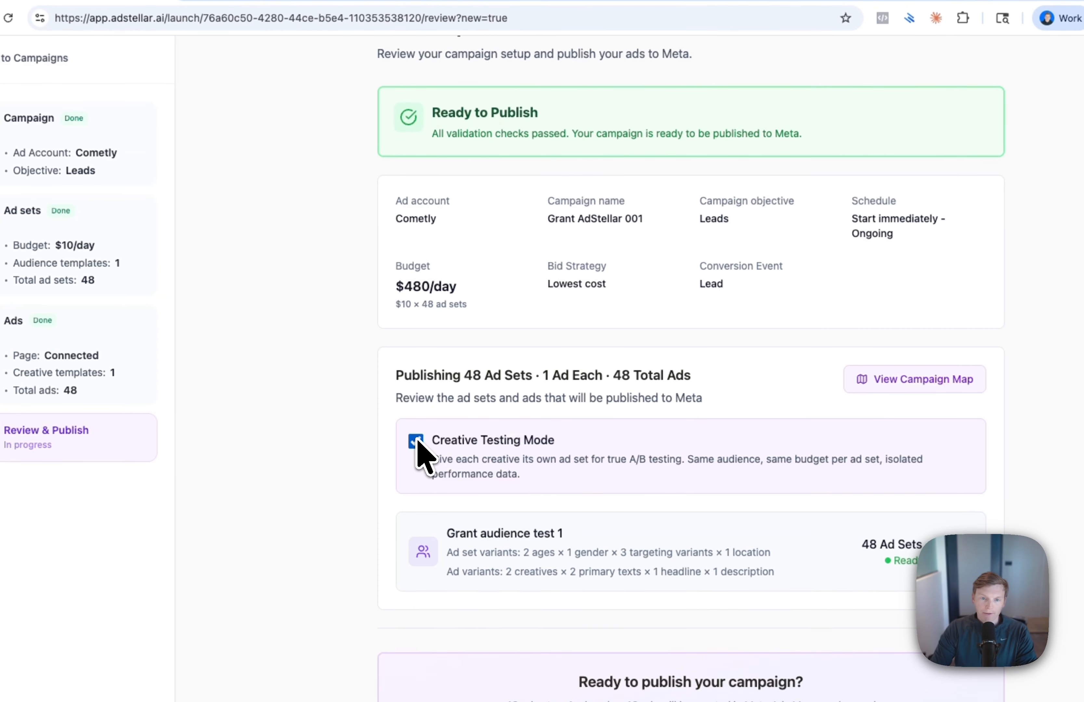
scroll(312, 423, "down", 1)
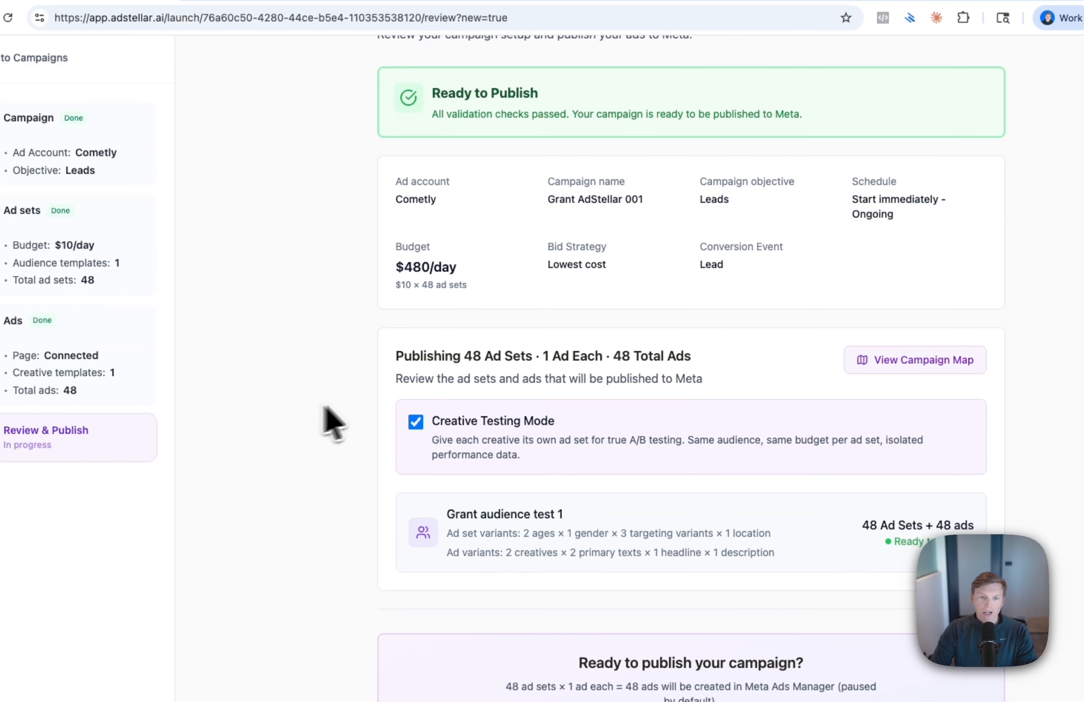
left_click_drag(464, 355, 600, 363)
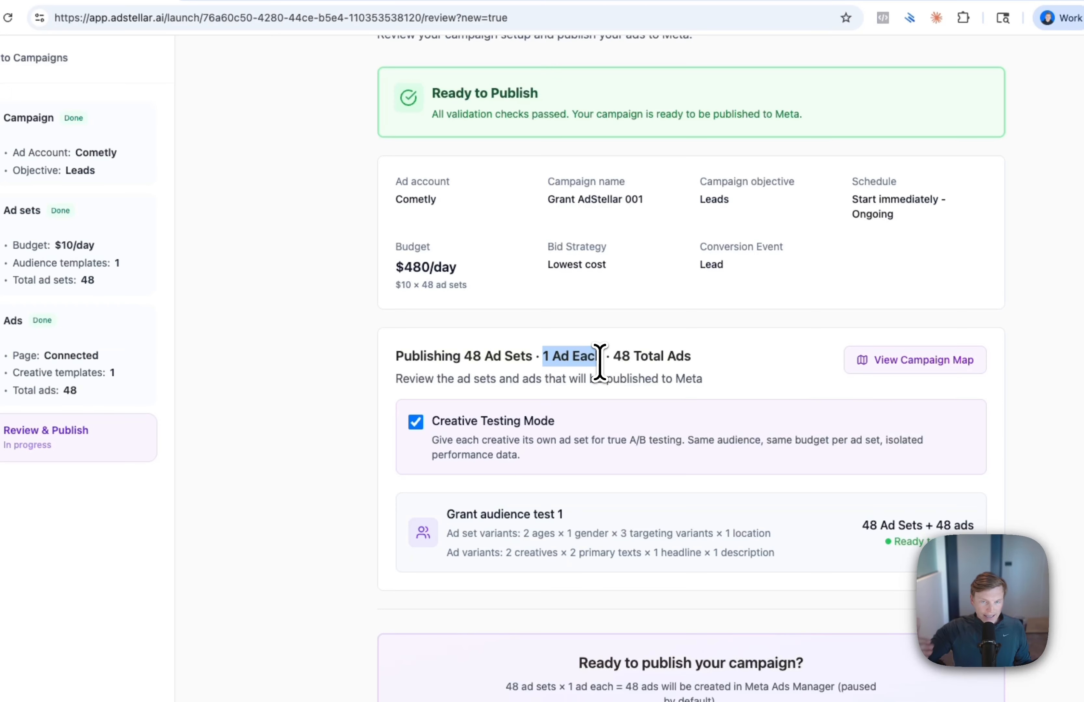
left_click_drag(395, 267, 460, 258)
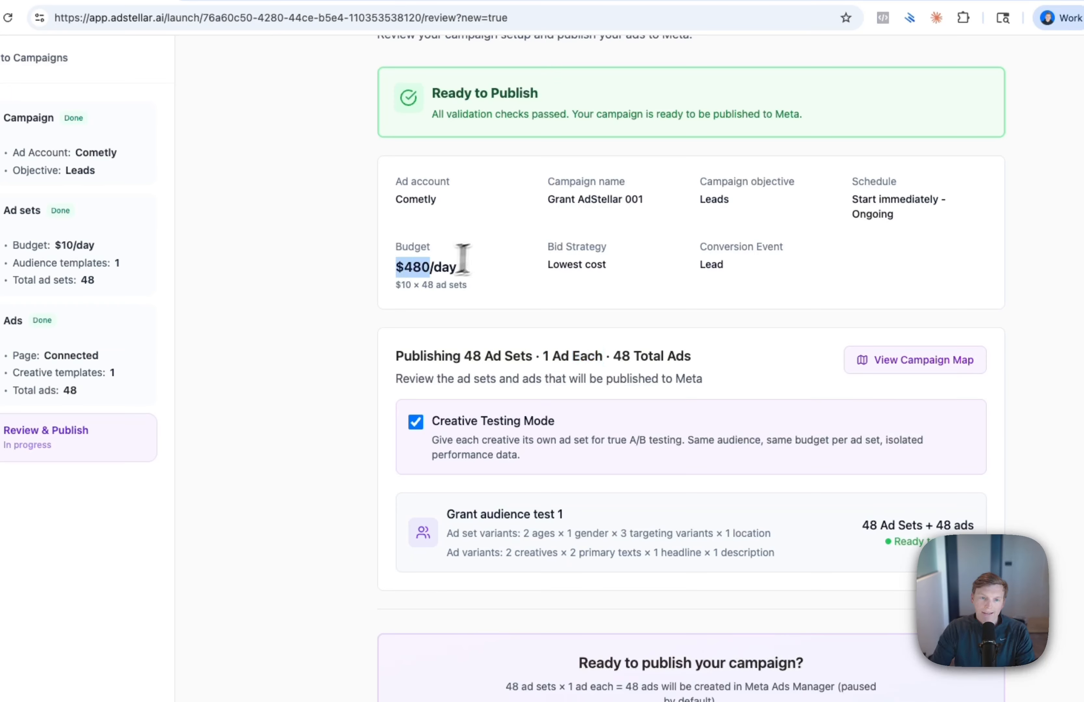
left_click(455, 267)
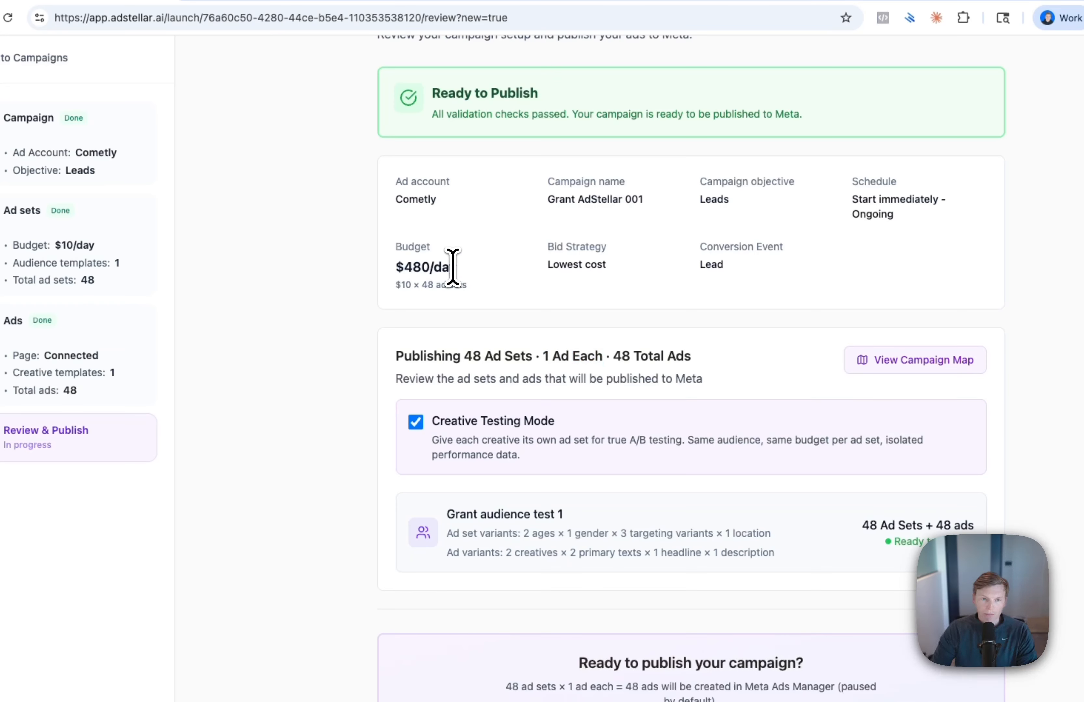
Turn off Creative Testing Mode and compare the standard ad set split and daily budget
left_click(415, 422)
left_click_drag(465, 355, 723, 364)
left_click(725, 366)
left_click_drag(395, 267, 484, 273)
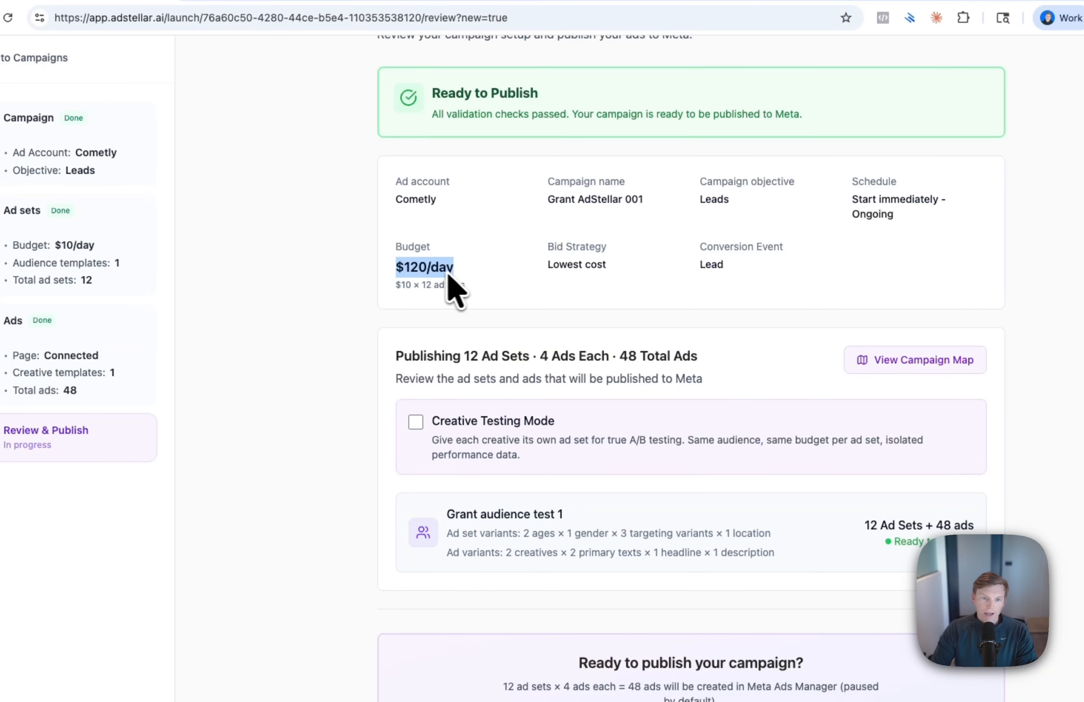
triple_click(414, 285)
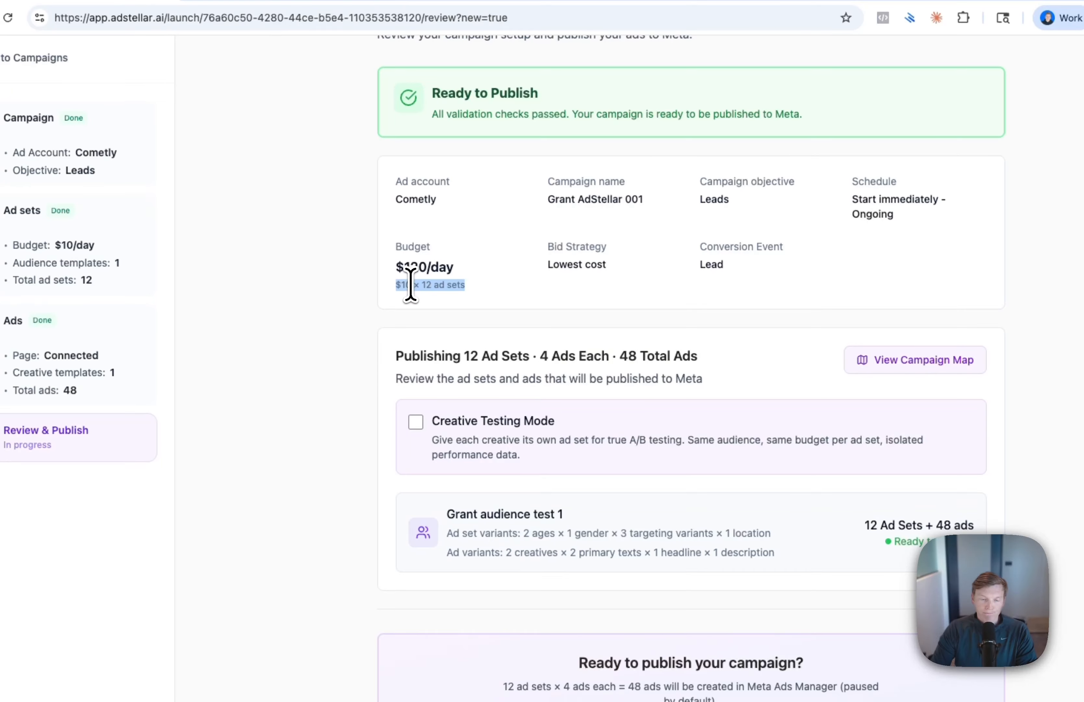
left_click_drag(397, 268, 474, 269)
left_click(470, 273)
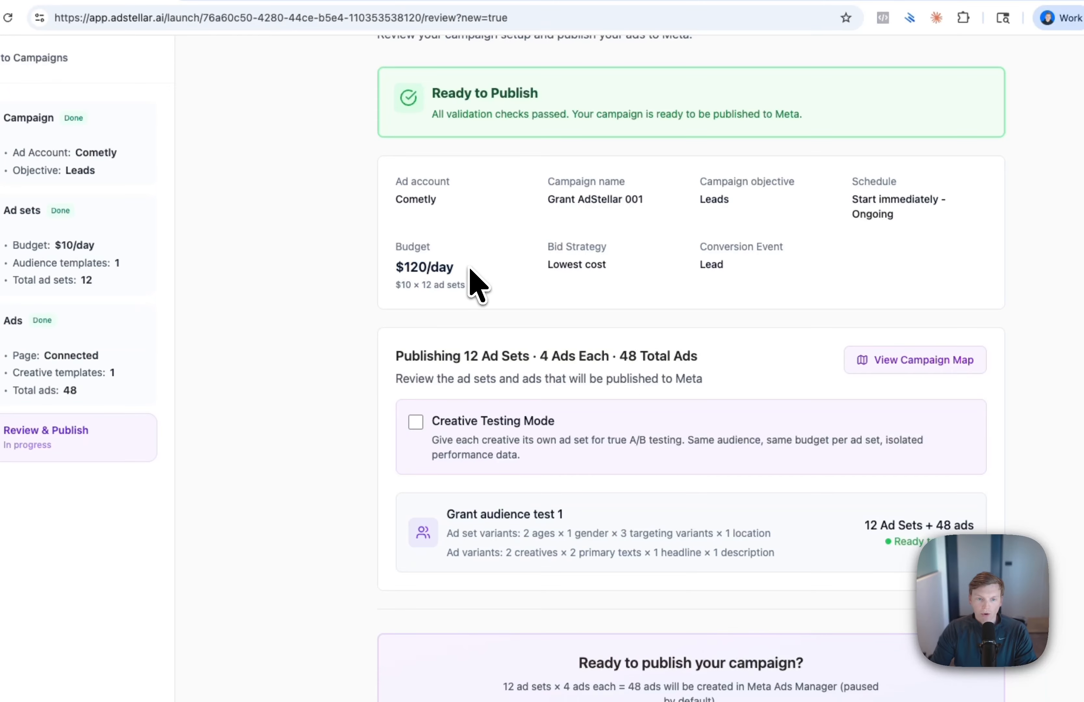
Re-enable Creative Testing Mode and review its budget per ad set, ad set count and one-ad-each structure
left_click(416, 421)
left_click_drag(396, 284, 414, 285)
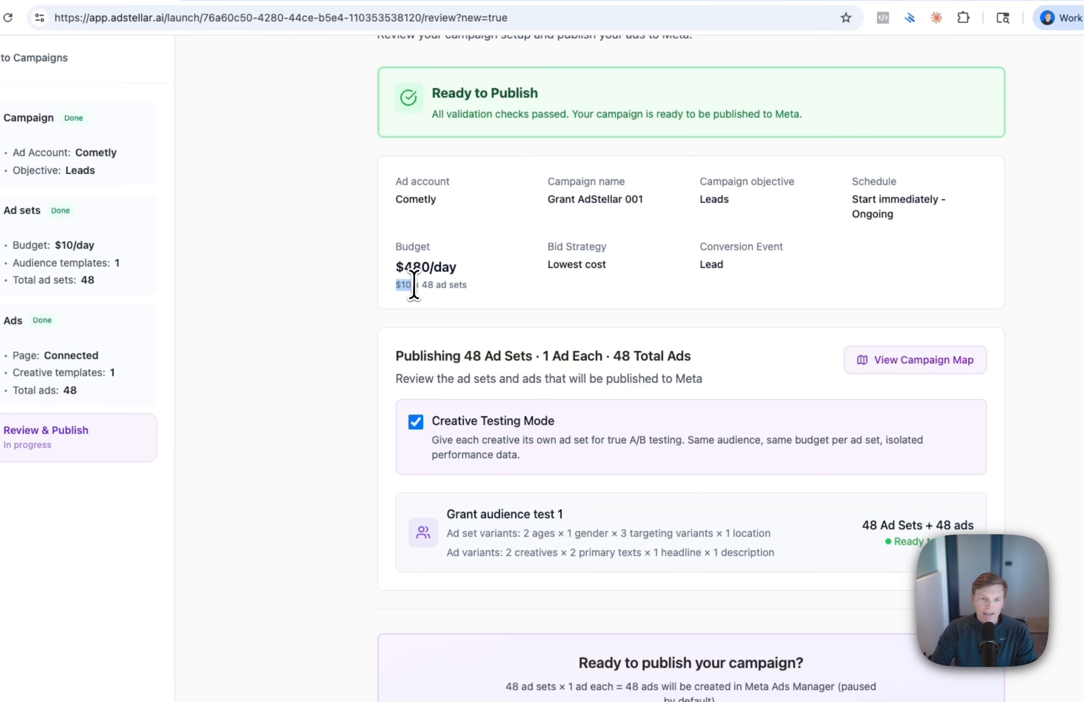
left_click_drag(465, 359, 530, 359)
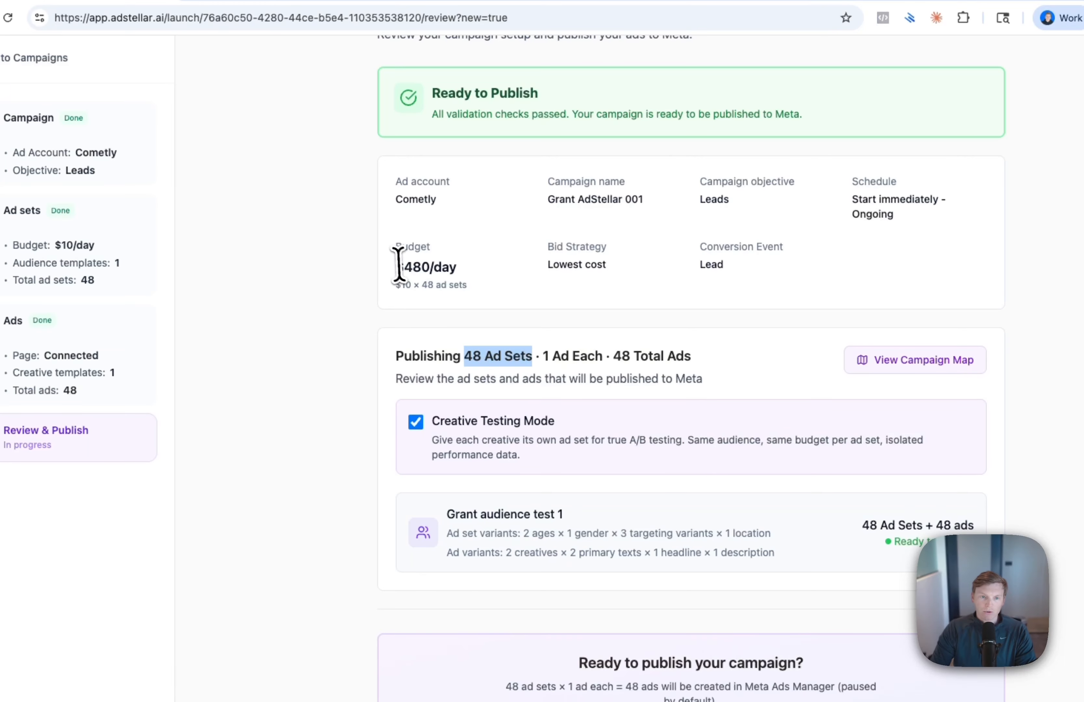
left_click_drag(398, 267, 450, 270)
left_click(450, 271)
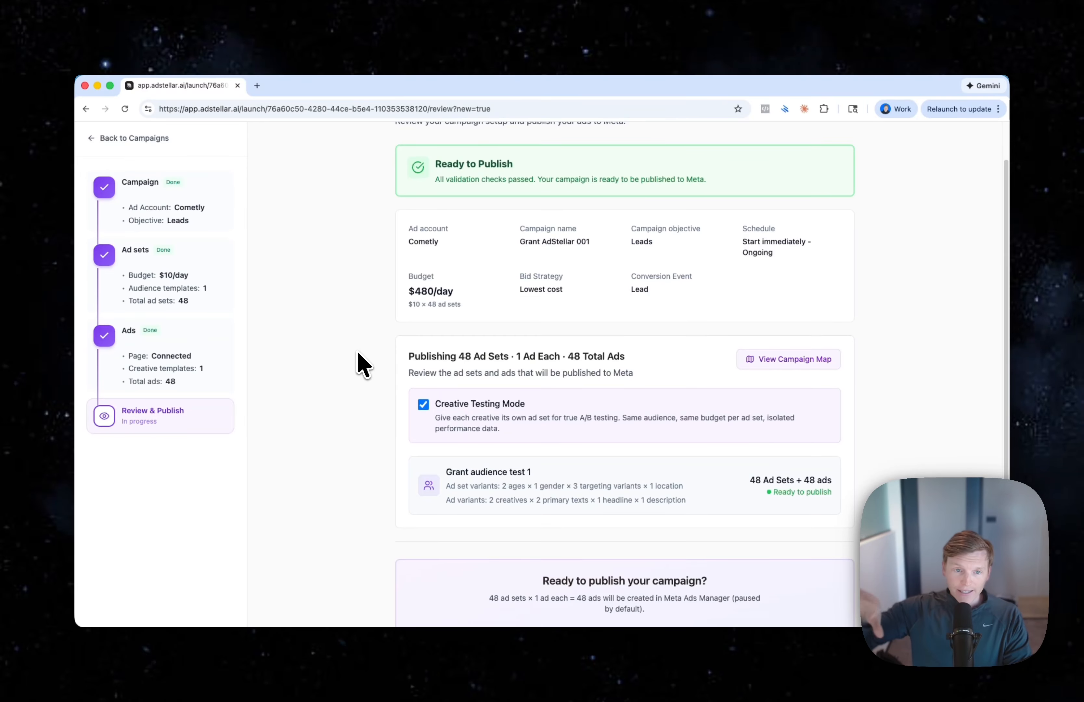
scroll(357, 354, "down", 1)
scroll(362, 364, "down", 1)
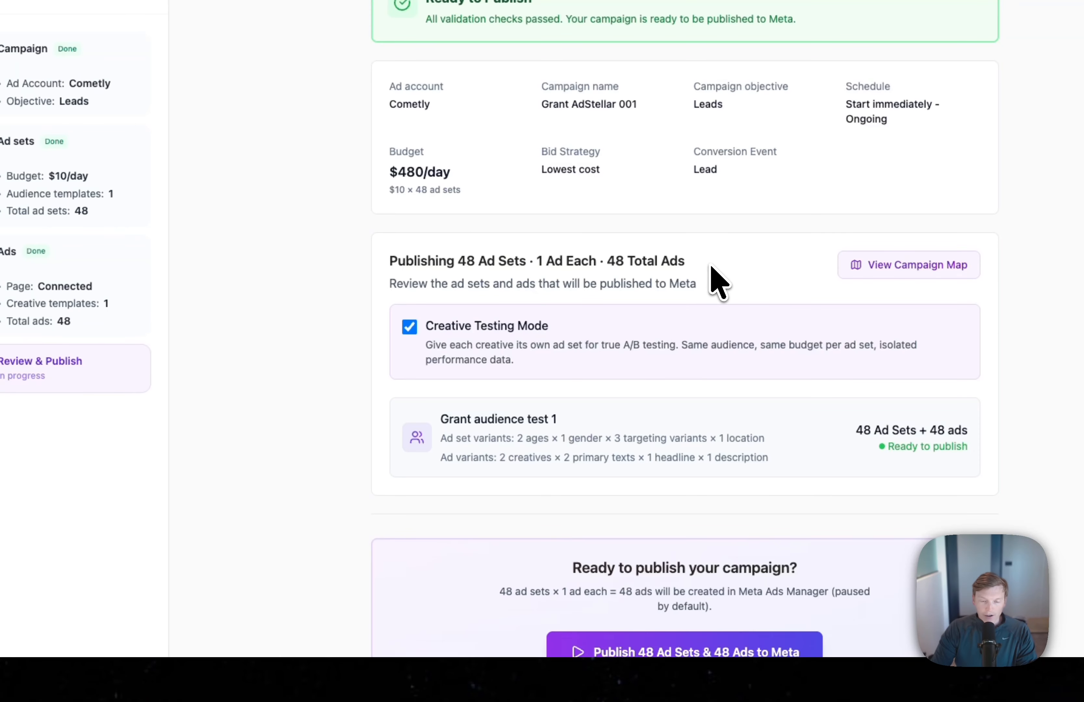
left_click_drag(534, 260, 602, 260)
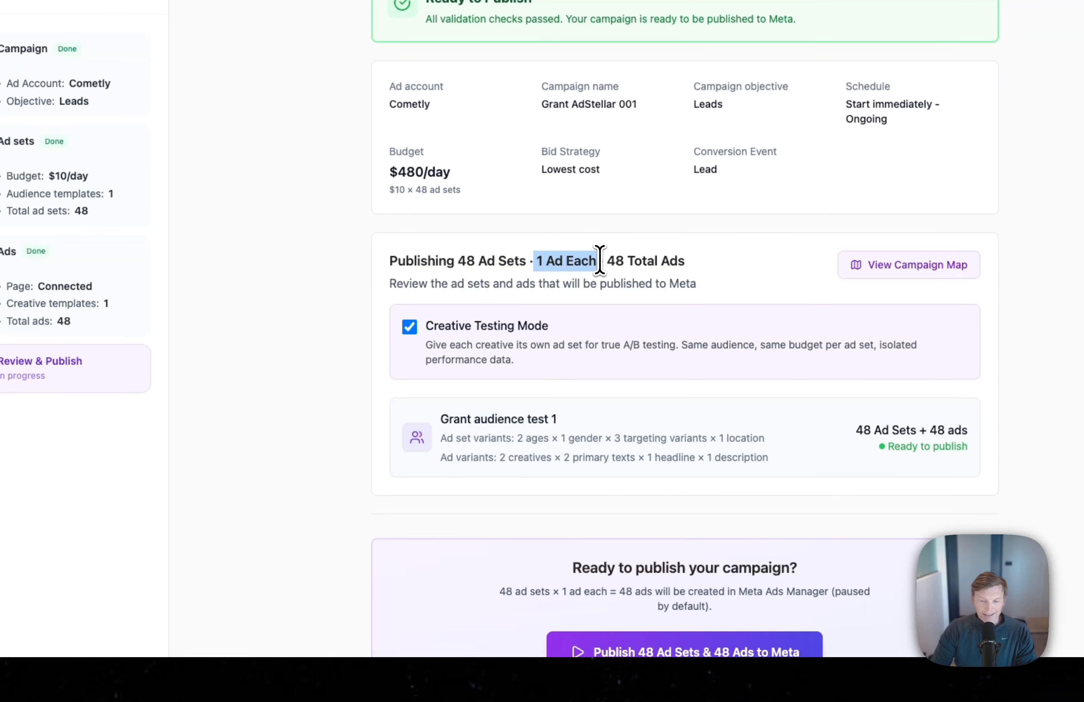
left_click(599, 261)
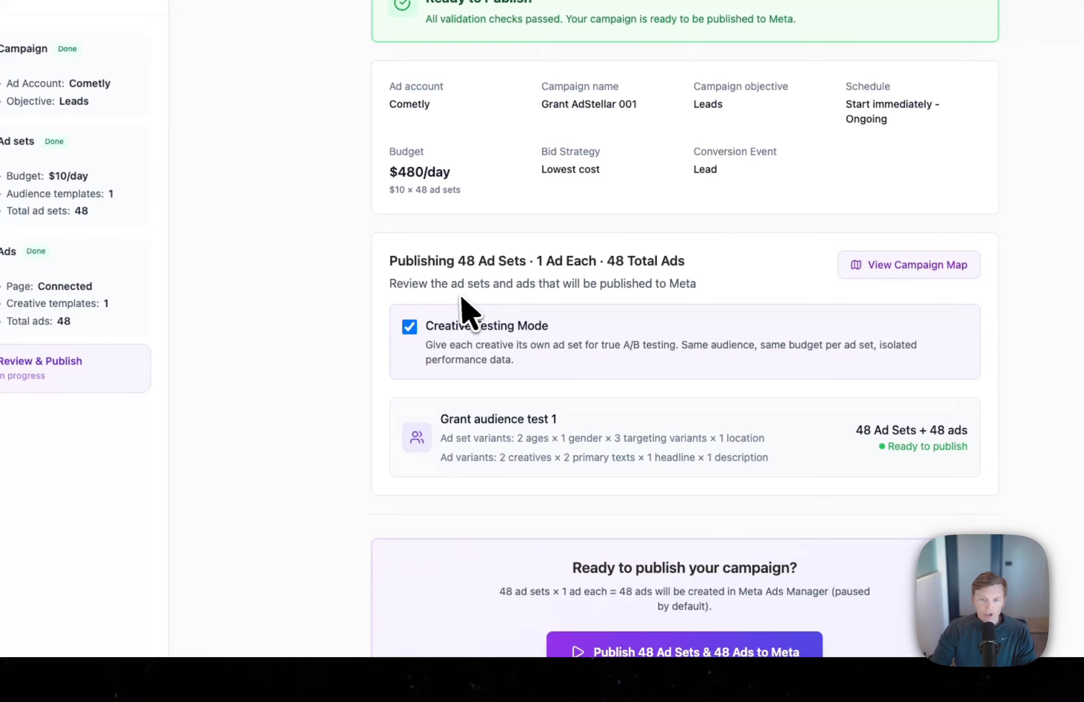
Turn off Creative Testing Mode and publish the campaign's 12 ad sets and 48 ads to Meta
left_click(409, 326)
scroll(370, 310, "down", 3)
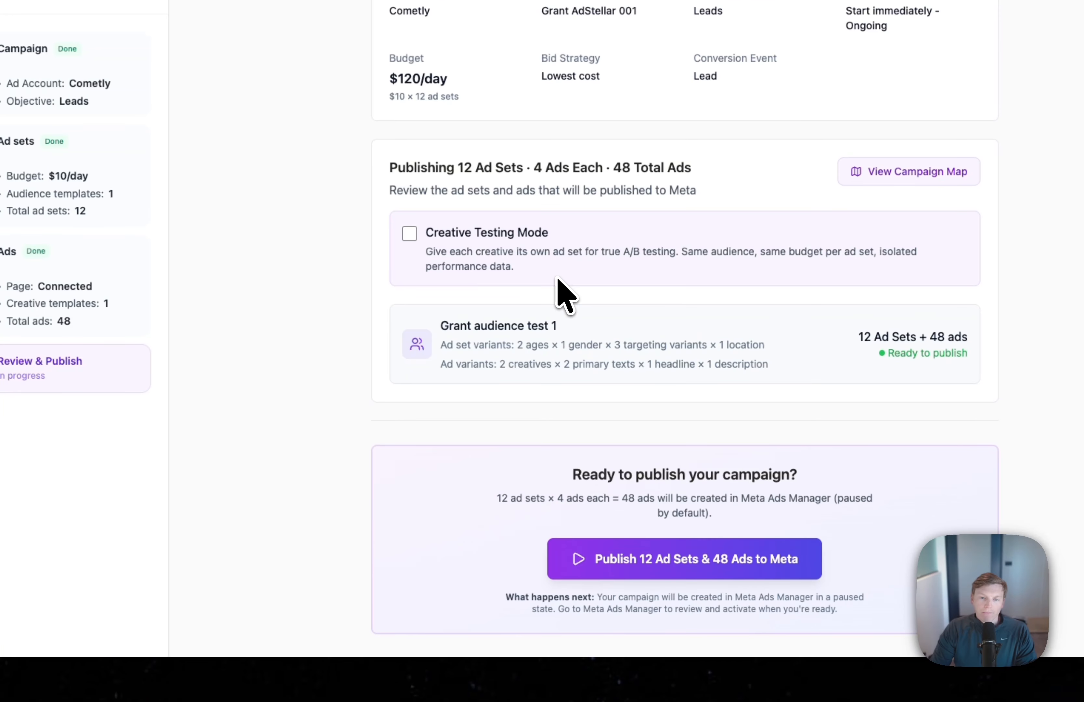
scroll(638, 278, "up", 2)
scroll(711, 287, "down", 2)
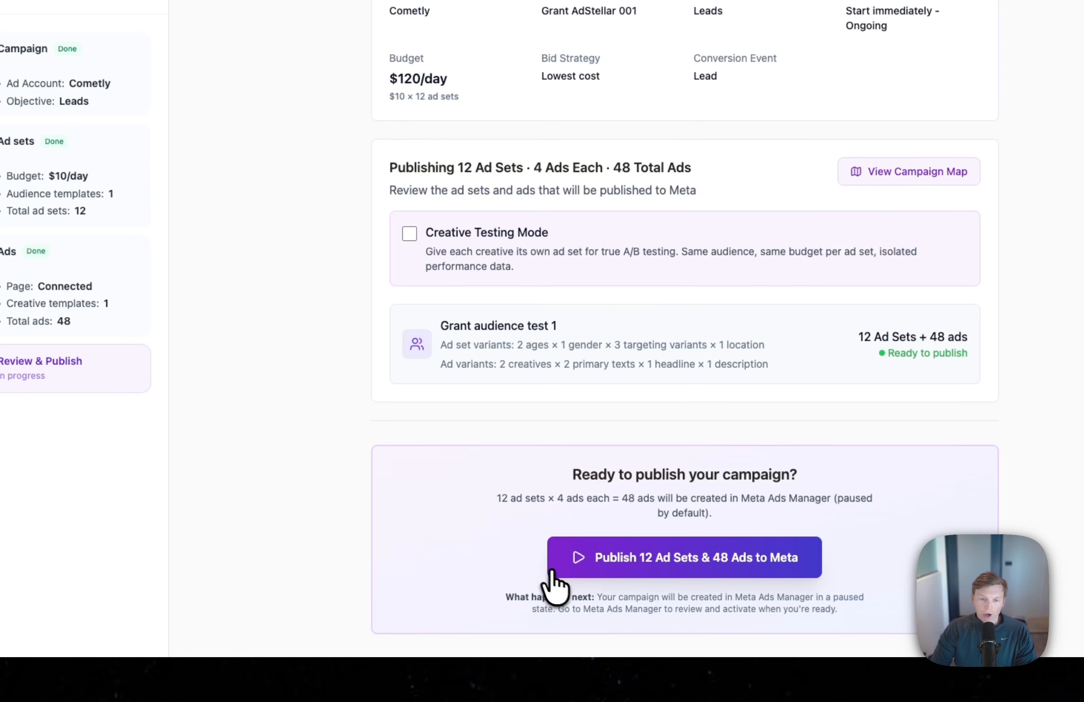
left_click(681, 566)
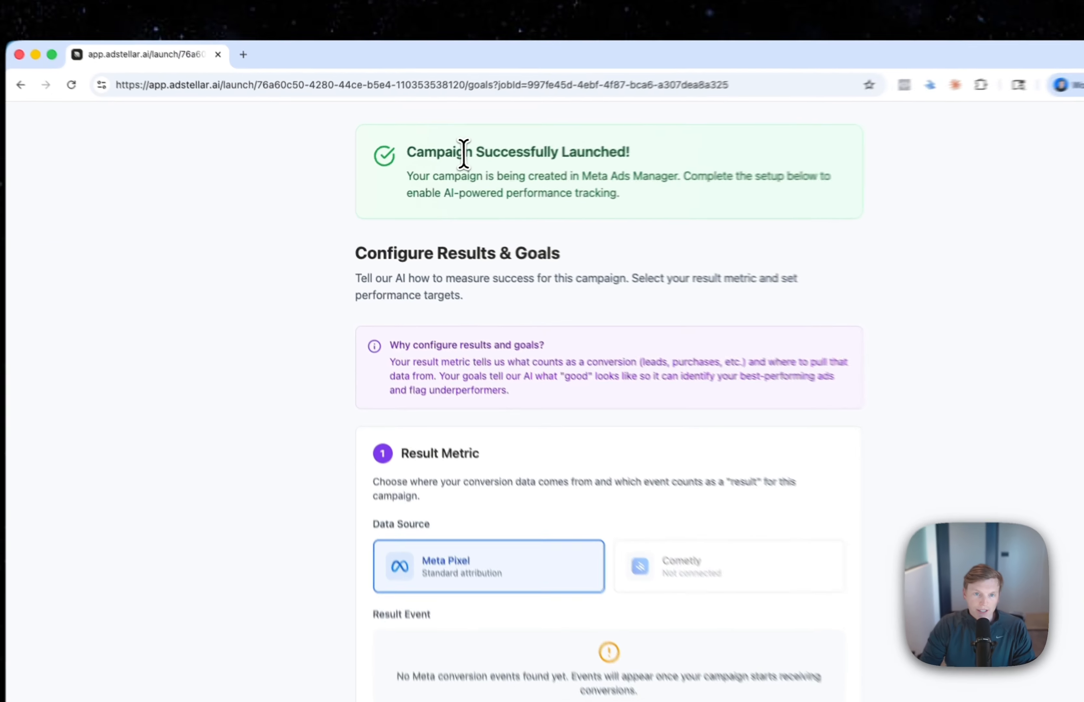
Review the launch confirmation and the result metric's data source and result event on the results and goals page
left_click_drag(426, 162, 554, 161)
left_click(499, 179)
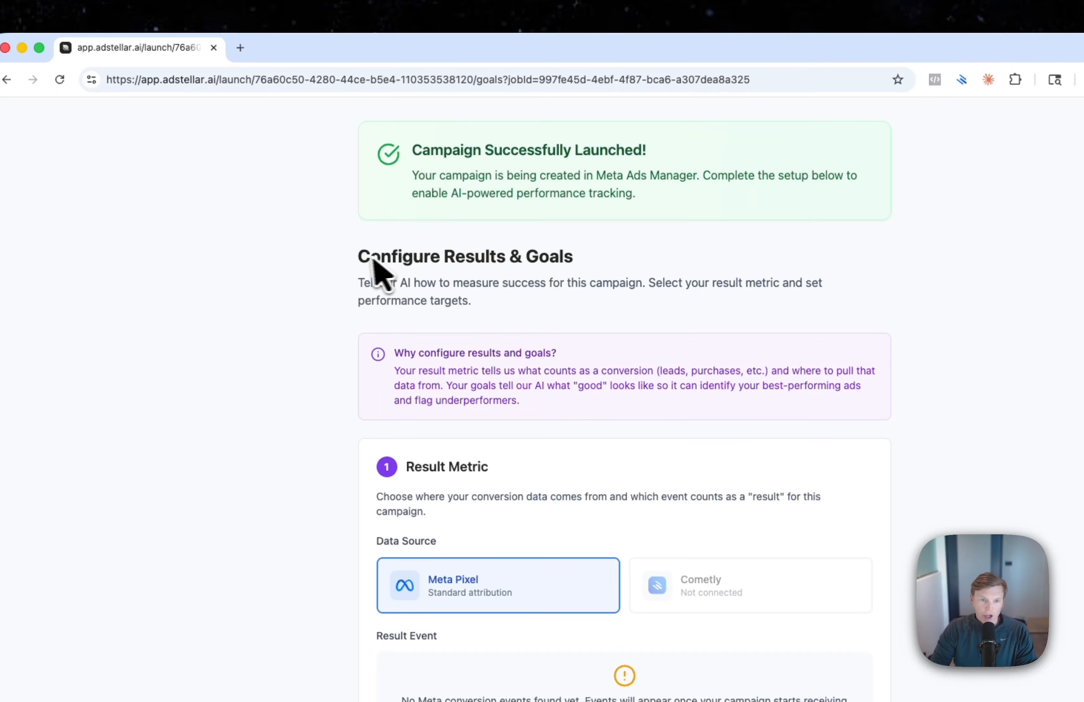
left_click_drag(360, 256, 597, 247)
left_click(561, 259)
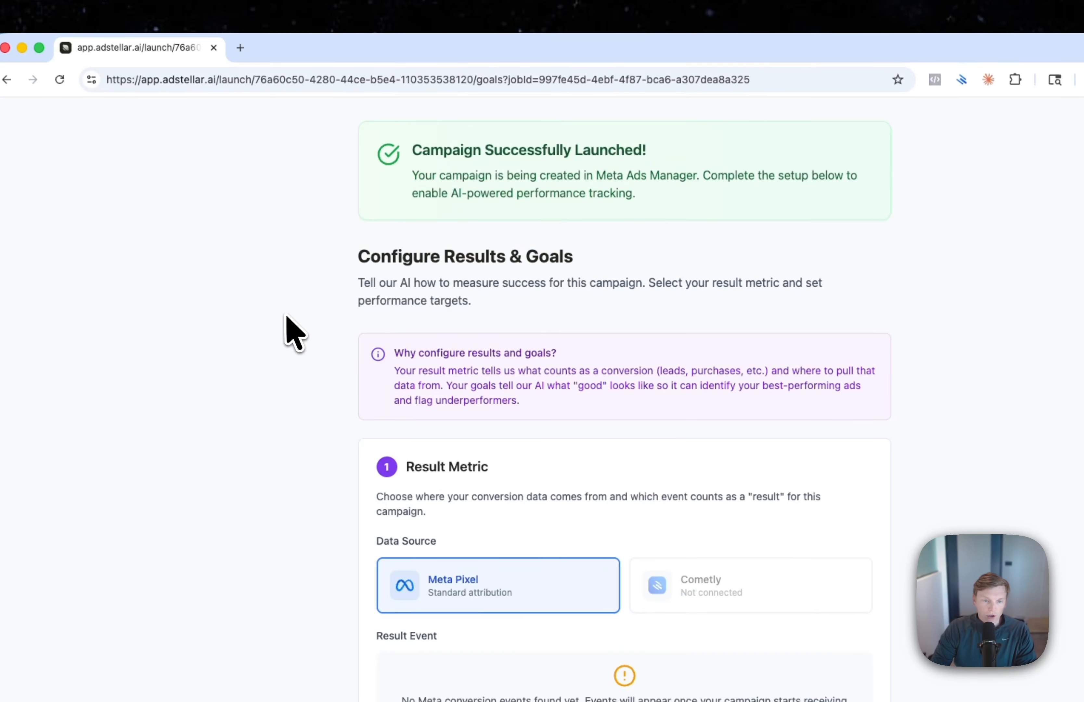
scroll(319, 369, "down", 3)
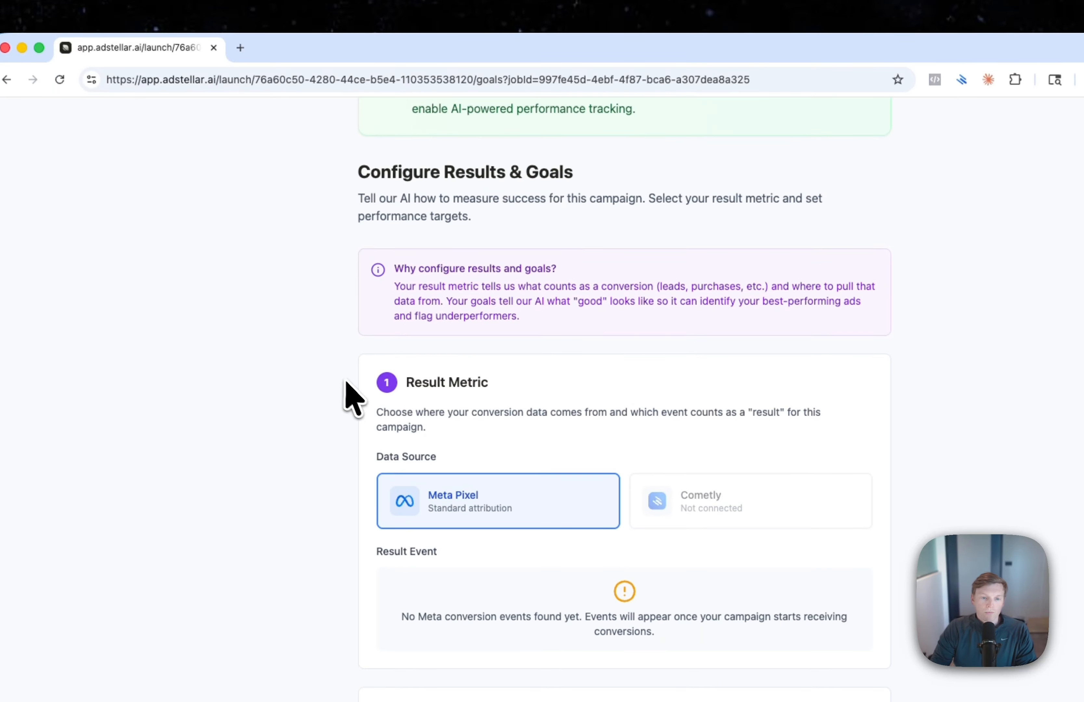
left_click_drag(406, 383, 513, 387)
left_click(454, 383)
scroll(457, 384, "down", 2)
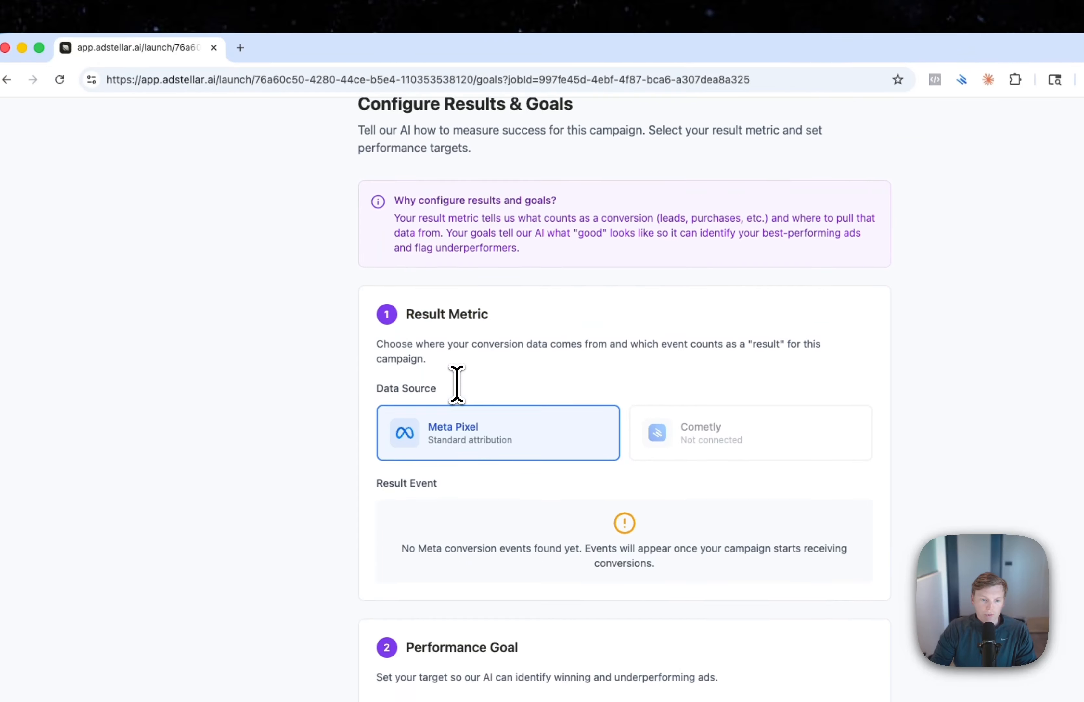
Set the performance goal's maximum cost per result to $20, save it and go on to monitoring the launch
scroll(457, 384, "down", 10)
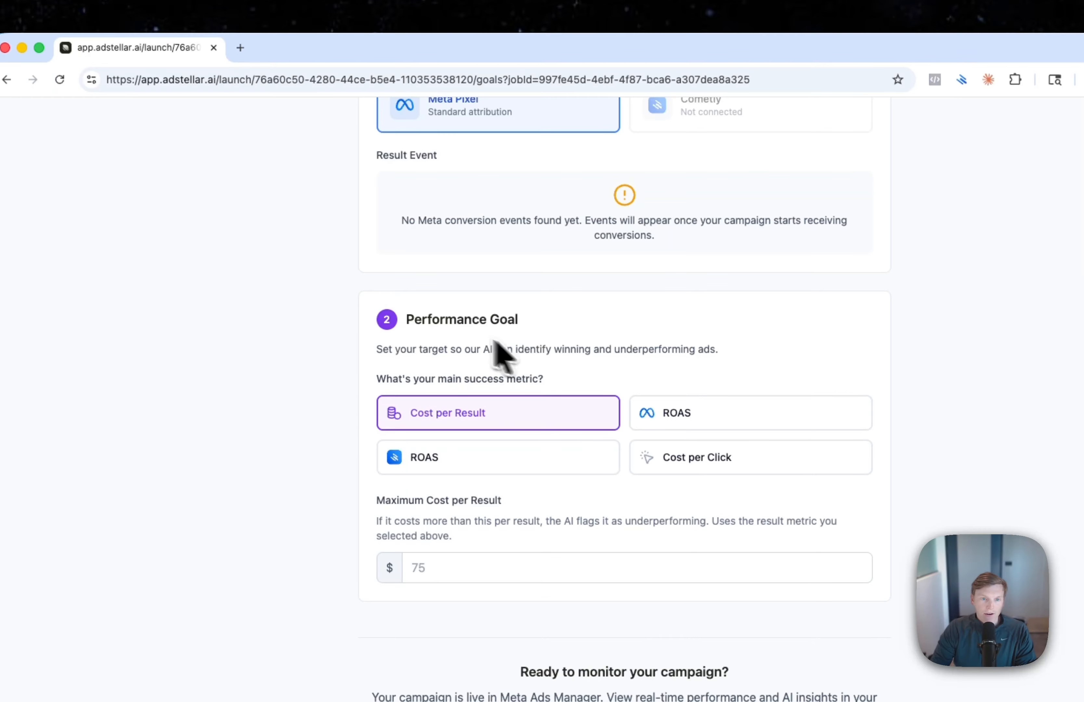
left_click_drag(406, 320, 536, 324)
left_click(536, 325)
scroll(537, 321, "up", 1)
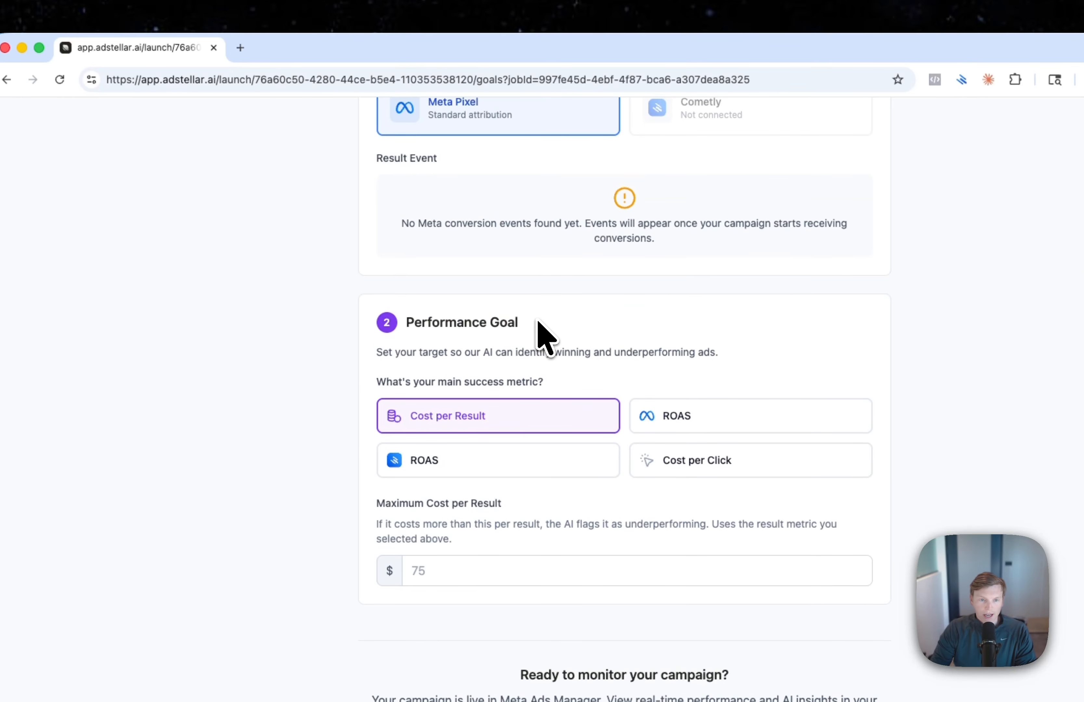
scroll(538, 320, "up", 1)
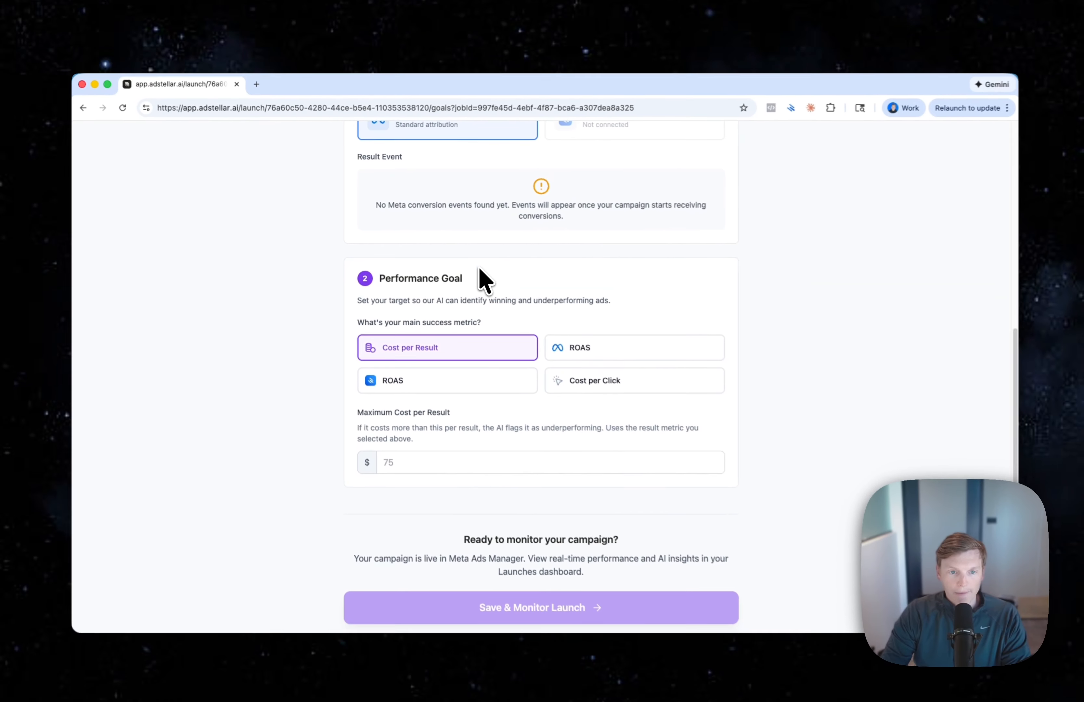
scroll(365, 351, "down", 1)
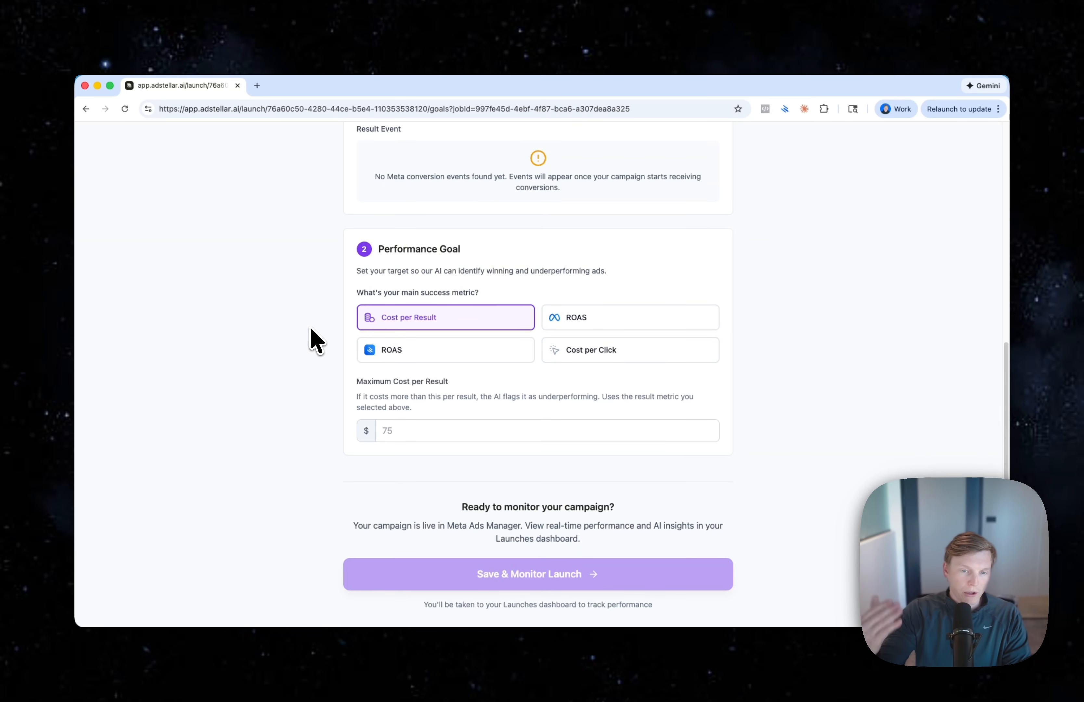
left_click(401, 431)
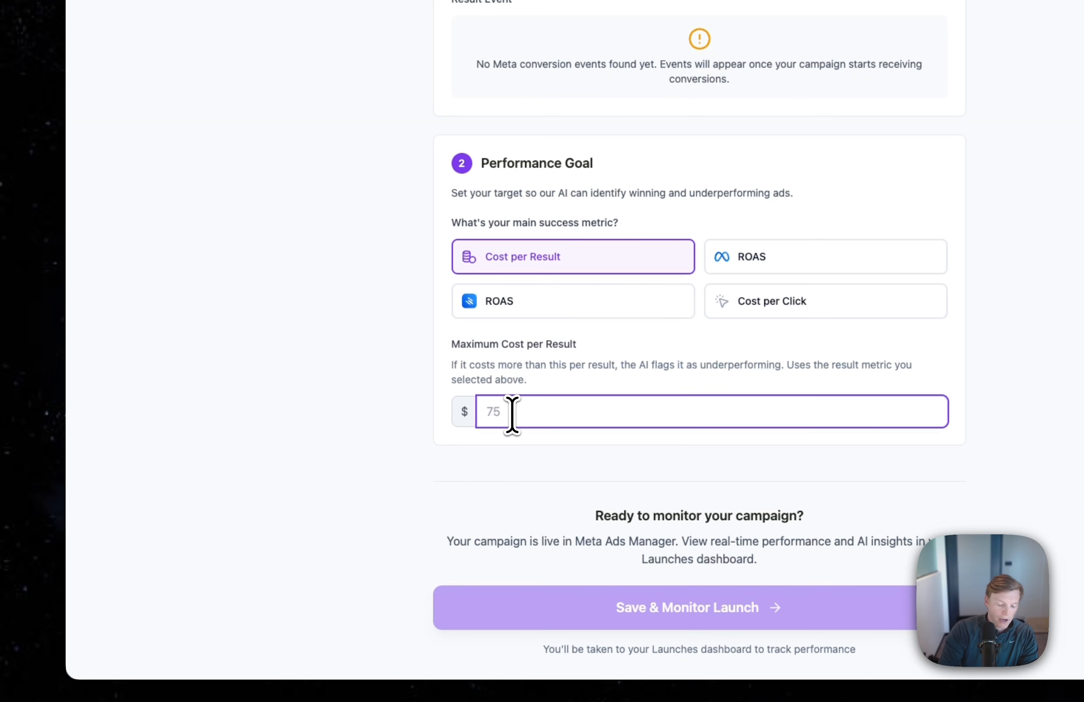
type("20")
left_click(214, 383)
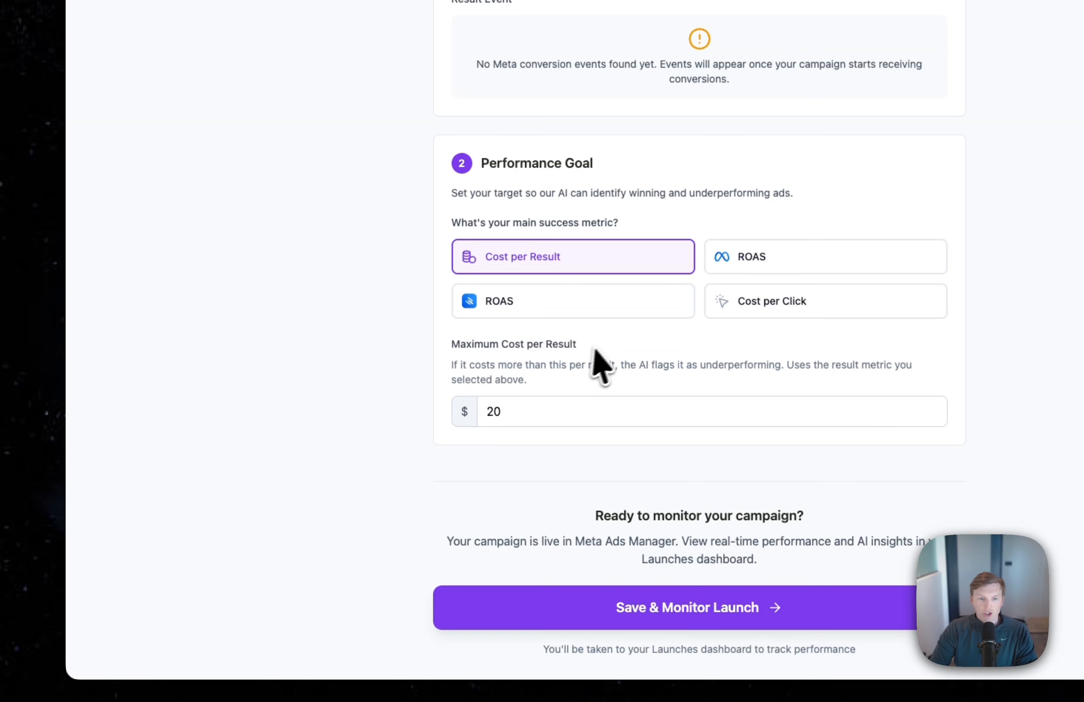
left_click(532, 406)
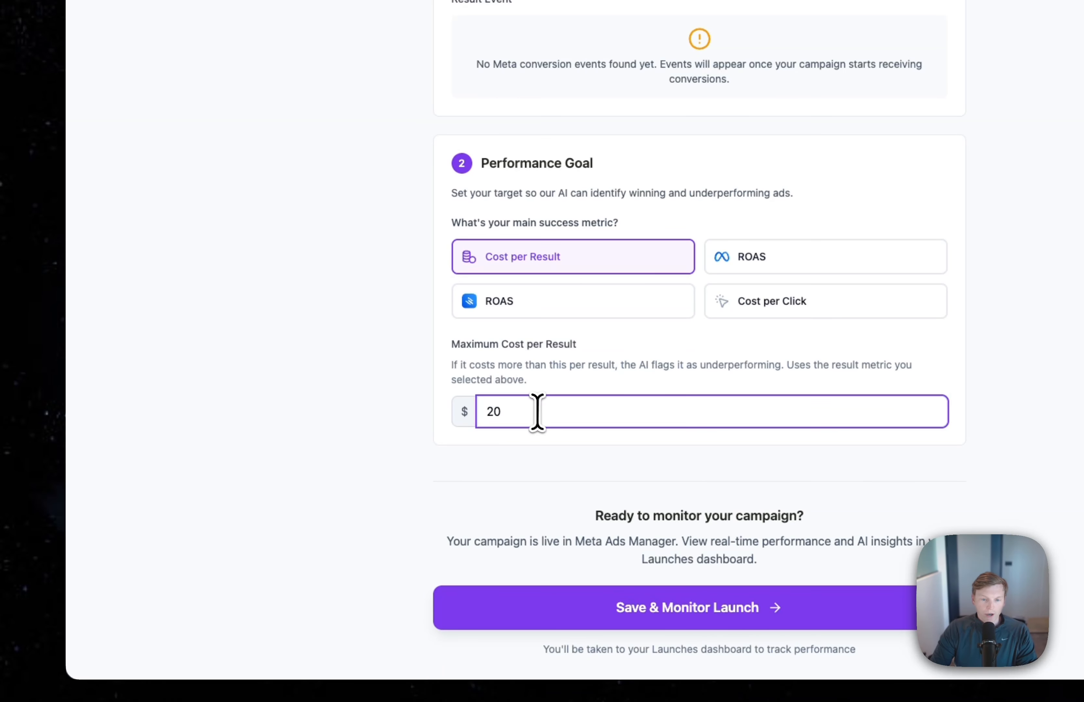
left_click(665, 608)
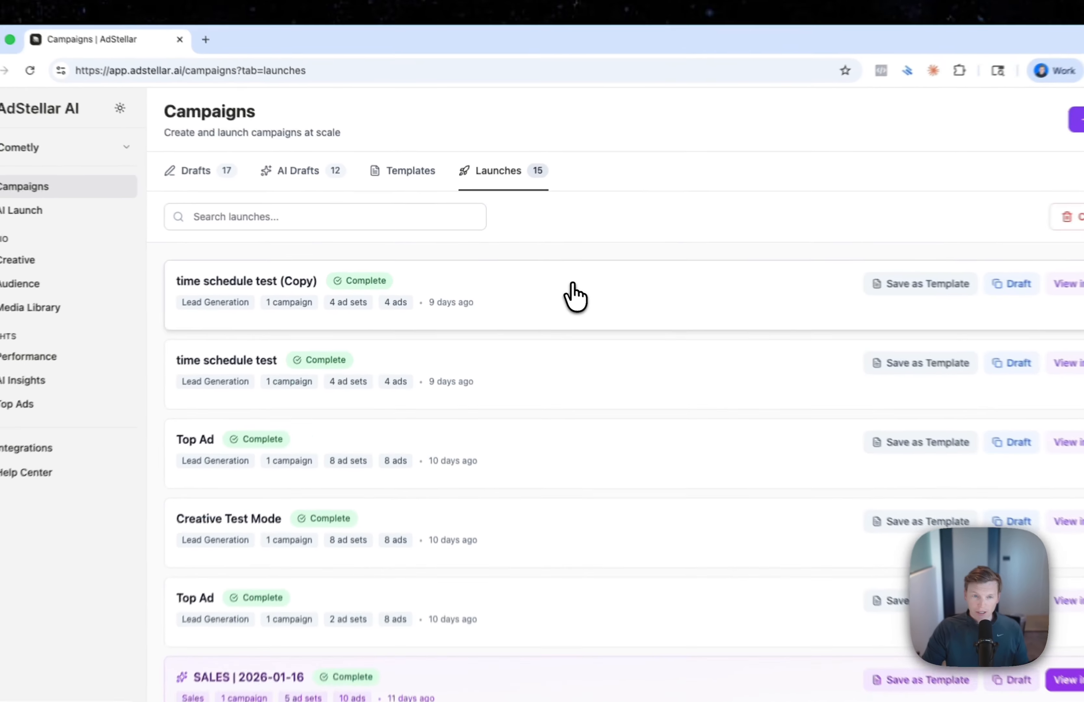
Expand the "time schedule test (Copy)" launch to view its campaign details and publishing status, and collapse it again
left_click(536, 281)
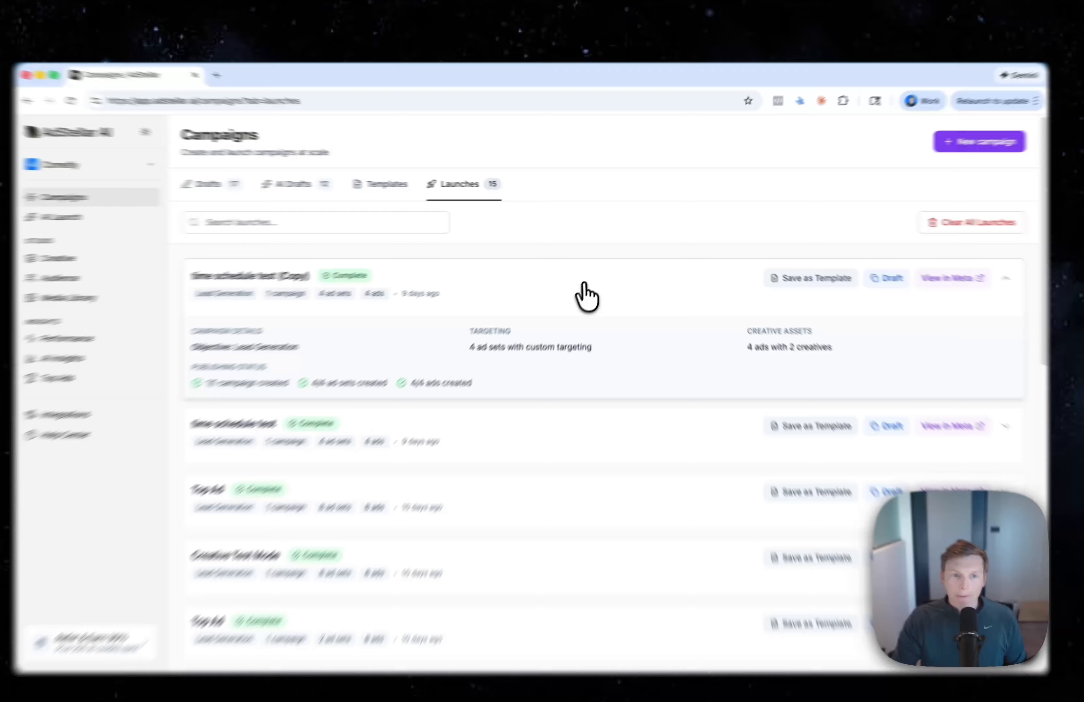
left_click(588, 275)
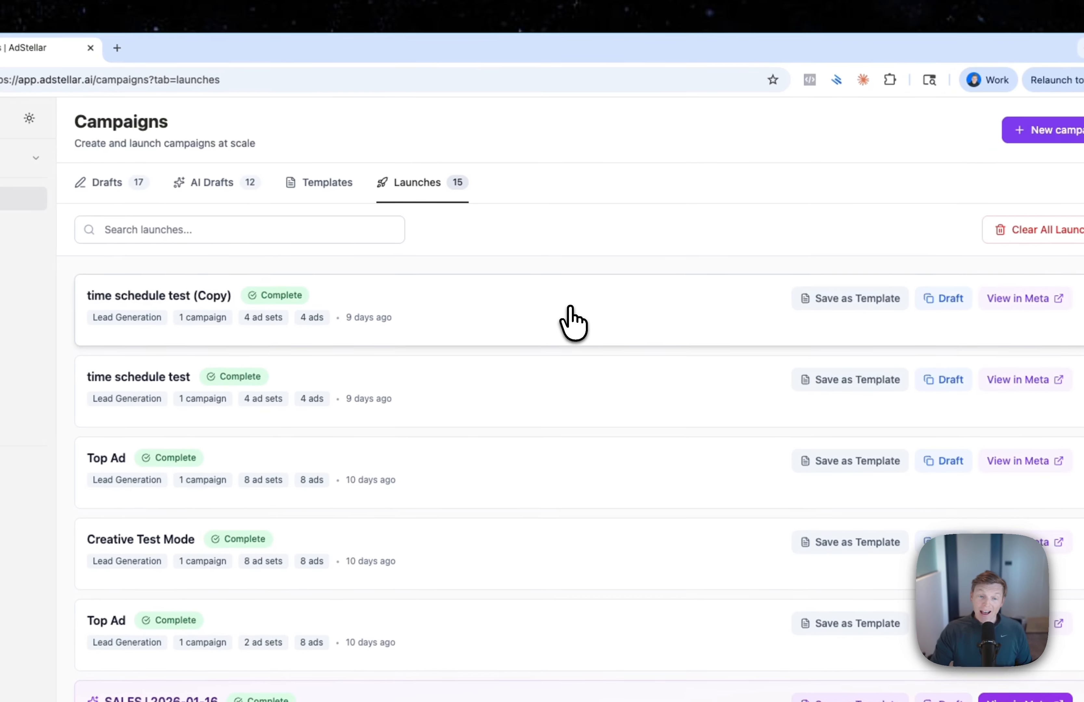